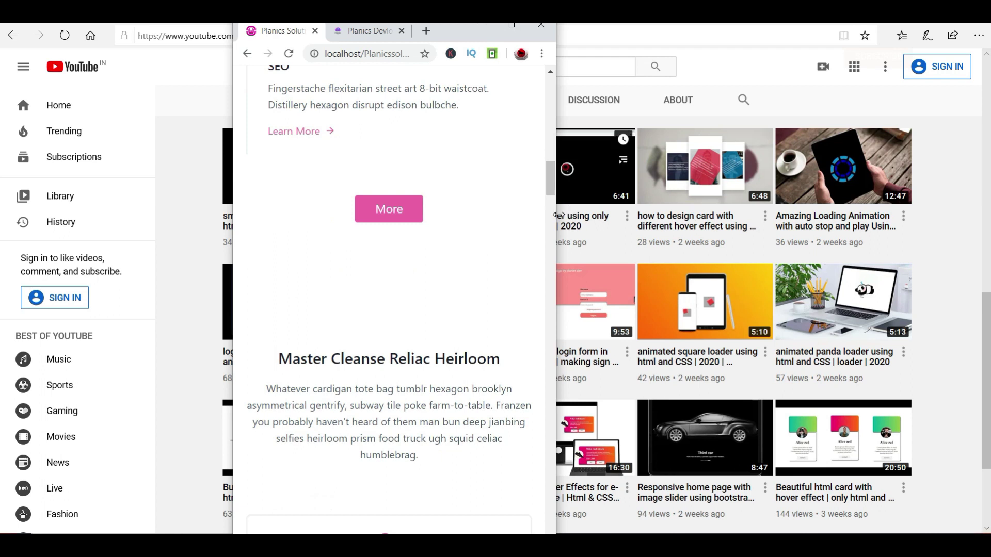
- Resize the browser window, return to the top of the landing page and open Login
{"action": "left_click_drag", "start_coordinate": [556, 213], "coordinate": [886, 243]}
{"action": "left_click_drag", "start_coordinate": [726, 258], "coordinate": [445, 283]}
{"action": "scroll", "coordinate": [387, 221], "scroll_direction": "up", "scroll_amount": 15}
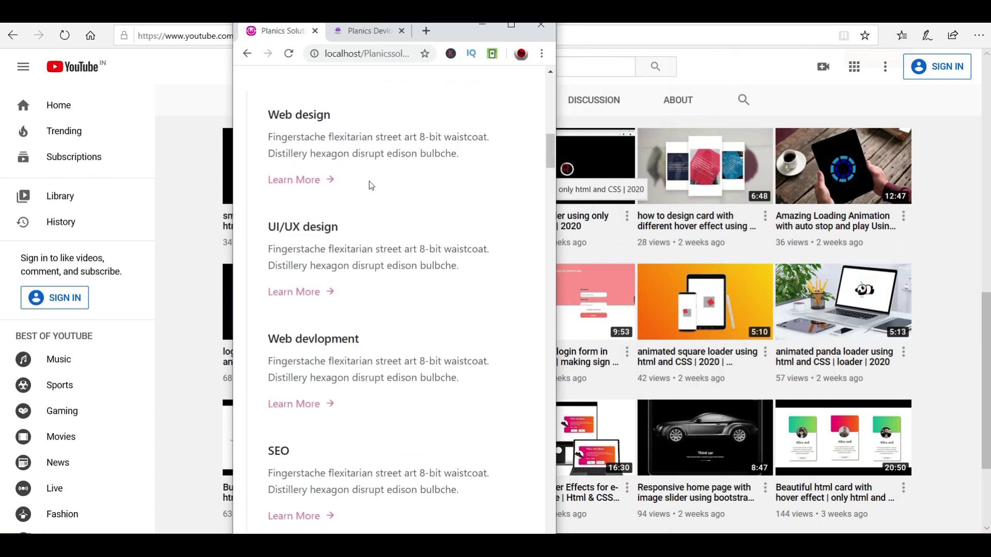
{"action": "left_click", "coordinate": [381, 152]}
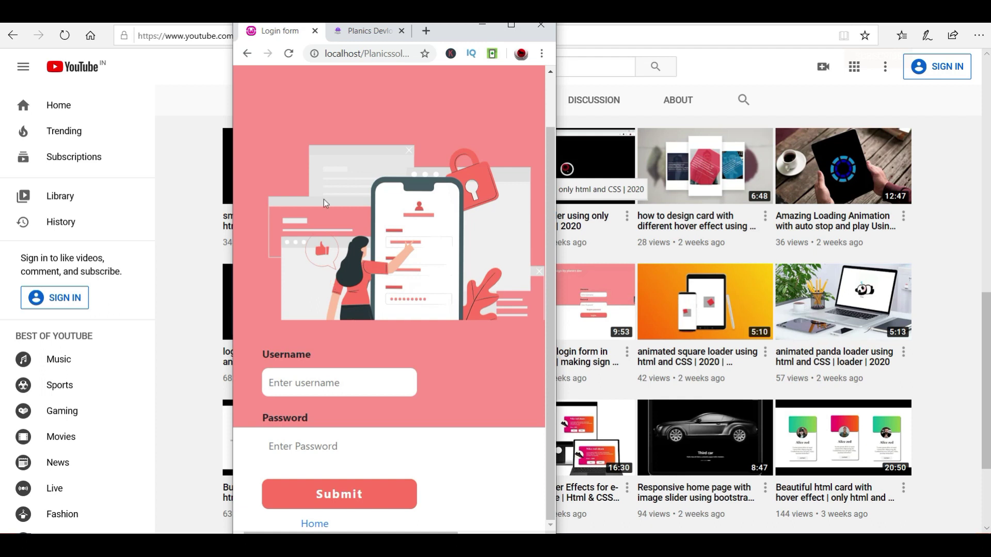
- Maximize the browser, reload the login page twice and dismiss the username suggestions
{"action": "left_click", "coordinate": [511, 26]}
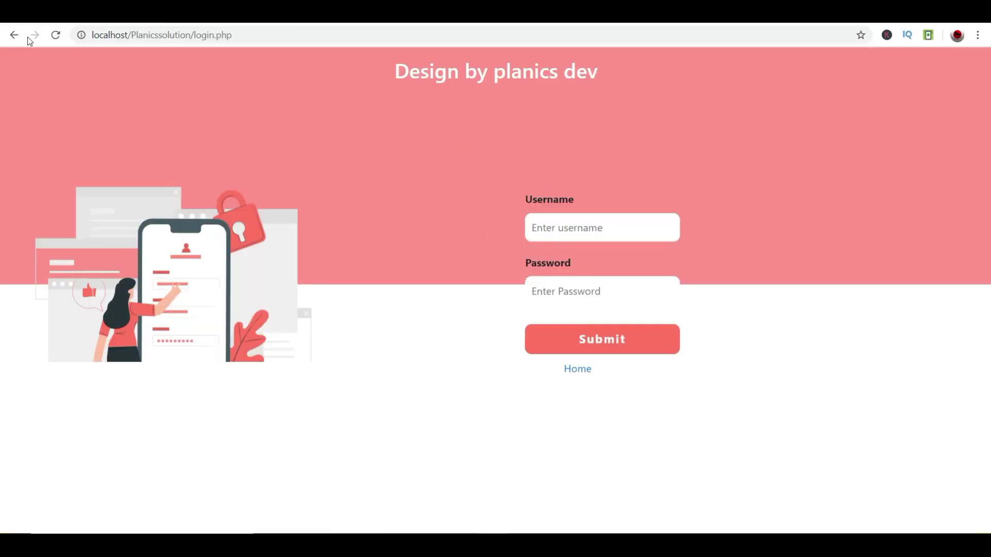
{"action": "left_click", "coordinate": [58, 38]}
{"action": "left_click", "coordinate": [58, 38]}
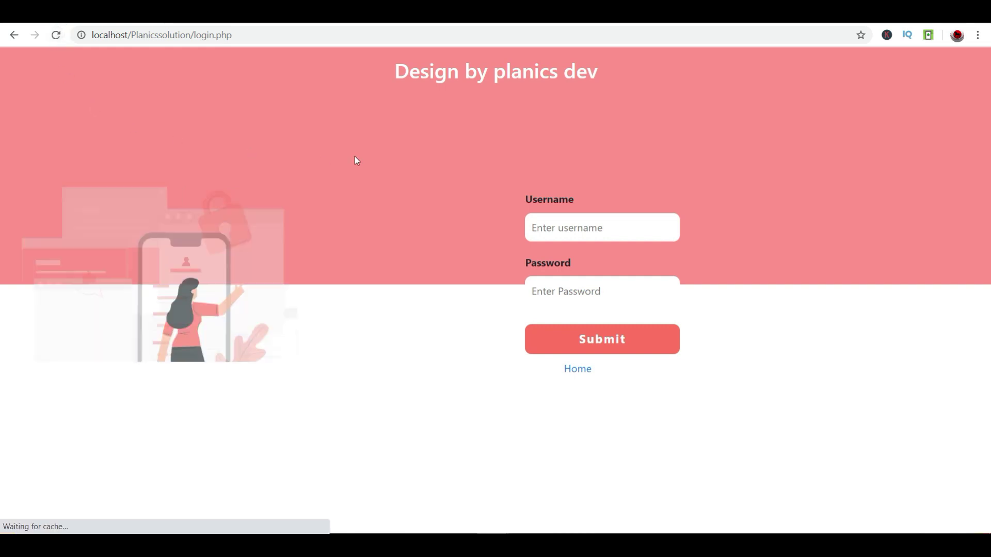
{"action": "left_click", "coordinate": [588, 226]}
{"action": "left_click", "coordinate": [199, 207]}
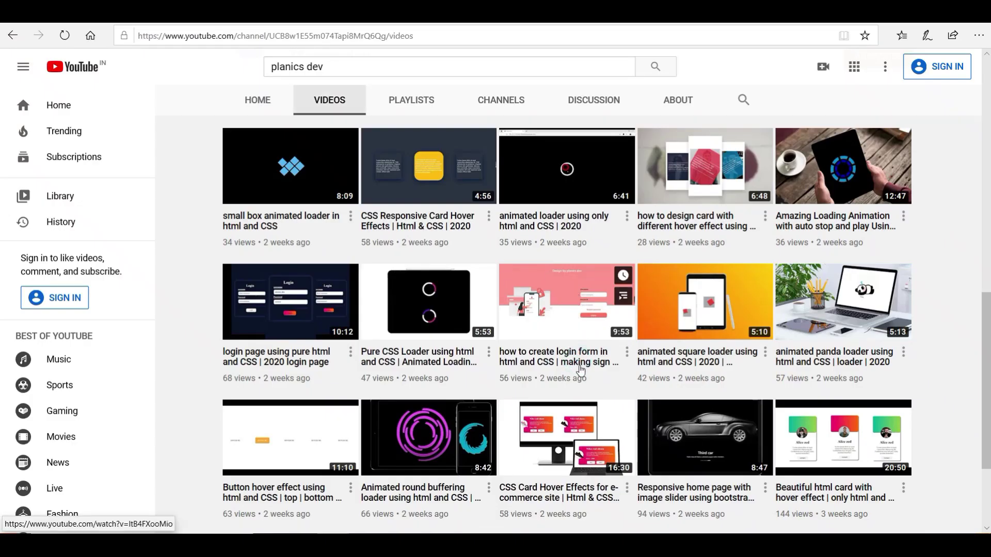
{"action": "left_click_drag", "start_coordinate": [582, 356], "coordinate": [591, 331]}
{"action": "scroll", "coordinate": [376, 387], "scroll_direction": "down", "scroll_amount": 3}
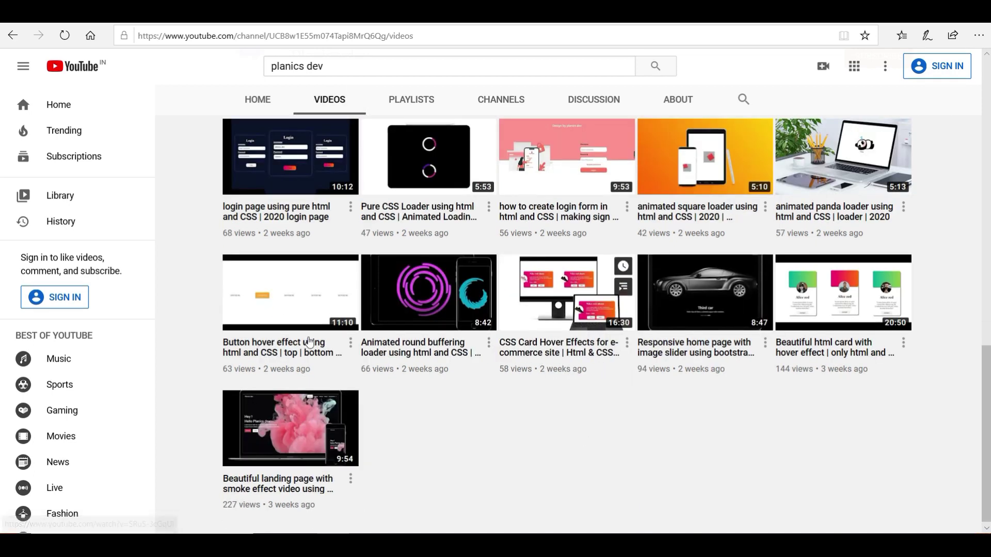
{"action": "scroll", "coordinate": [438, 337], "scroll_direction": "up", "scroll_amount": 2}
{"action": "scroll", "coordinate": [437, 336], "scroll_direction": "up", "scroll_amount": 3}
{"action": "scroll", "coordinate": [721, 294], "scroll_direction": "up", "scroll_amount": 6}
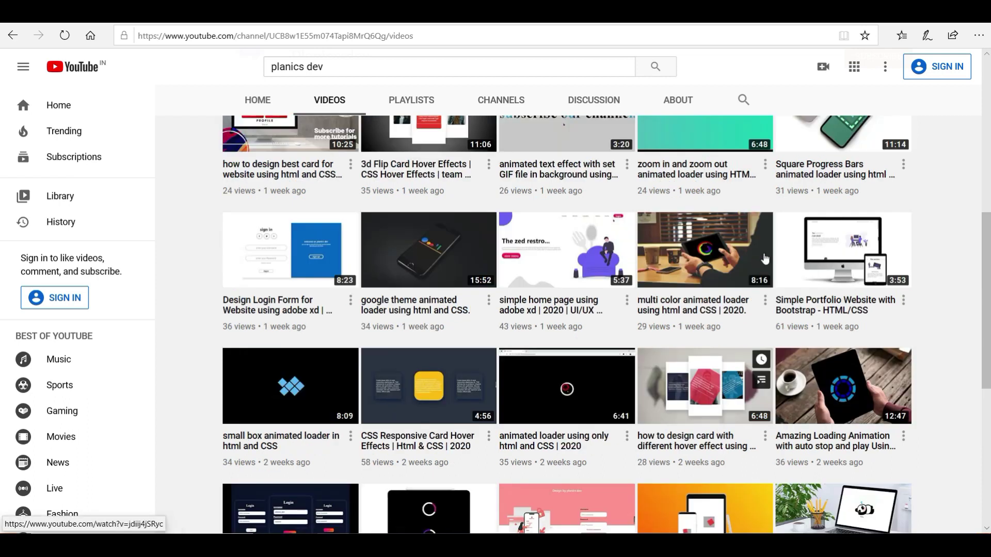
{"action": "scroll", "coordinate": [721, 294], "scroll_direction": "up", "scroll_amount": 1}
{"action": "mouse_move", "coordinate": [665, 255]}
{"action": "left_mouse_down"}
{"action": "mouse_move", "coordinate": [669, 280]}
{"action": "mouse_move", "coordinate": [671, 232]}
{"action": "mouse_move", "coordinate": [663, 243]}
{"action": "left_mouse_up"}
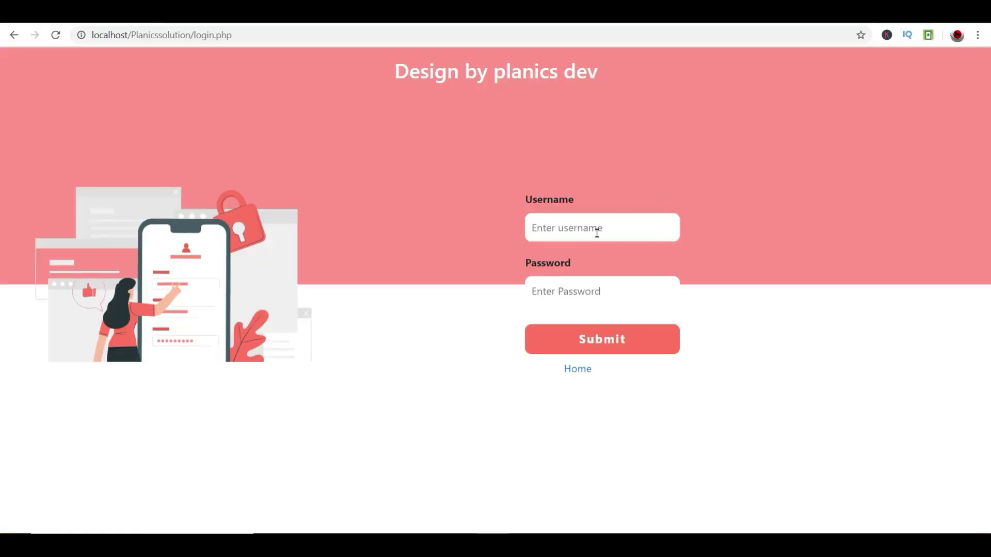
- Attempt a login with bogus credentials and dismiss the wrong-credentials alert
{"action": "left_click", "coordinate": [597, 233]}
{"action": "left_click", "coordinate": [633, 218]}
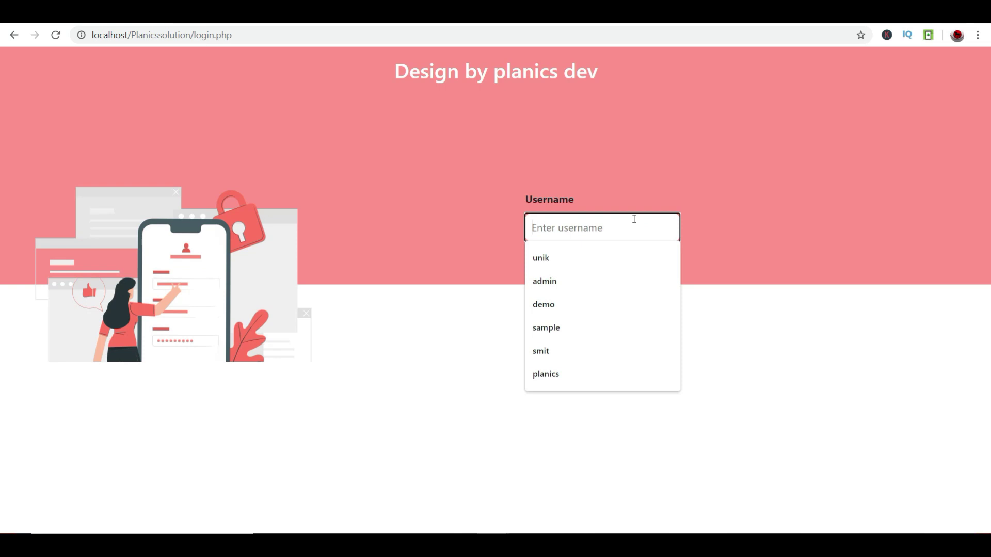
{"action": "type", "text": "sdfjbdfsnjfdsnjnj"}
{"action": "key", "text": "Tab"}
{"action": "type", "text": "************"}
{"action": "key", "text": "Tab"}
{"action": "key", "text": "Return"}
{"action": "left_click_drag", "start_coordinate": [501, 80], "coordinate": [349, 63]}
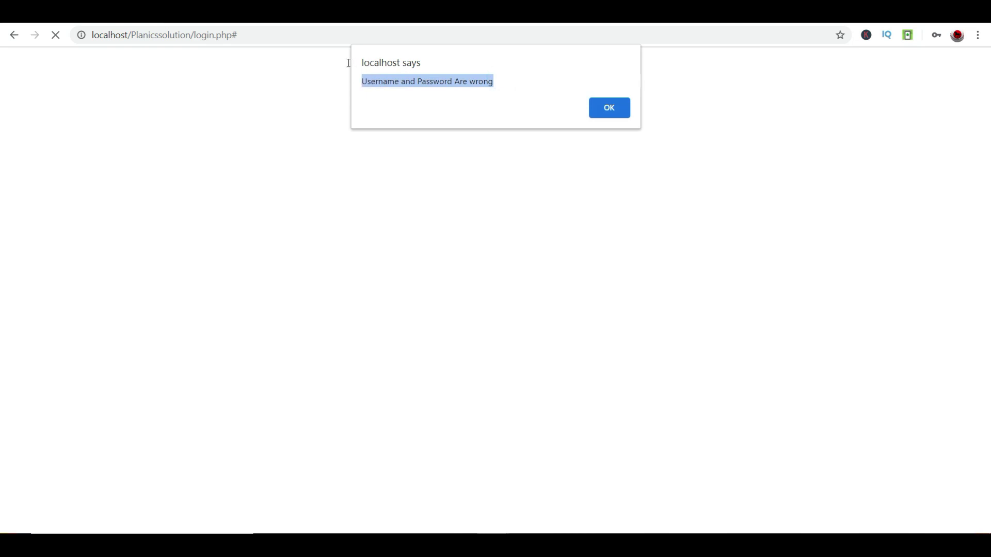
{"action": "left_click", "coordinate": [614, 112]}
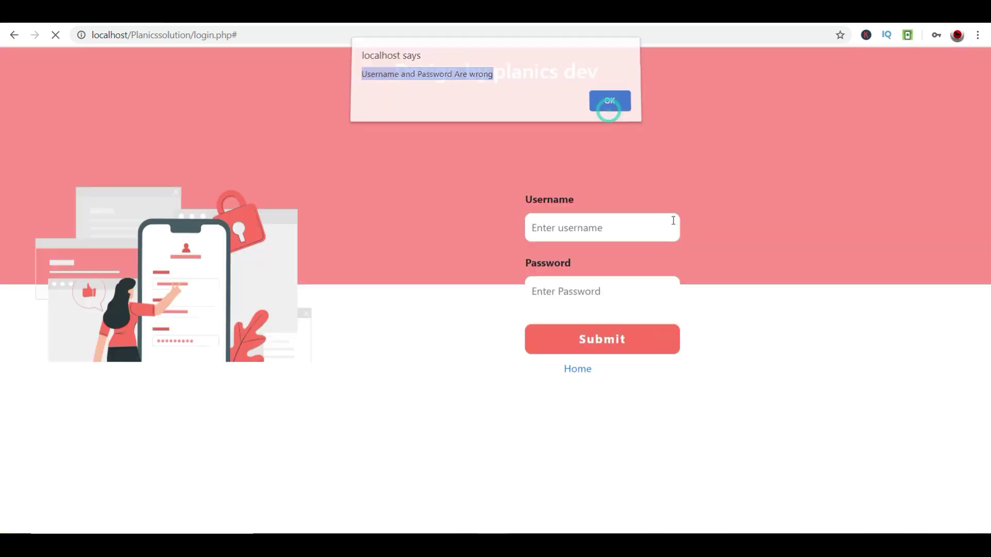
- Log in with the admin username and its password
{"action": "left_click", "coordinate": [554, 220]}
{"action": "type", "text": "admin"}
{"action": "key", "text": "Tab"}
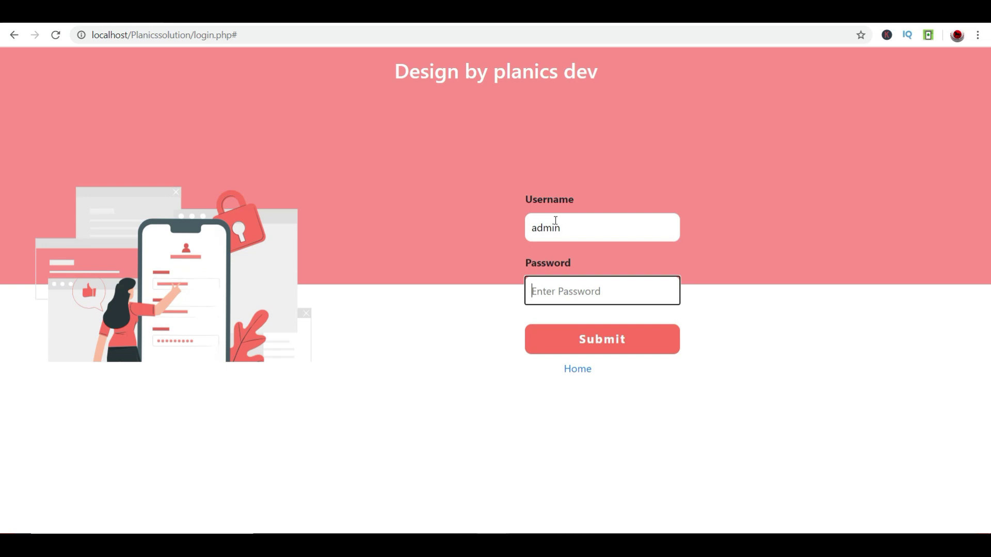
{"action": "type", "text": "admin"}
{"action": "key", "text": "Tab"}
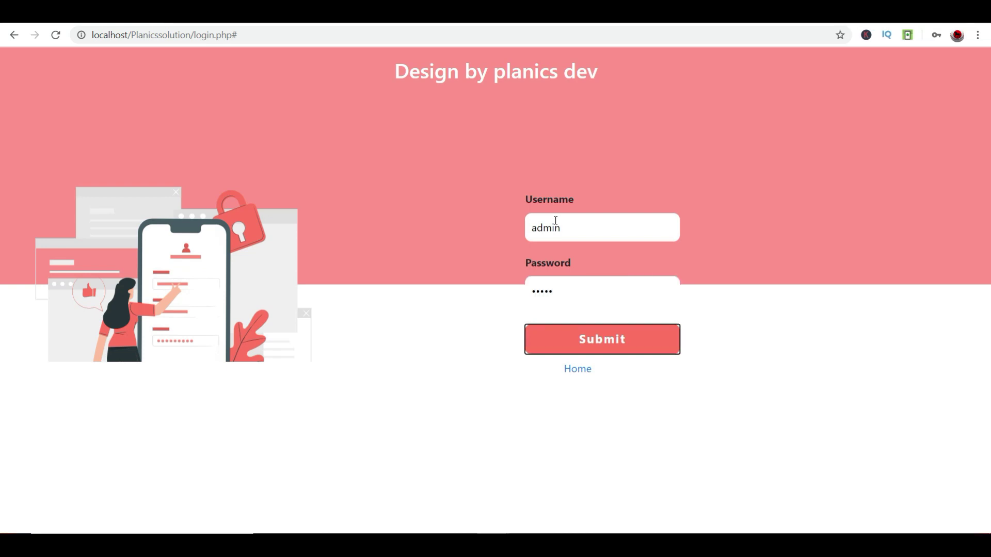
{"action": "key", "text": "Return"}
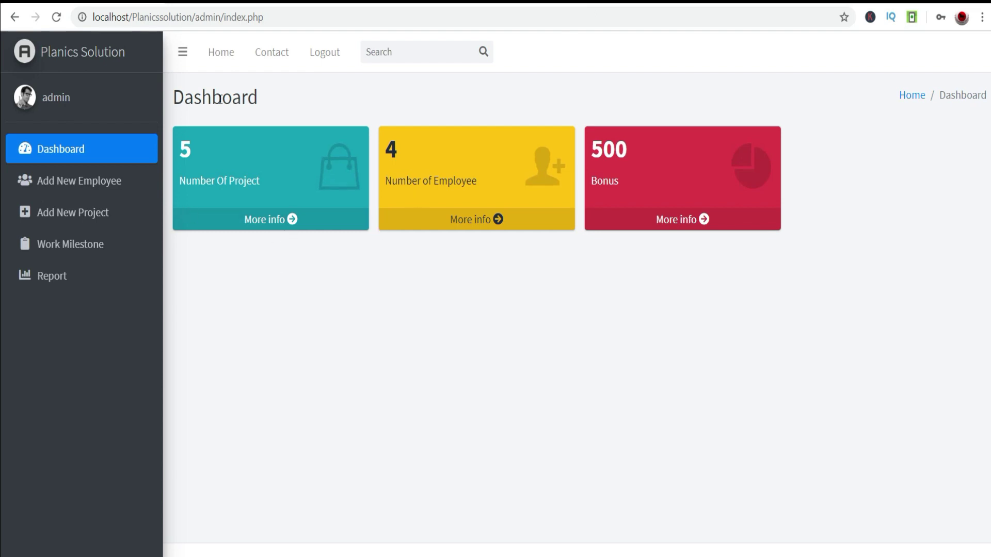
- Check the dashboard's project count, then go to Add New Employee
{"action": "left_click_drag", "start_coordinate": [214, 144], "coordinate": [383, 178]}
{"action": "left_click", "coordinate": [723, 243]}
{"action": "left_click", "coordinate": [323, 127]}
{"action": "left_click", "coordinate": [327, 312]}
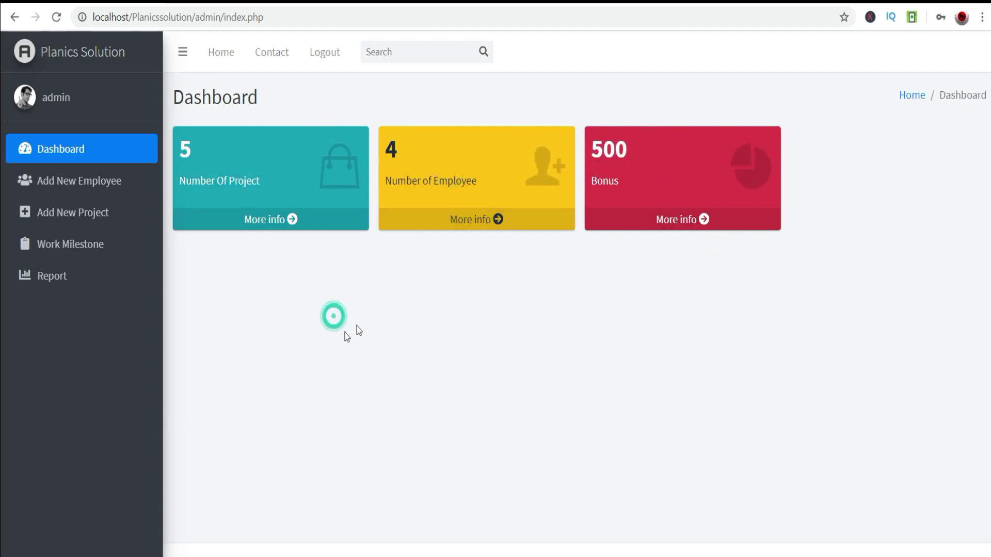
{"action": "left_click", "coordinate": [117, 179]}
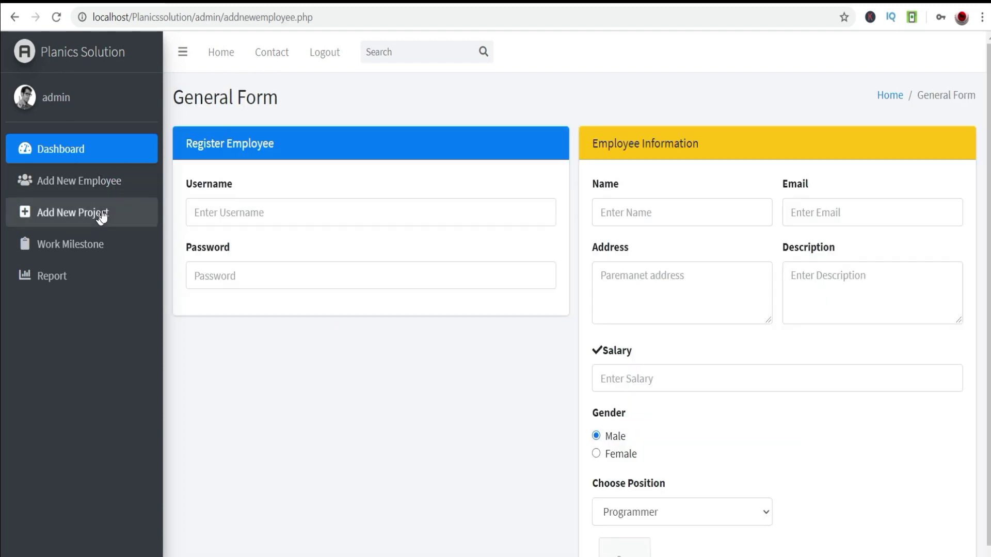
- Enter the new employee's username, password and name
{"action": "left_click", "coordinate": [240, 218]}
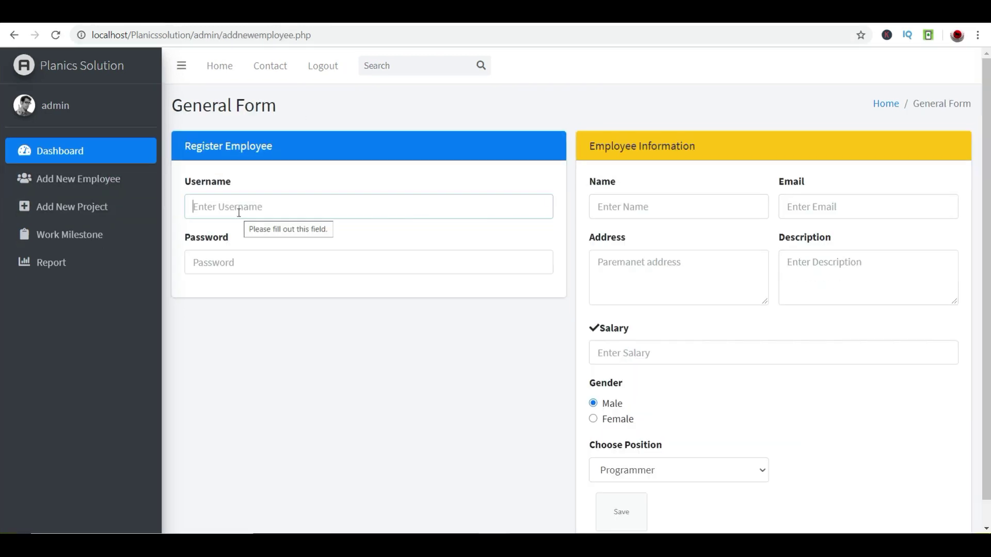
{"action": "type", "text": "viewers"}
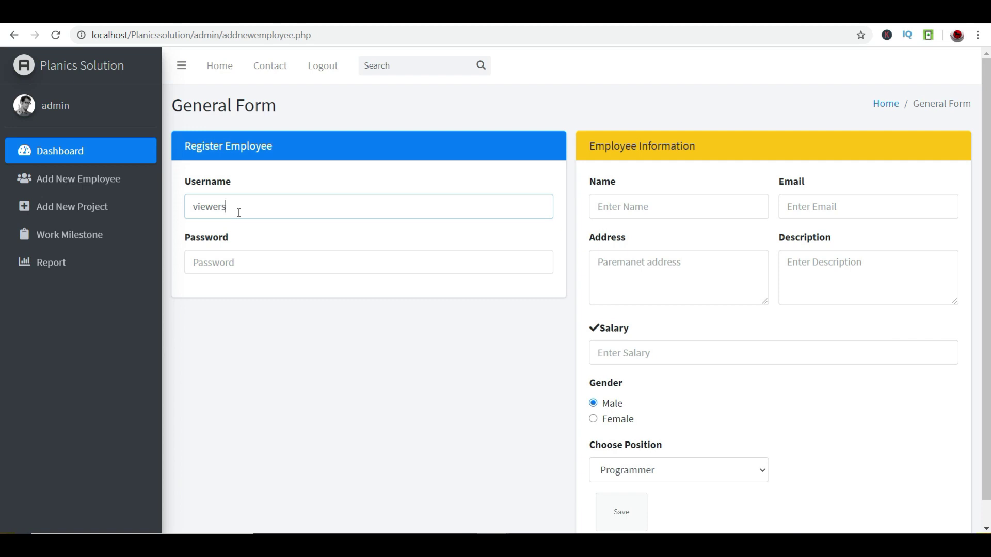
{"action": "key", "text": "Tab"}
{"action": "type", "text": "vi"}
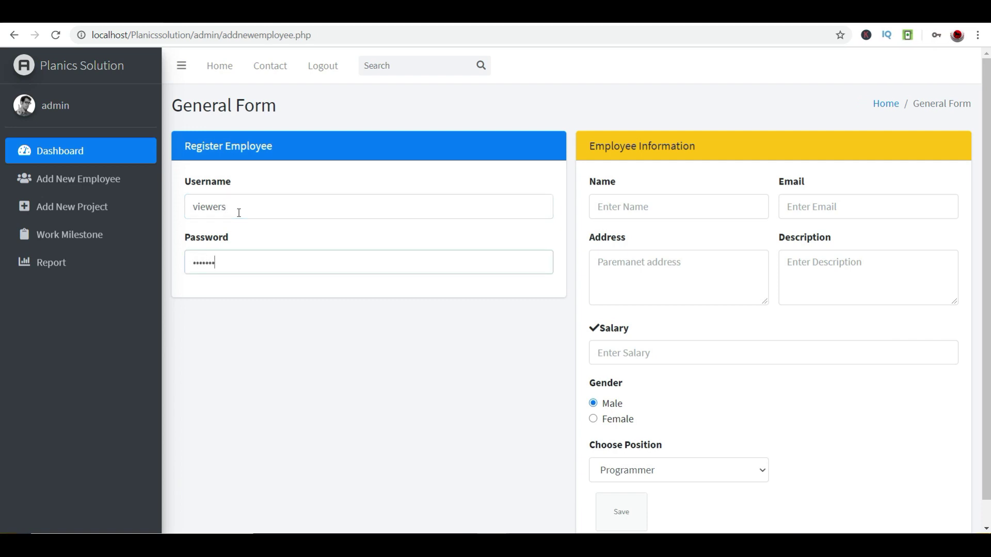
{"action": "type", "text": "v"}
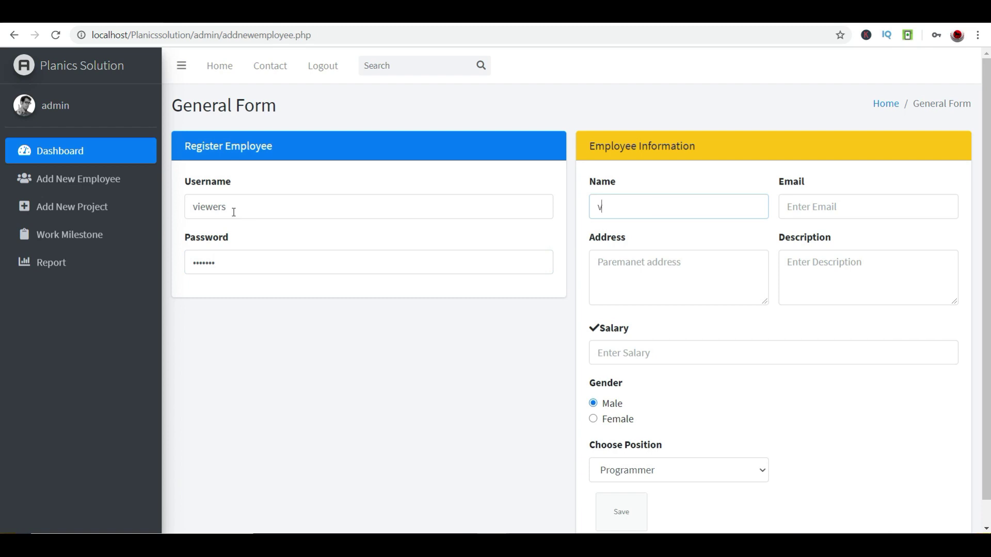
{"action": "key", "text": "BackSpace"}
{"action": "type", "text": "youtube viewers"}
{"action": "scroll", "coordinate": [293, 254], "scroll_direction": "down", "scroll_amount": 1}
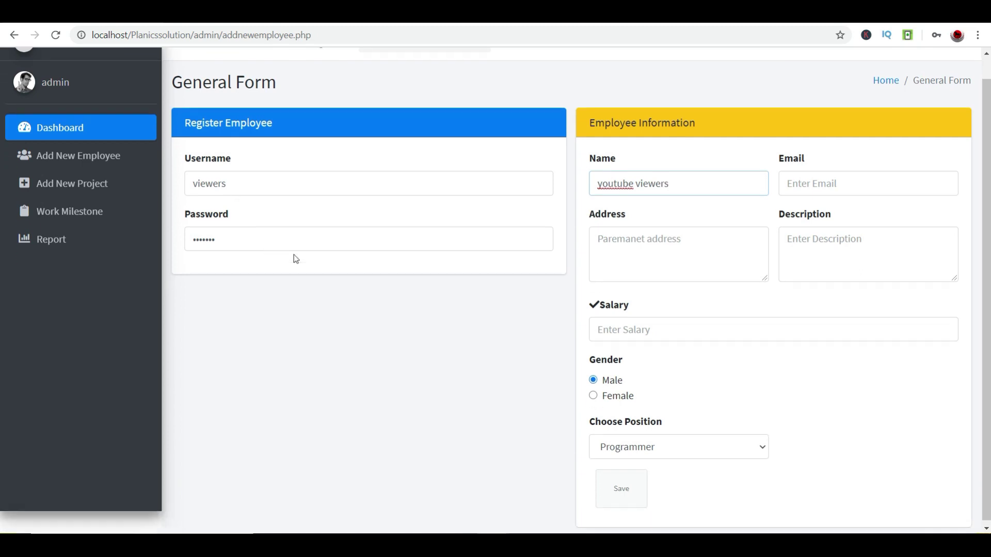
{"action": "key", "text": "Tab"}
- Fill the Email field from the saved autofill suggestion
{"action": "left_click", "coordinate": [621, 484]}
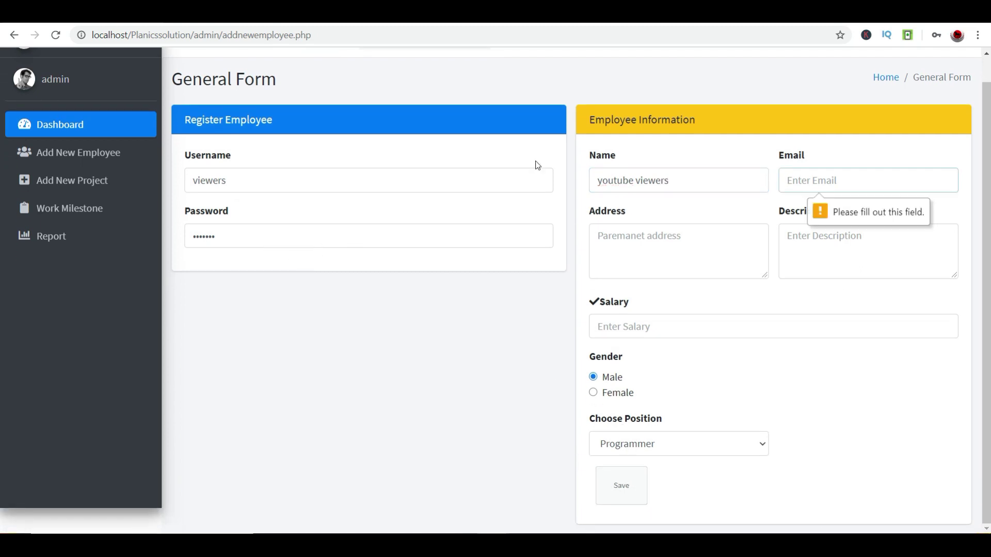
{"action": "left_click_drag", "start_coordinate": [834, 199], "coordinate": [862, 217]}
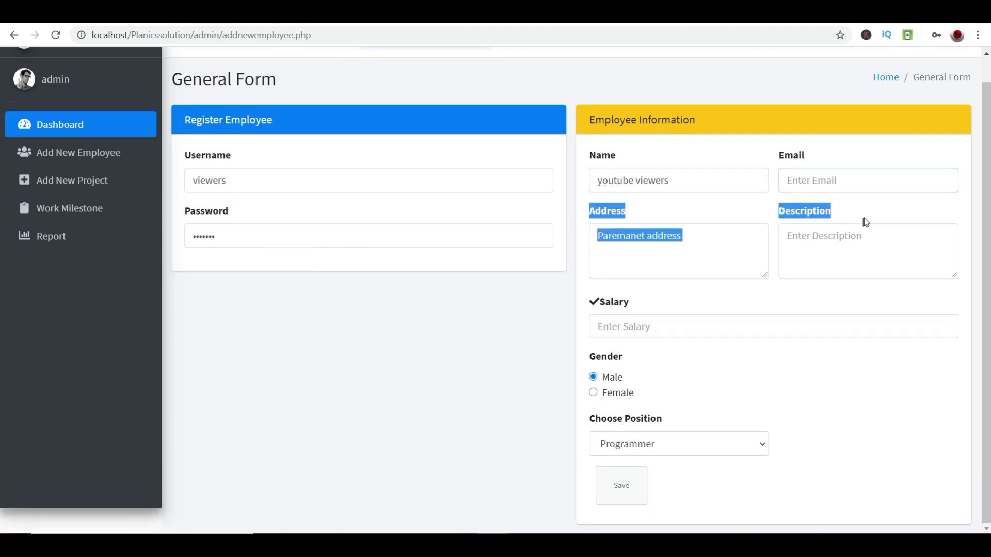
{"action": "left_click", "coordinate": [836, 181]}
{"action": "key", "text": "Down"}
{"action": "key", "text": "Up"}
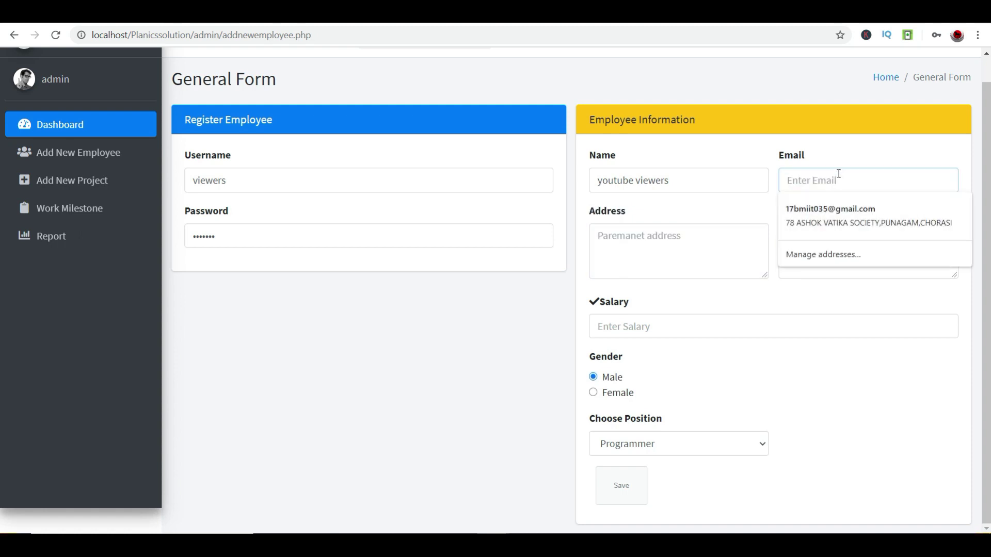
{"action": "type", "text": "pl"}
{"action": "key", "text": "Down"}
{"action": "key", "text": "Return"}
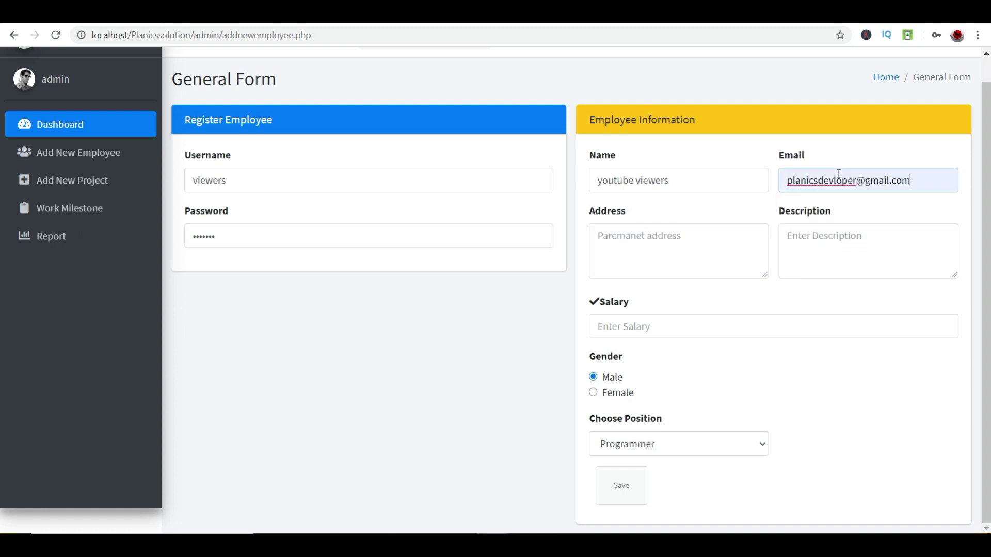
- Enter address 'VFSFSFDSF FSDFD' and description 'SDFFSF SF SDFX XSVXSDVX'
{"action": "left_click", "coordinate": [733, 256]}
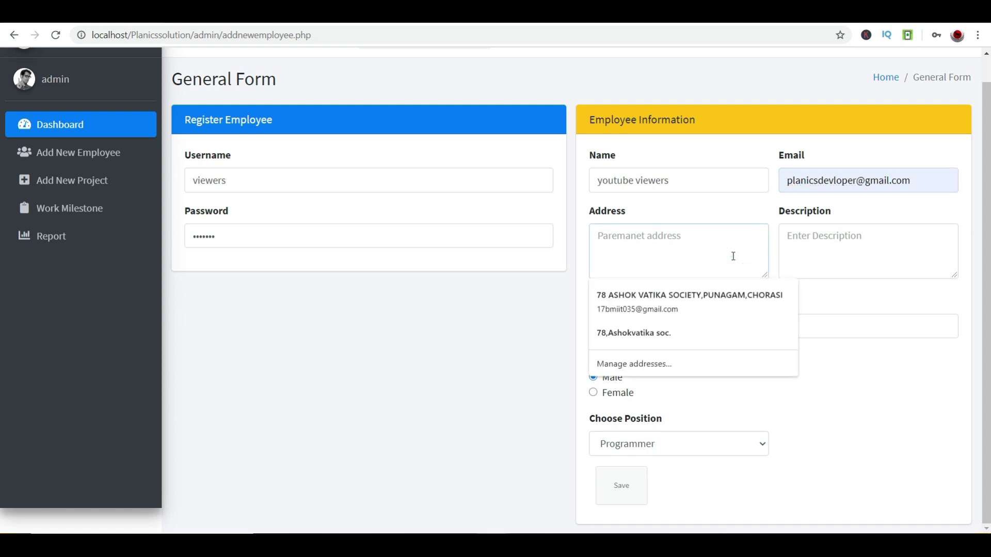
{"action": "type", "text": "VFSFSFDSF FSDFD"}
{"action": "left_click", "coordinate": [809, 249]}
{"action": "type", "text": "SDFFSF SF SDFX XSVXSDVXVSV"}
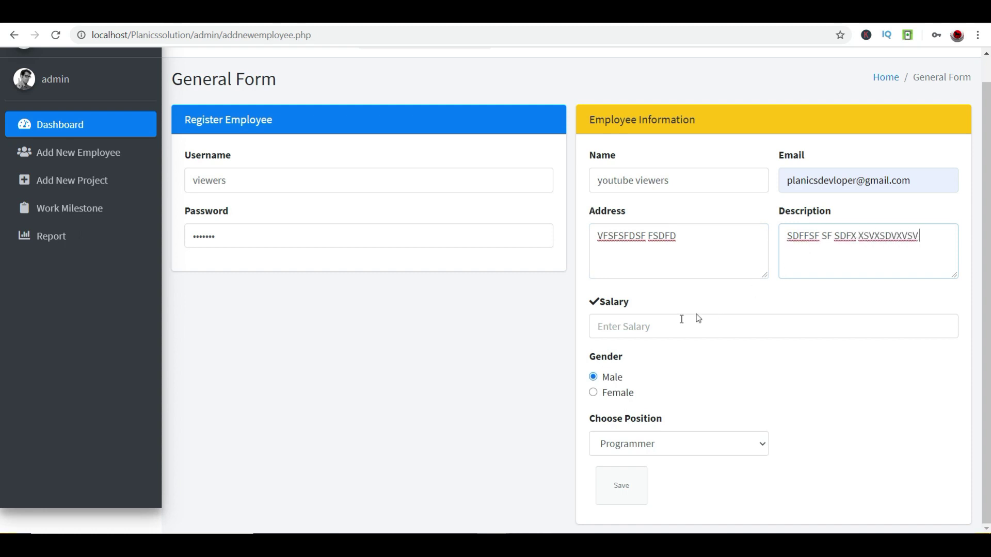
- Set the salary to 48000, correcting the mistyped 18000
{"action": "left_click", "coordinate": [670, 331]}
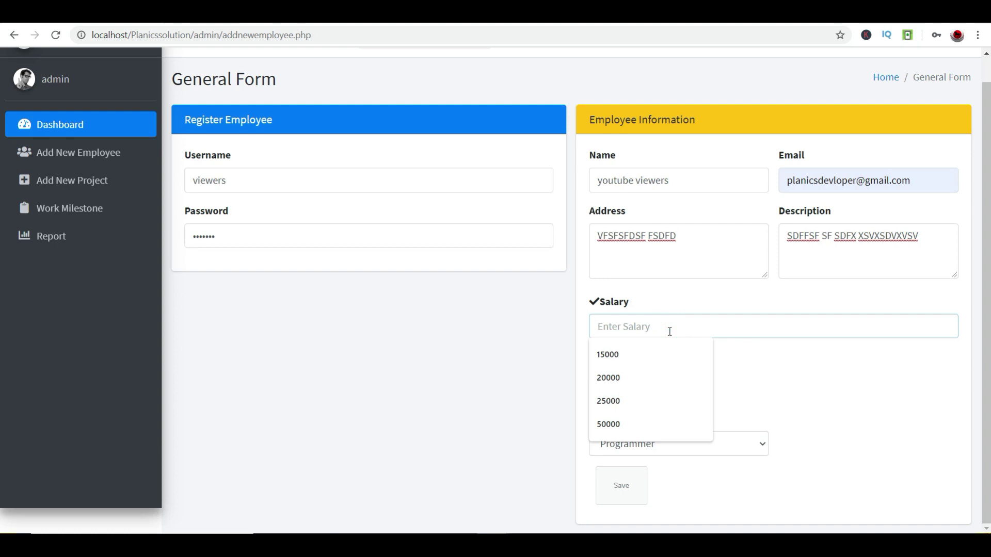
{"action": "left_click", "coordinate": [752, 343]}
{"action": "left_click", "coordinate": [753, 326]}
{"action": "type", "text": "18"}
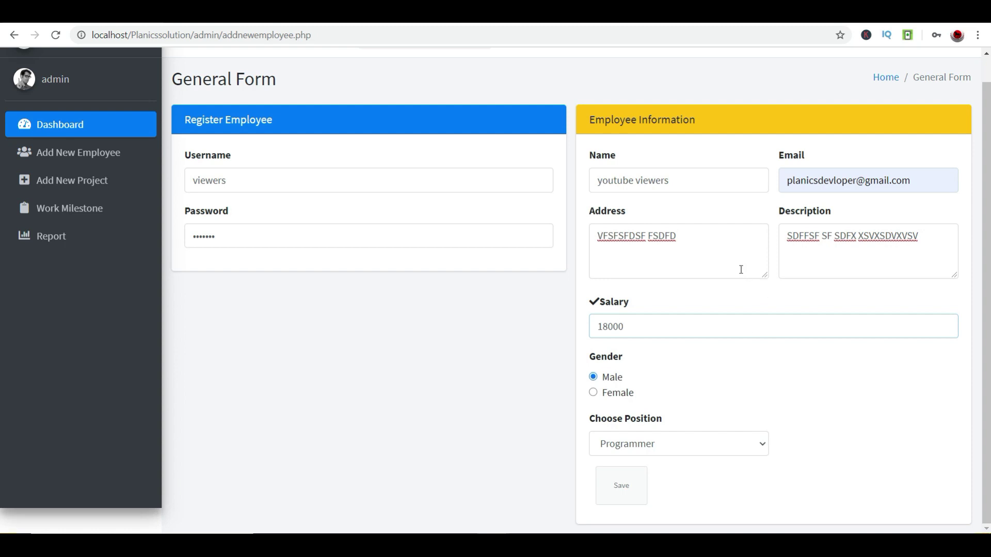
{"action": "type", "text": "000"}
{"action": "left_click", "coordinate": [602, 330]}
{"action": "key", "text": "BackSpace"}
{"action": "type", "text": "4"}
- Choose Programmer as the position and save the employee
{"action": "left_click", "coordinate": [701, 450]}
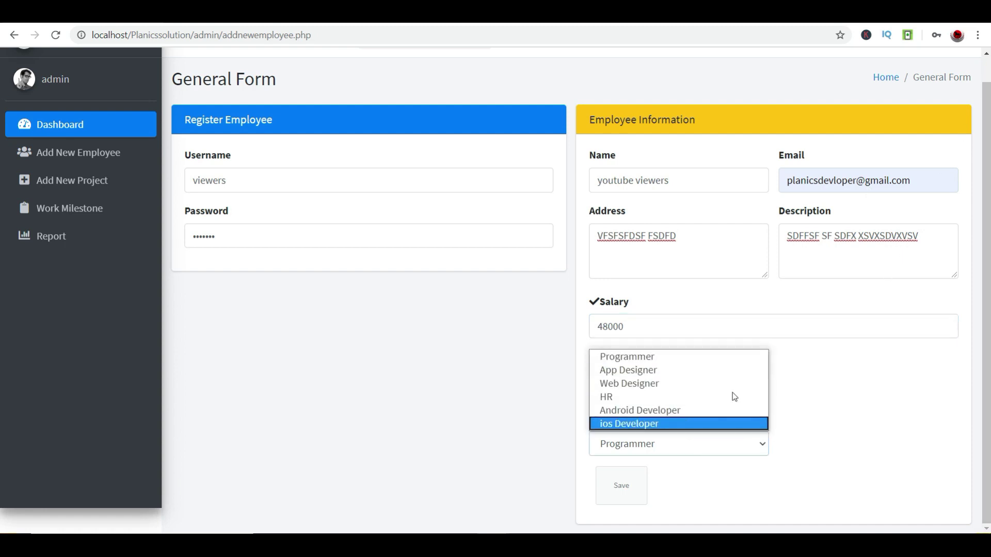
{"action": "left_click", "coordinate": [674, 350]}
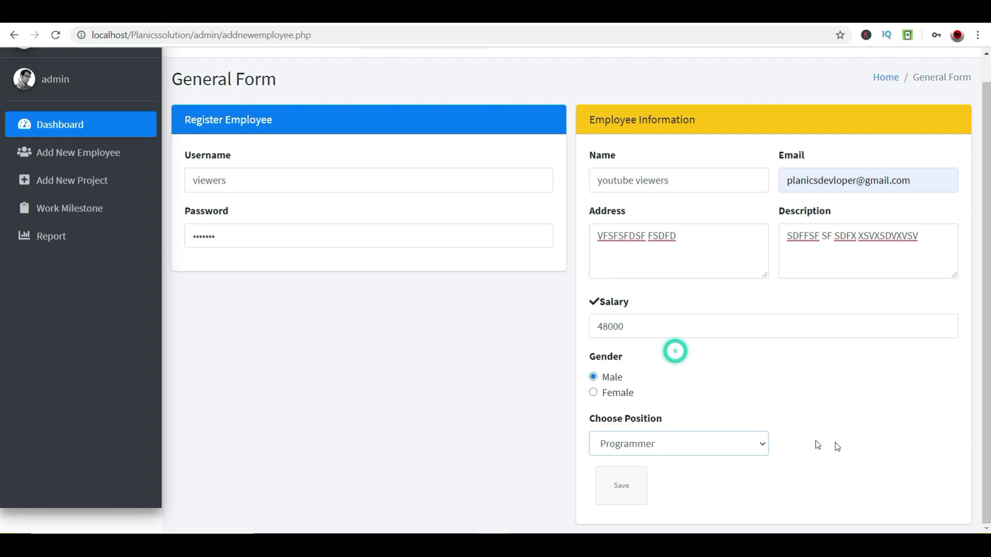
{"action": "left_click", "coordinate": [621, 494]}
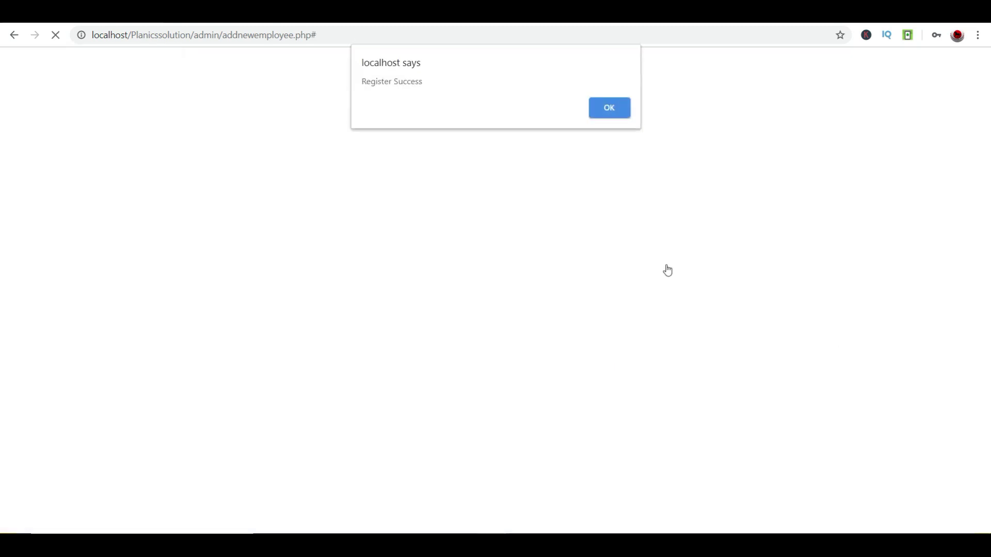
- Dismiss the Register Success alert and log out of the admin account
{"action": "left_click_drag", "start_coordinate": [419, 81], "coordinate": [355, 88]}
{"action": "left_click", "coordinate": [609, 108]}
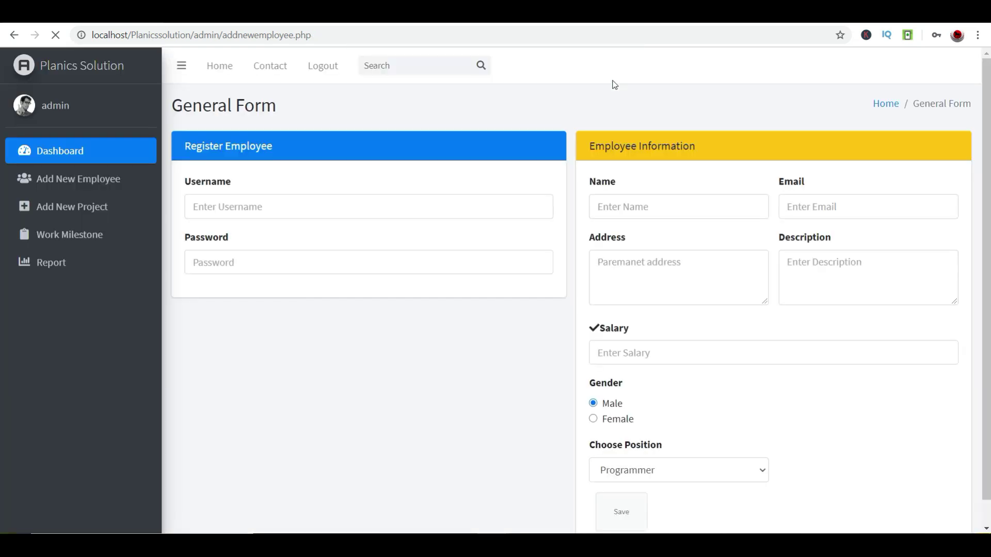
{"action": "scroll", "coordinate": [15, 232], "scroll_direction": "up", "scroll_amount": 1}
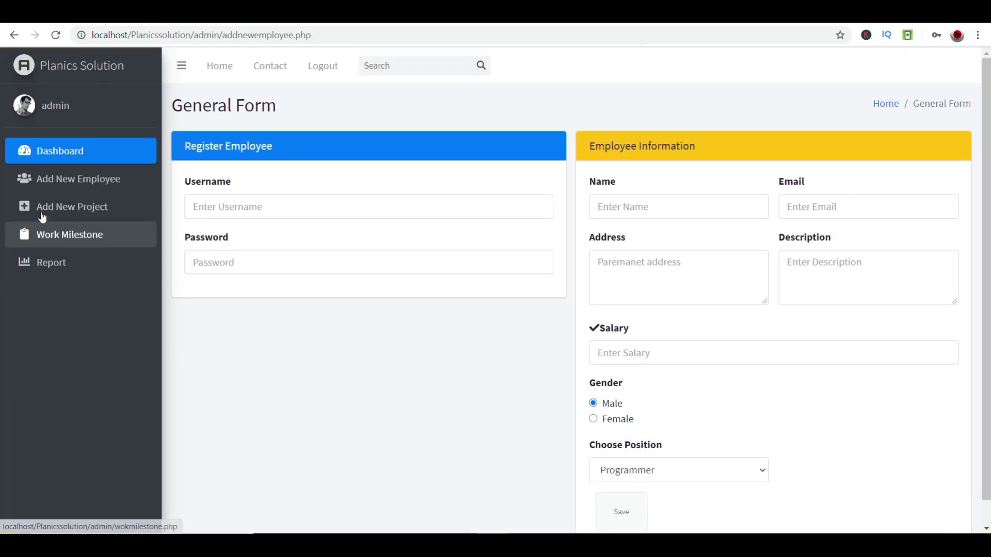
{"action": "left_click", "coordinate": [314, 67]}
- Fill in the saved employee username and copy it
{"action": "left_click", "coordinate": [590, 228]}
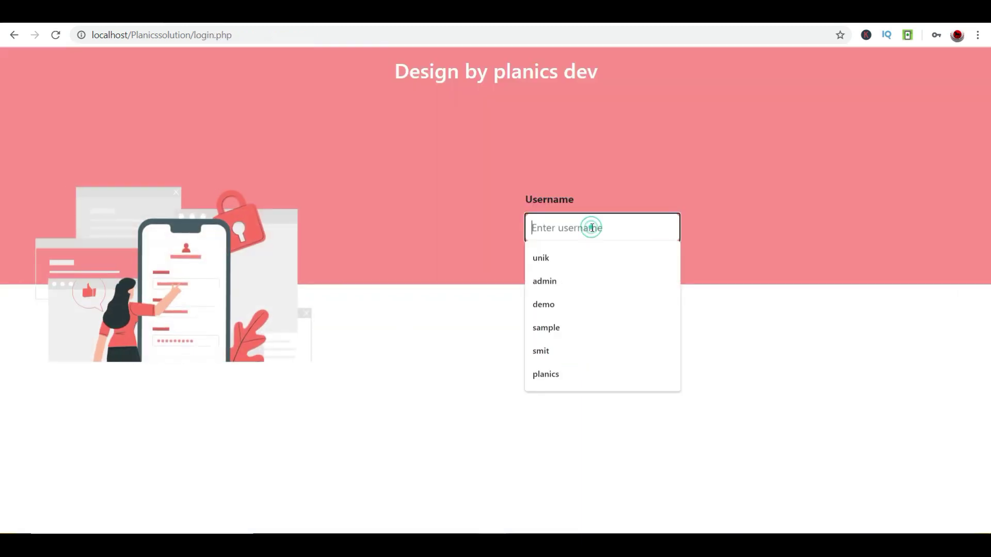
{"action": "type", "text": "vi"}
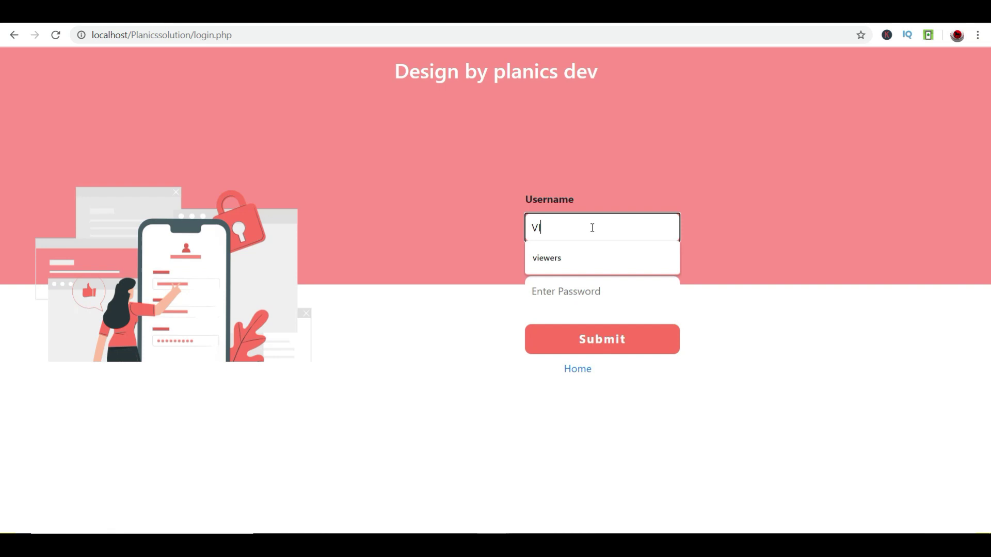
{"action": "key", "text": "Down"}
{"action": "key", "text": "Return"}
{"action": "double_click", "coordinate": [591, 227]}
{"action": "left_click", "coordinate": [575, 283]}
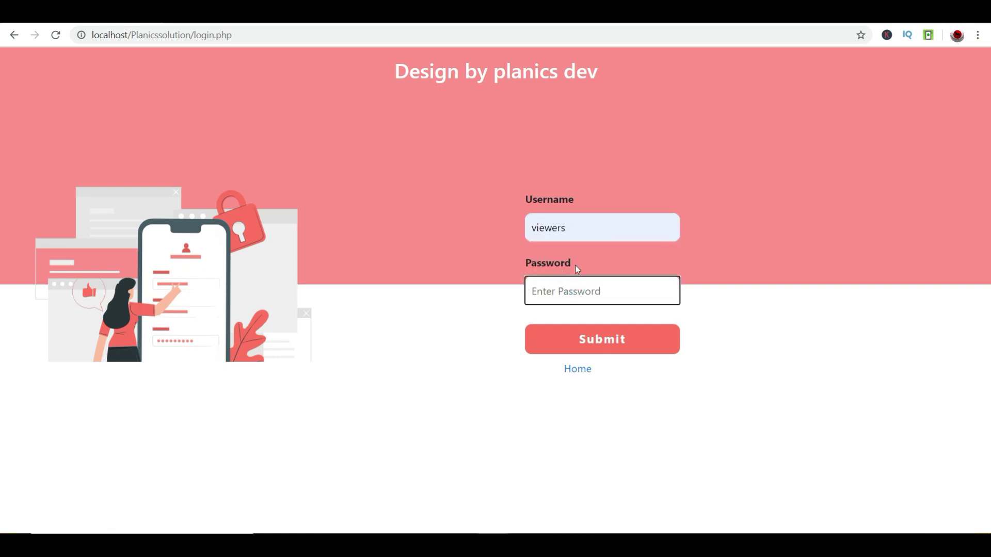
{"action": "left_click_drag", "start_coordinate": [582, 230], "coordinate": [527, 220]}
{"action": "right_click", "coordinate": [553, 228]}
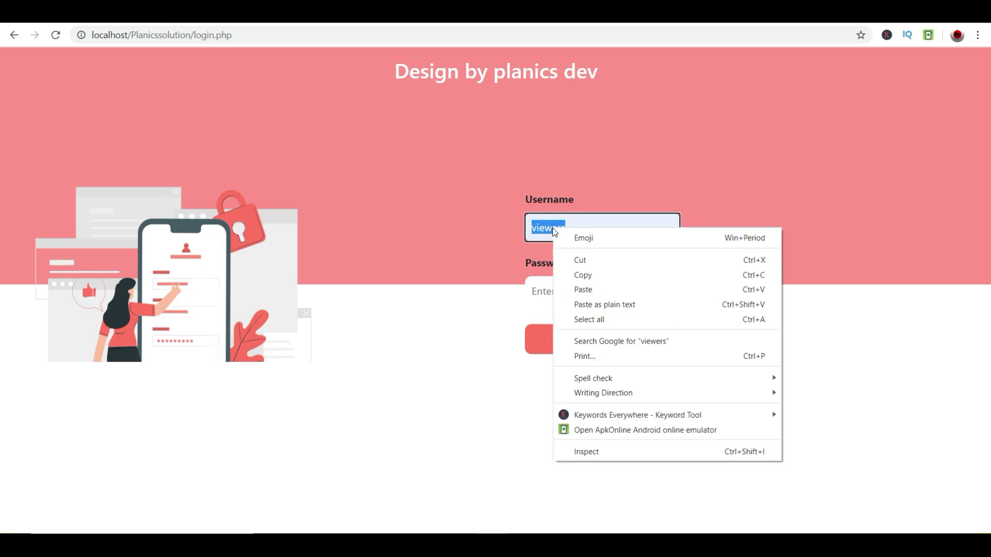
{"action": "left_click", "coordinate": [593, 277]}
- Paste the username as the password and submit the login
{"action": "left_click", "coordinate": [605, 300]}
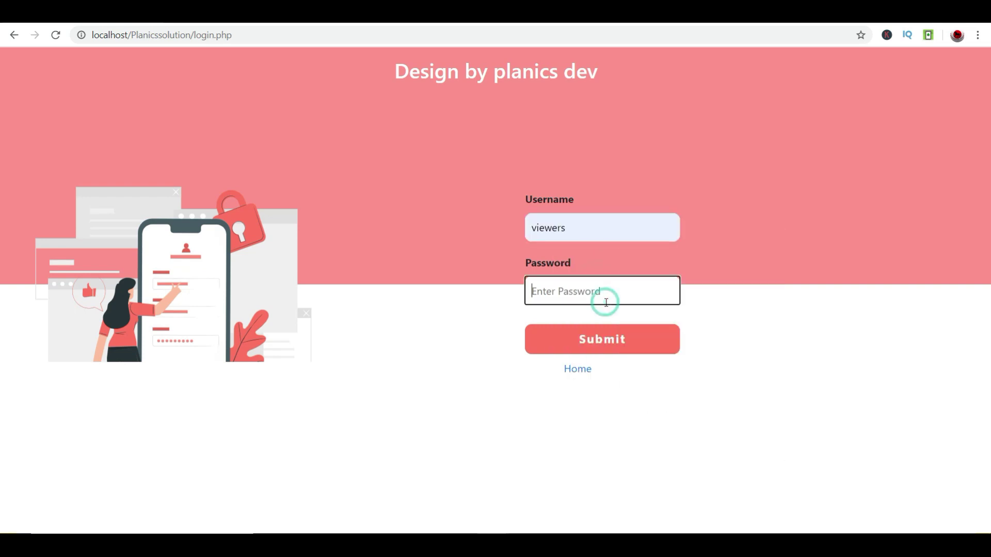
{"action": "right_click", "coordinate": [607, 304]}
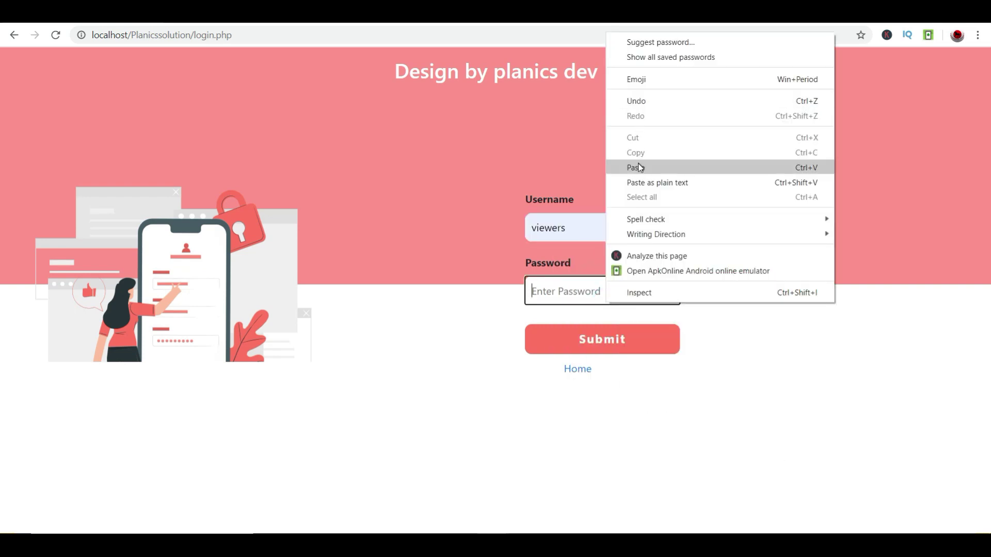
{"action": "left_click", "coordinate": [638, 167]}
{"action": "left_click", "coordinate": [593, 338]}
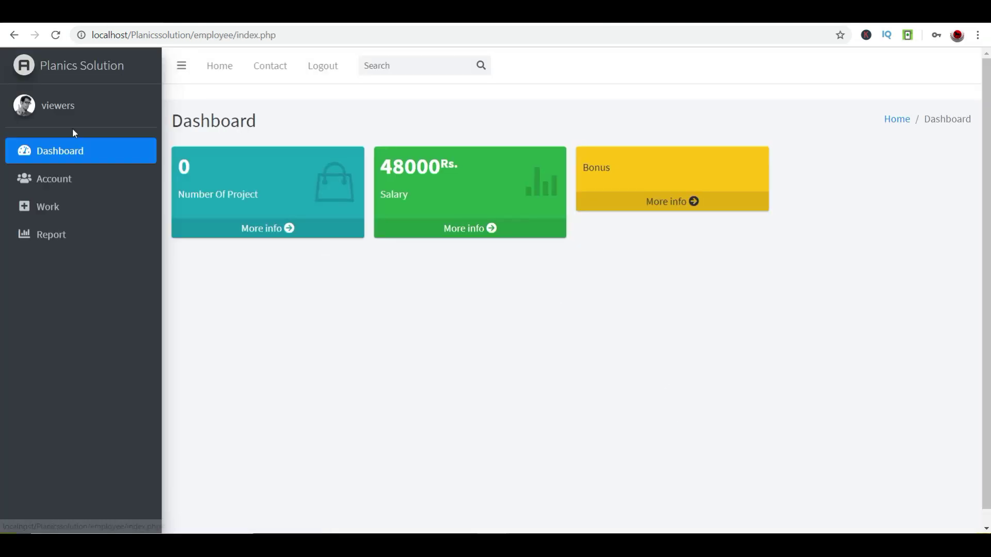
- Point out 0 projects, the 48000 salary and the empty Bonus card, then go to Account
{"action": "double_click", "coordinate": [195, 165]}
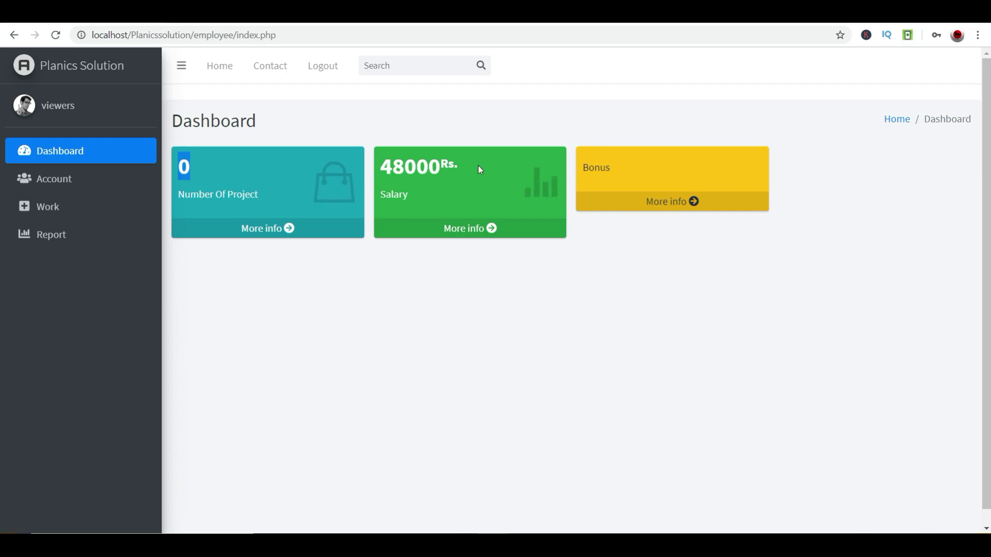
{"action": "mouse_move", "coordinate": [428, 168]}
{"action": "left_mouse_down"}
{"action": "mouse_move", "coordinate": [364, 163]}
{"action": "mouse_move", "coordinate": [444, 177]}
{"action": "mouse_move", "coordinate": [421, 169]}
{"action": "left_mouse_up"}
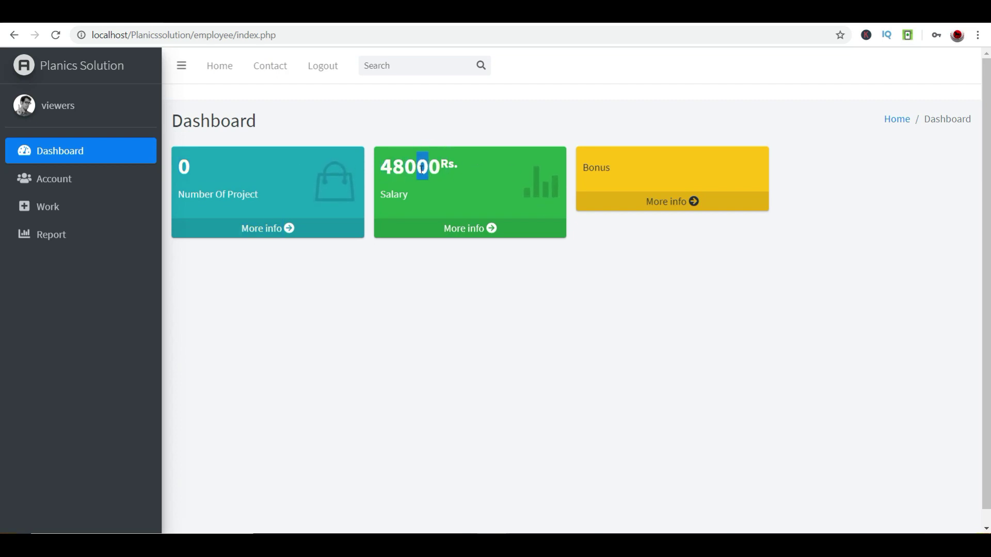
{"action": "double_click", "coordinate": [629, 179]}
{"action": "left_click_drag", "start_coordinate": [689, 201], "coordinate": [667, 175]}
{"action": "left_click", "coordinate": [586, 342]}
{"action": "left_click", "coordinate": [31, 173]}
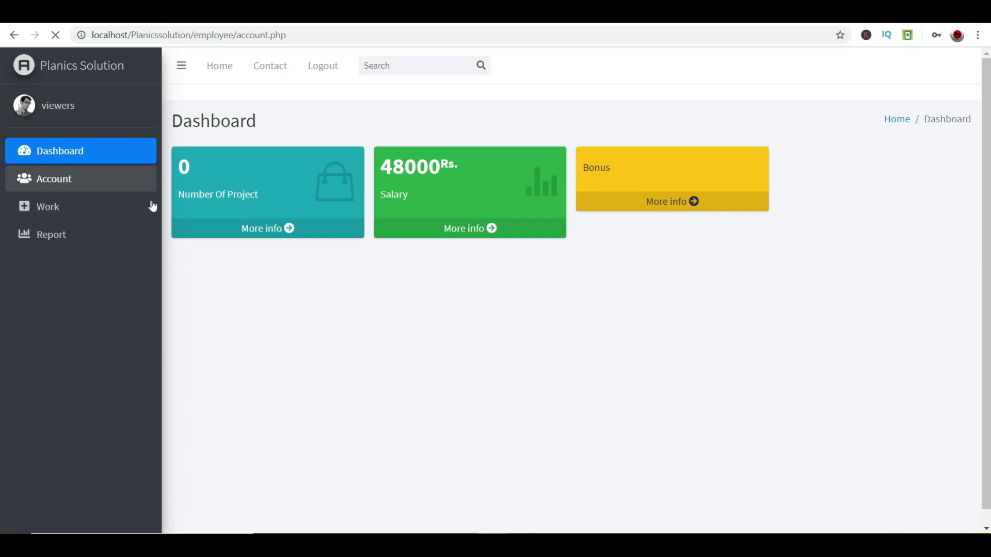
- Point out the account's name, e-mail, address, description and gender
{"action": "left_click_drag", "start_coordinate": [677, 223], "coordinate": [586, 223]}
{"action": "left_click", "coordinate": [586, 223]}
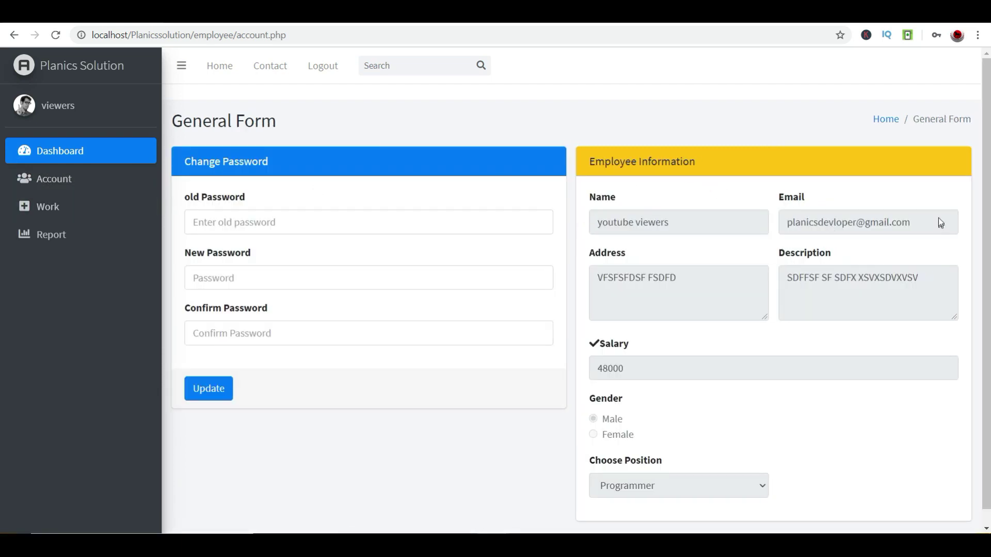
{"action": "left_click_drag", "start_coordinate": [938, 218], "coordinate": [798, 231]}
{"action": "left_click_drag", "start_coordinate": [635, 279], "coordinate": [721, 280]}
{"action": "left_click", "coordinate": [721, 280]}
{"action": "left_click_drag", "start_coordinate": [840, 281], "coordinate": [728, 380]}
{"action": "left_click_drag", "start_coordinate": [662, 381], "coordinate": [601, 371]}
{"action": "left_click", "coordinate": [601, 371]}
{"action": "scroll", "coordinate": [635, 409], "scroll_direction": "down", "scroll_amount": 1}
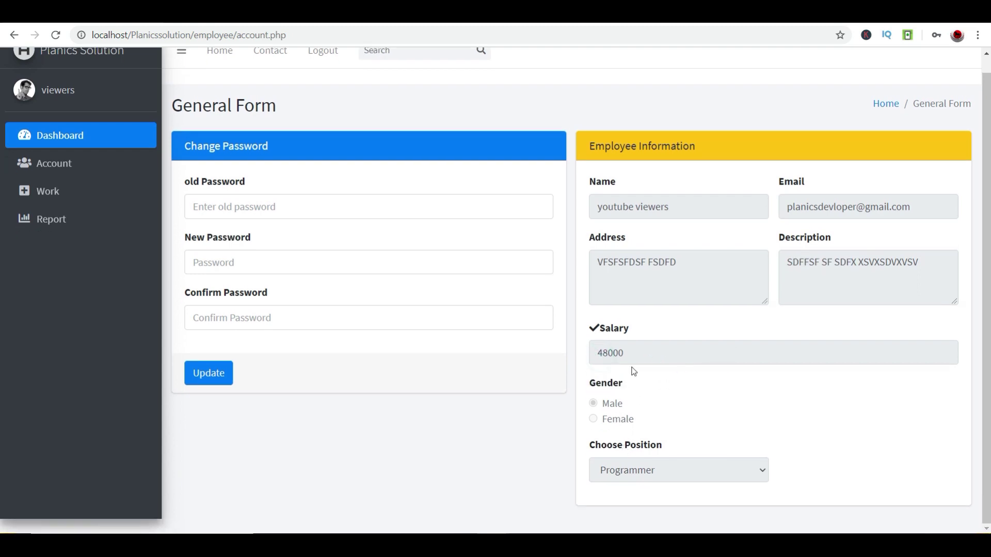
- Paste the current password into the old Password field
{"action": "left_click", "coordinate": [251, 202]}
{"action": "type", "text": "1"}
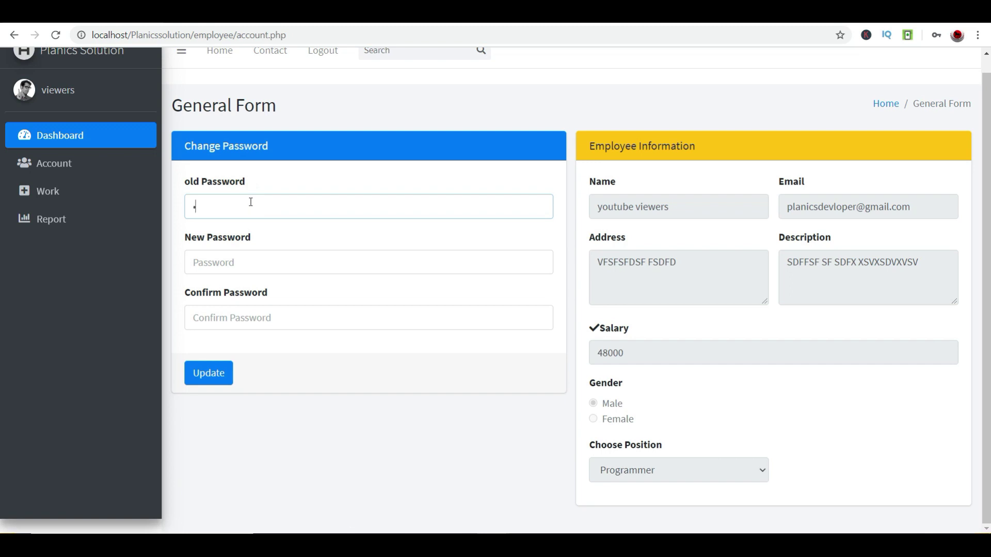
{"action": "key", "text": "BackSpace"}
{"action": "right_click", "coordinate": [250, 203]}
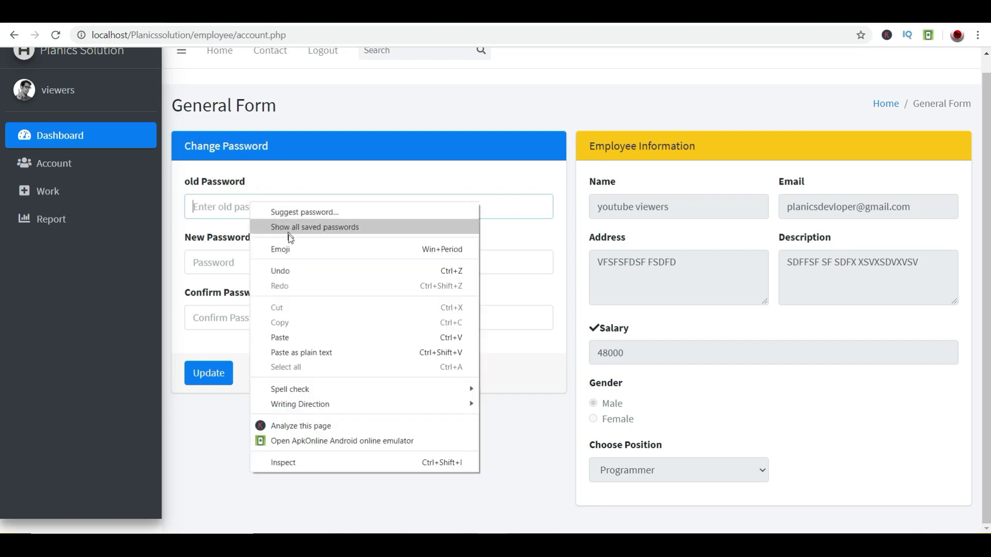
{"action": "left_click", "coordinate": [302, 338]}
- Enter the new and confirm passwords, update, and acknowledge the success alert
{"action": "left_click", "coordinate": [292, 262]}
{"action": "type", "text": "1"}
{"action": "key", "text": "BackSpace"}
{"action": "type", "text": "123"}
{"action": "key", "text": "Tab"}
{"action": "type", "text": "1"}
{"action": "left_click", "coordinate": [196, 373]}
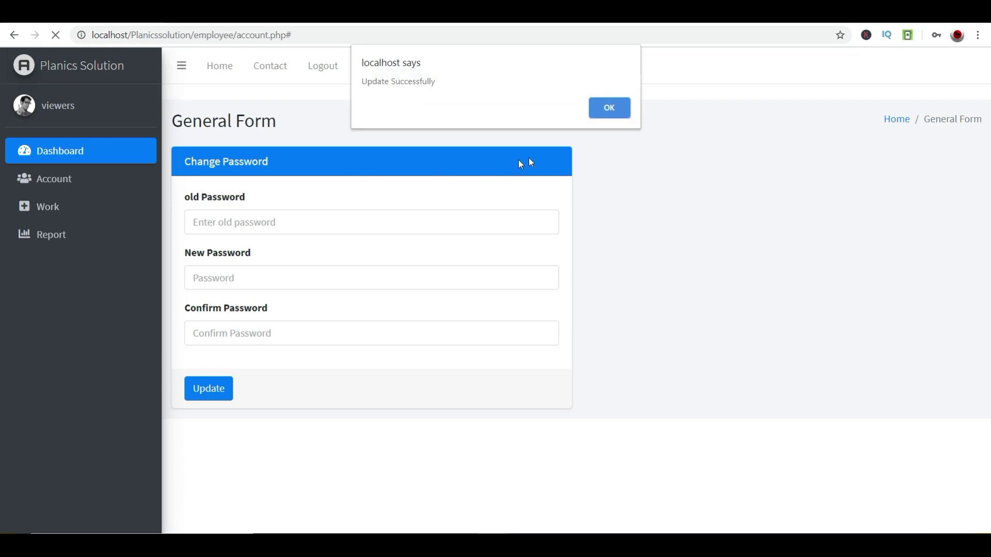
{"action": "left_click", "coordinate": [601, 118]}
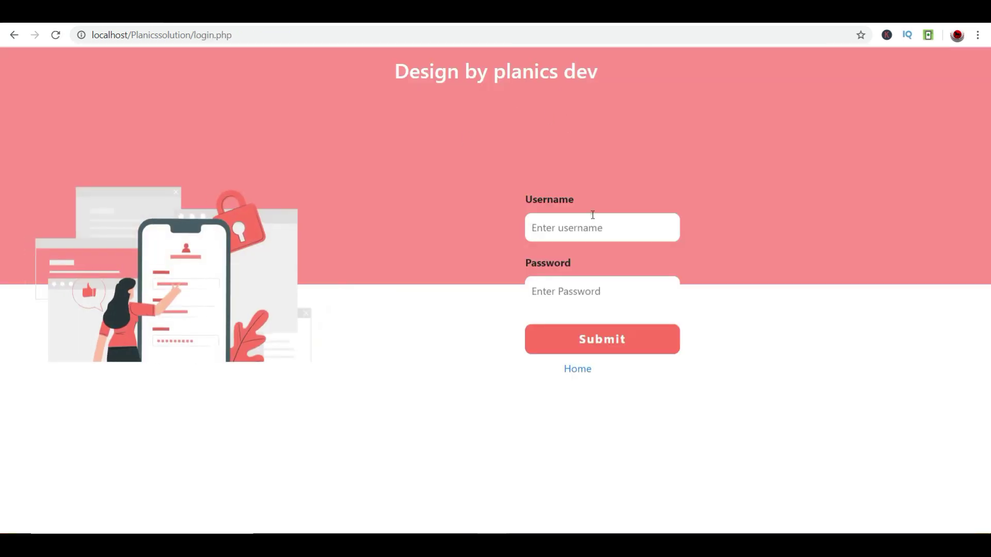
- Try logging in with the username as password and dismiss the rejection alert
{"action": "left_click", "coordinate": [593, 215]}
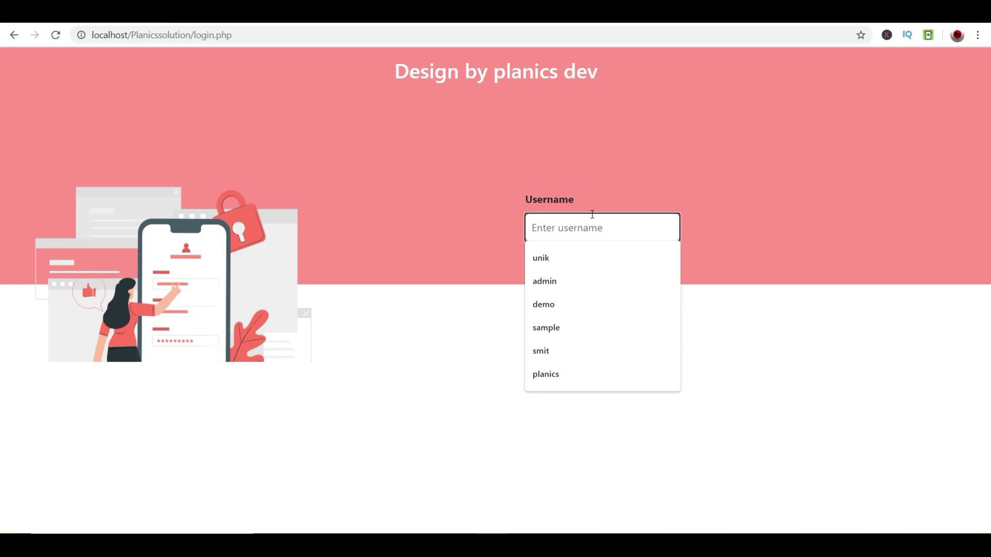
{"action": "type", "text": "viewers"}
{"action": "left_click", "coordinate": [579, 287]}
{"action": "right_click", "coordinate": [580, 290]}
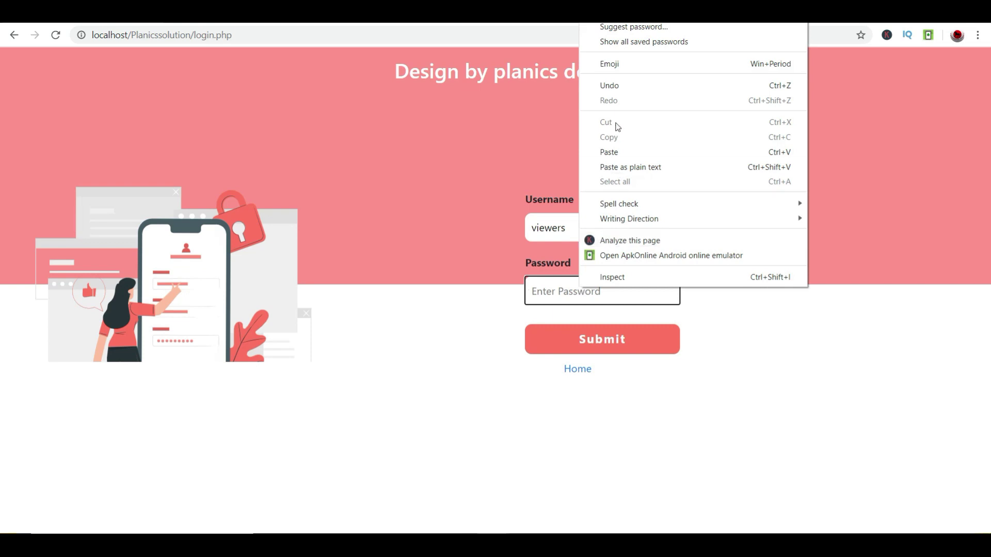
{"action": "left_click", "coordinate": [559, 293]}
{"action": "type", "text": "viewers"}
{"action": "left_click", "coordinate": [597, 349]}
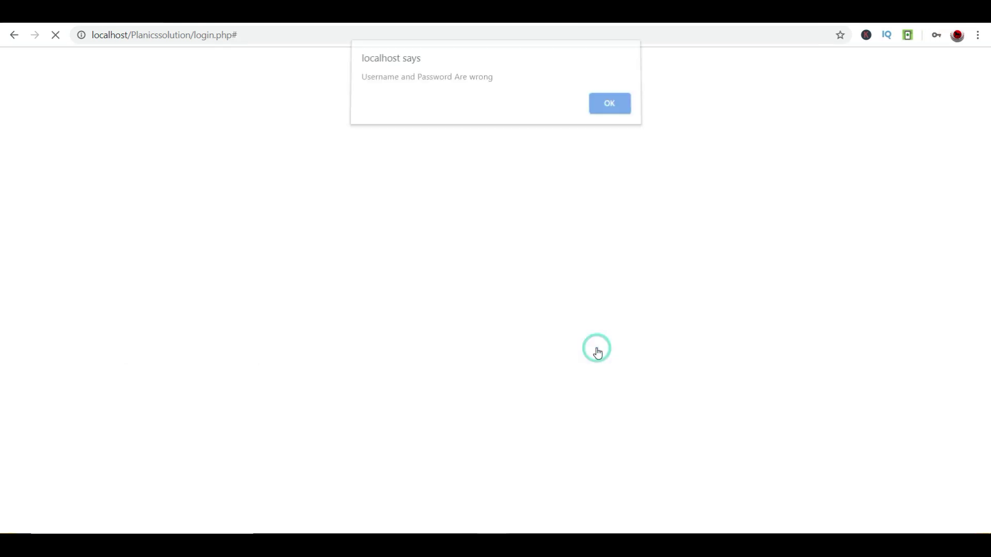
{"action": "left_click", "coordinate": [610, 114]}
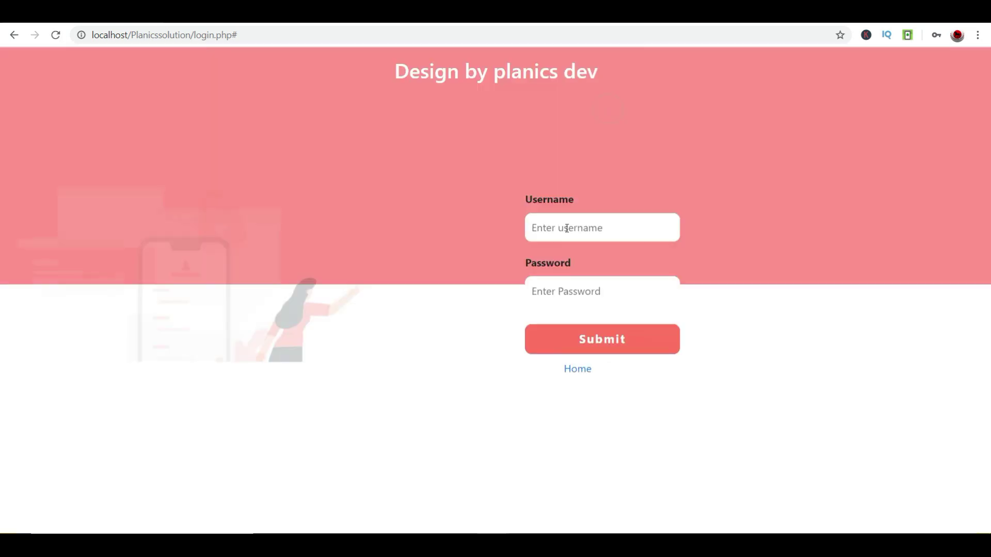
- Re-enter the employee username with the new password
{"action": "left_click", "coordinate": [589, 225]}
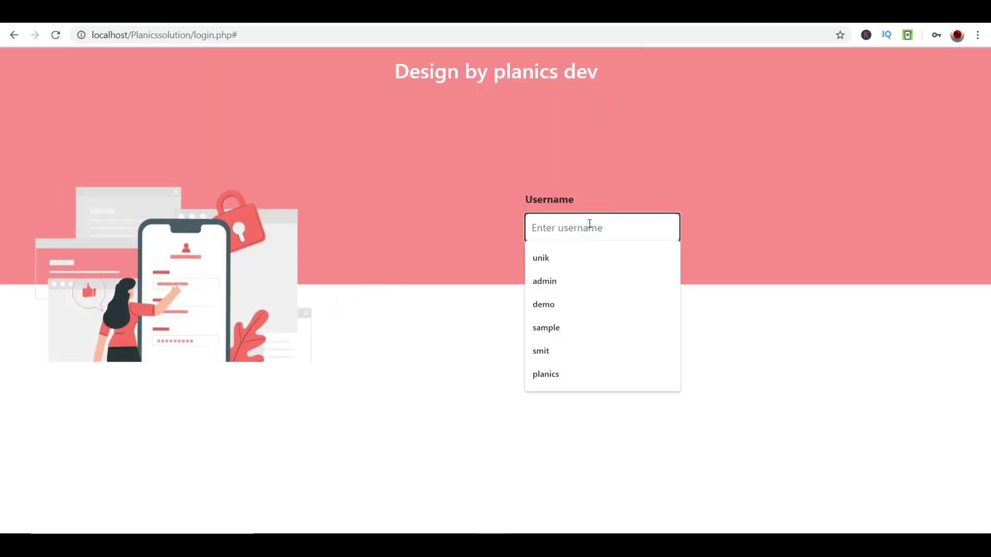
{"action": "type", "text": "viewers"}
{"action": "left_click", "coordinate": [564, 290]}
{"action": "type", "text": "123"}
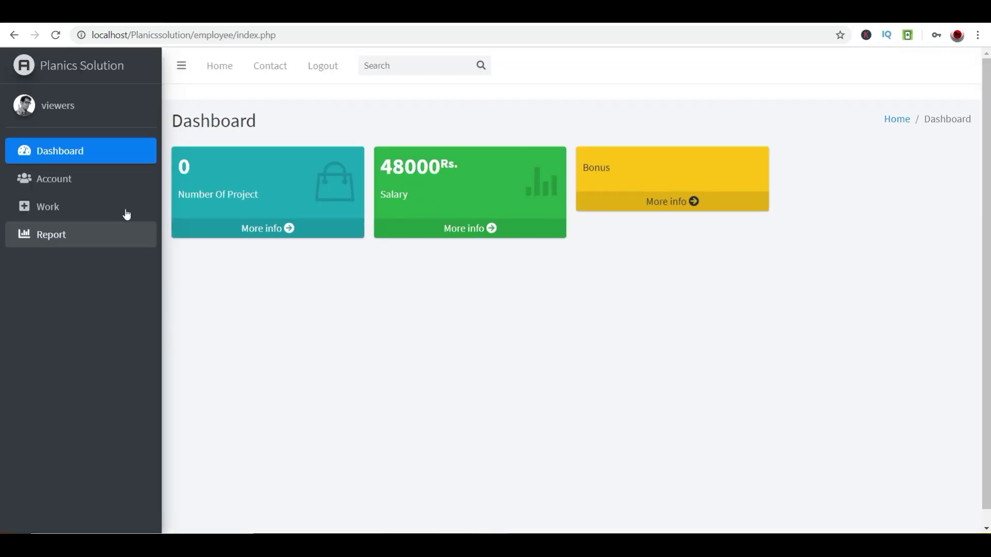
- On the Work page, browse the project list choosing Vision Diamond, then log out
{"action": "left_click", "coordinate": [48, 208]}
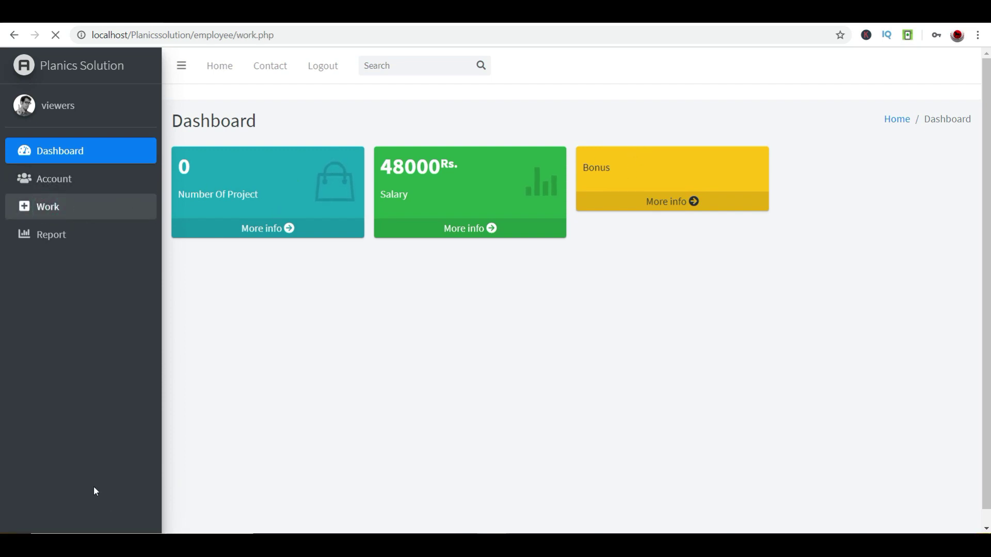
{"action": "left_click", "coordinate": [306, 201]}
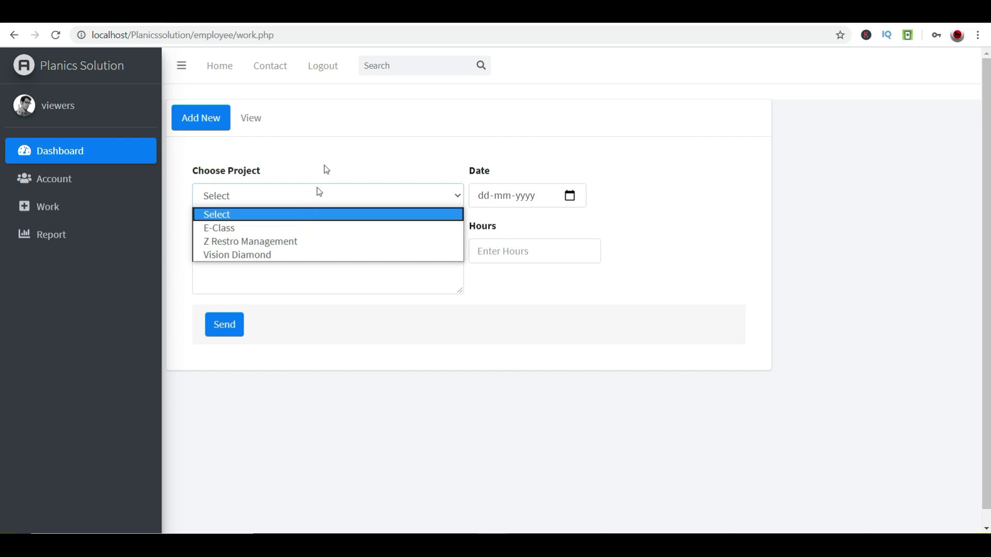
{"action": "left_click", "coordinate": [265, 255]}
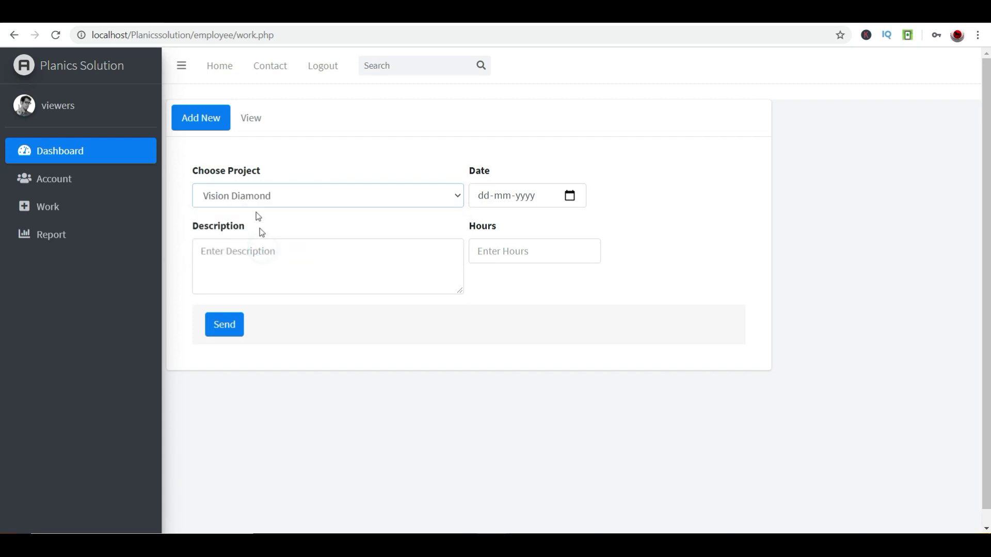
{"action": "left_click", "coordinate": [453, 202]}
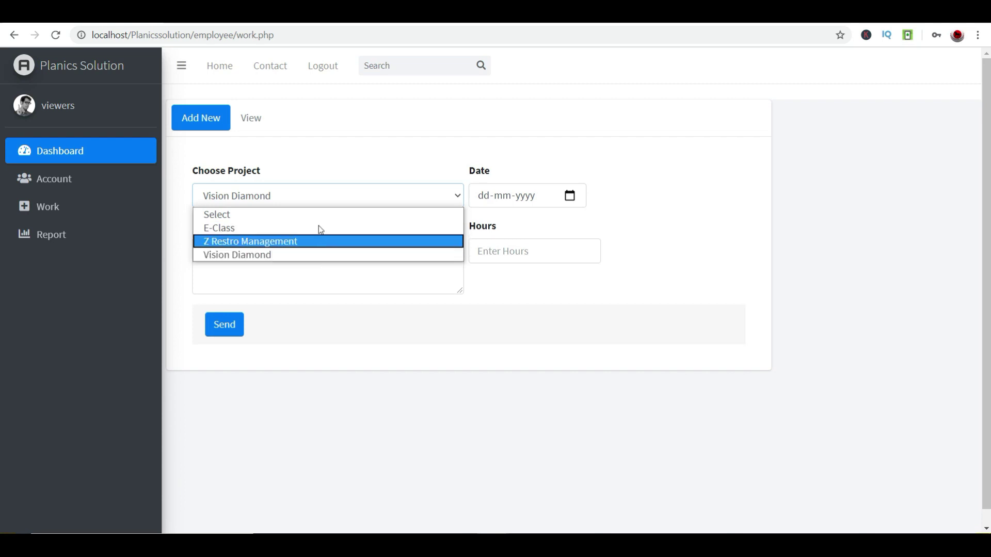
{"action": "left_click", "coordinate": [323, 66]}
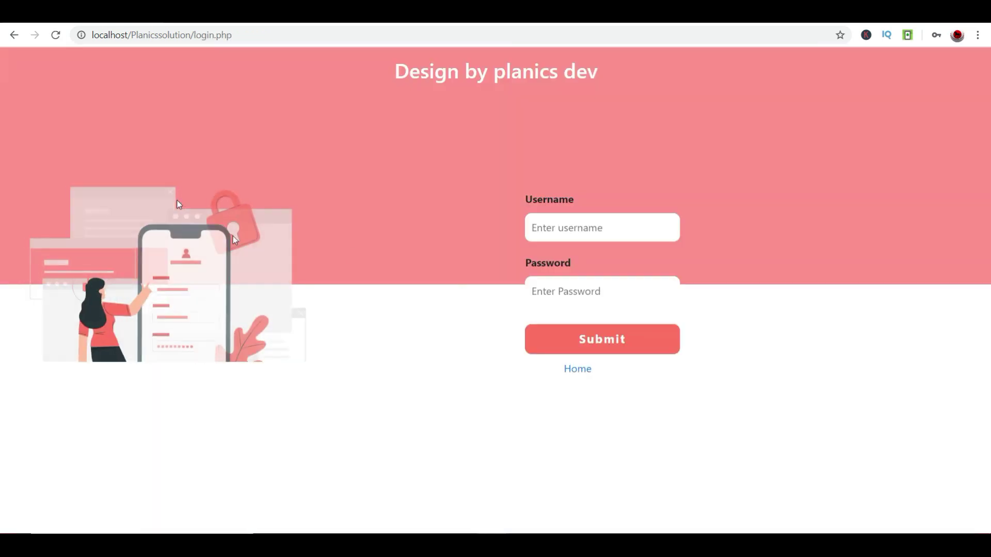
- Log back in with the saved admin username and its password
{"action": "left_click", "coordinate": [597, 218]}
{"action": "left_click", "coordinate": [574, 280]}
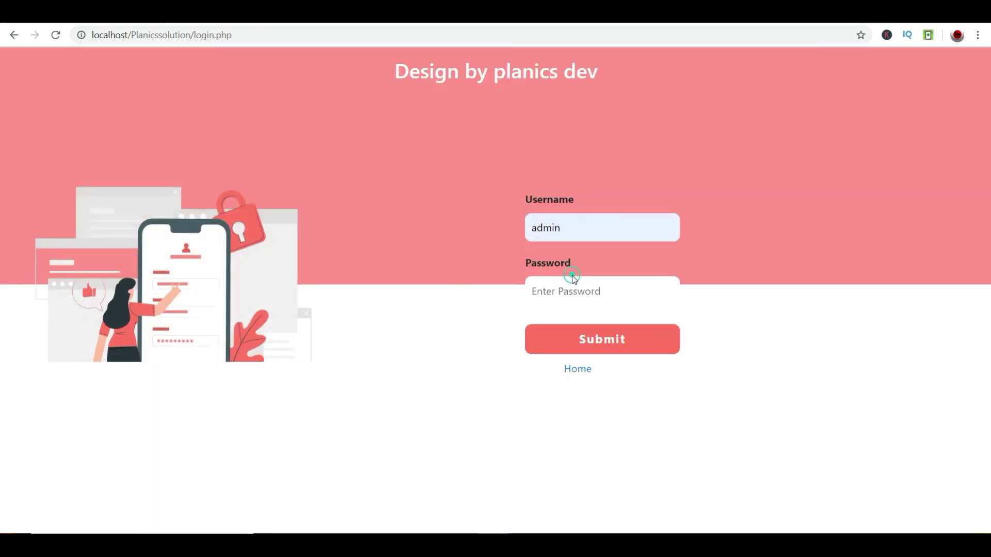
{"action": "left_click", "coordinate": [573, 284]}
{"action": "type", "text": "admin"}
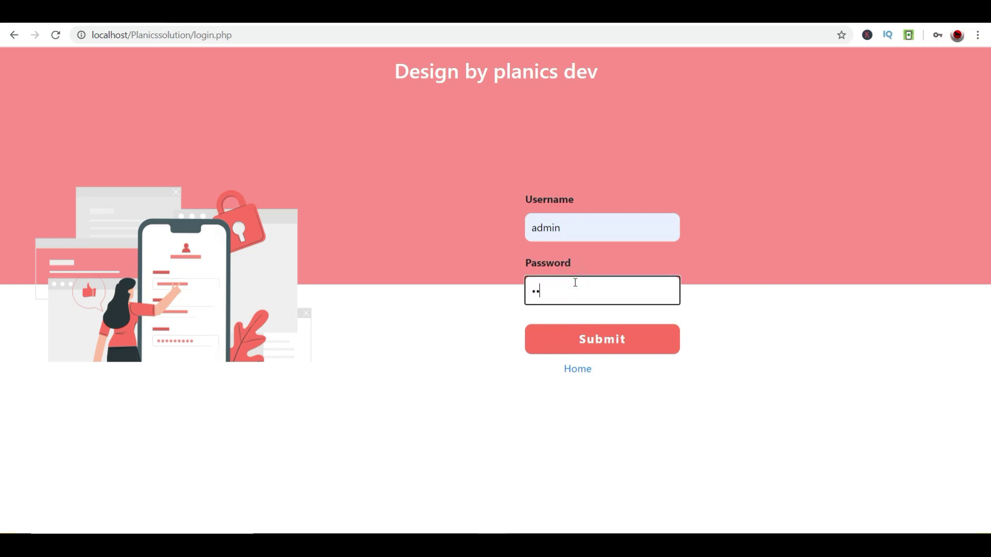
{"action": "key", "text": "Tab"}
{"action": "key", "text": "Return"}
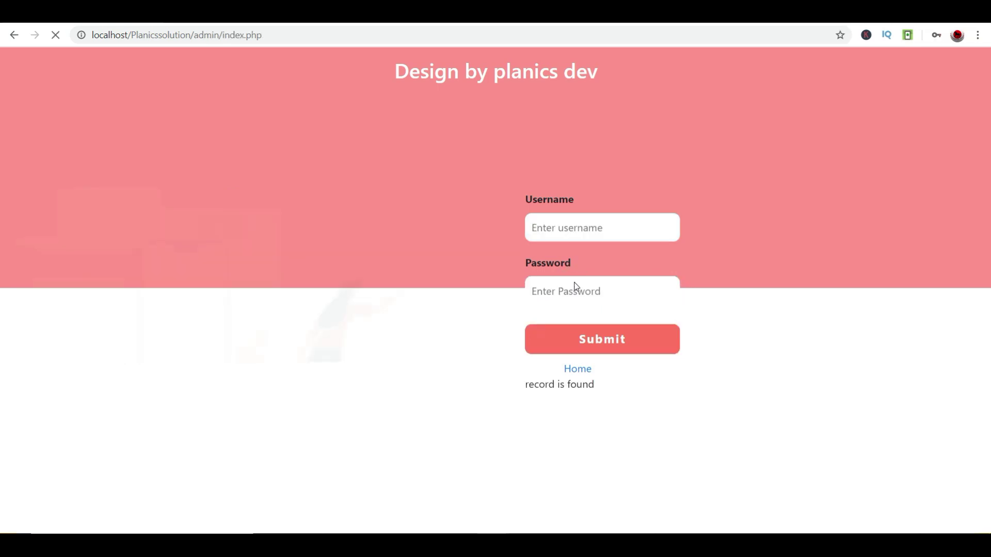
- Open Add New Project, then view the All Projects list
{"action": "left_click", "coordinate": [51, 195]}
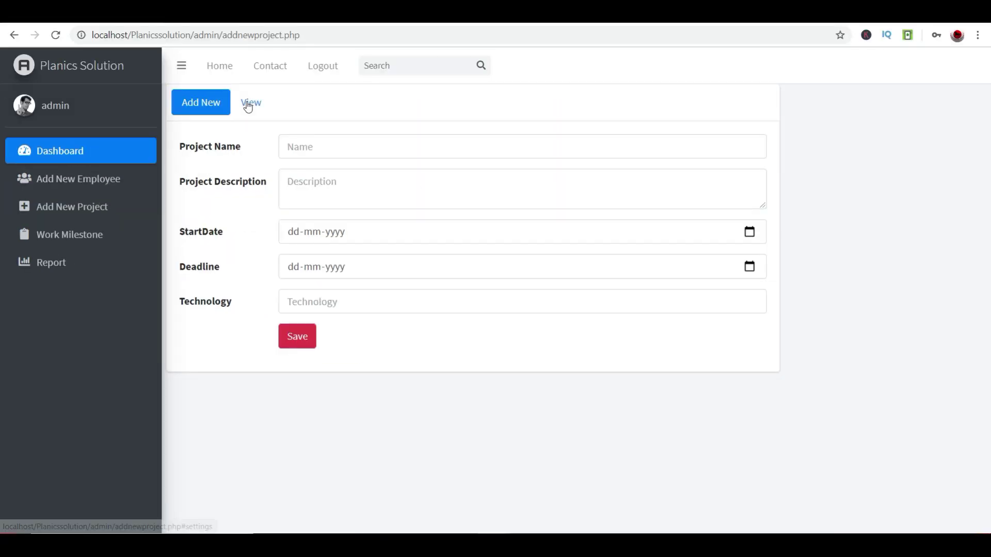
{"action": "left_click", "coordinate": [248, 102]}
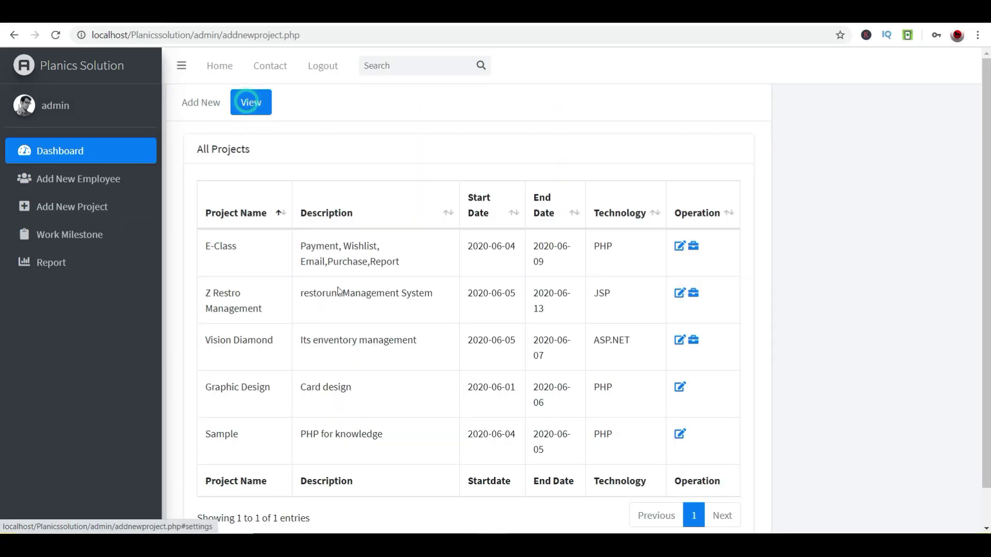
{"action": "scroll", "coordinate": [341, 310], "scroll_direction": "down", "scroll_amount": 1}
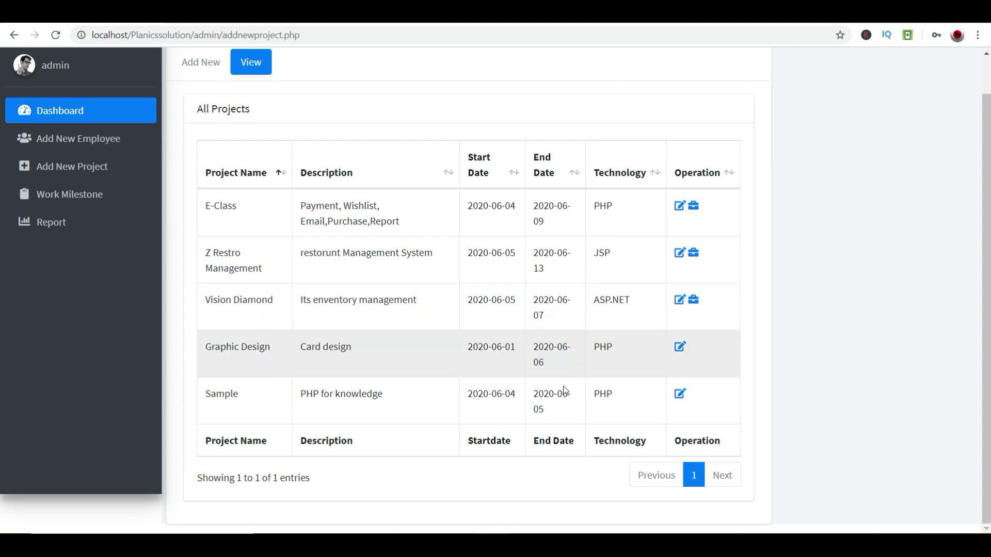
- Name the new project 'youtubechnel' in the project form
{"action": "left_click", "coordinate": [200, 62]}
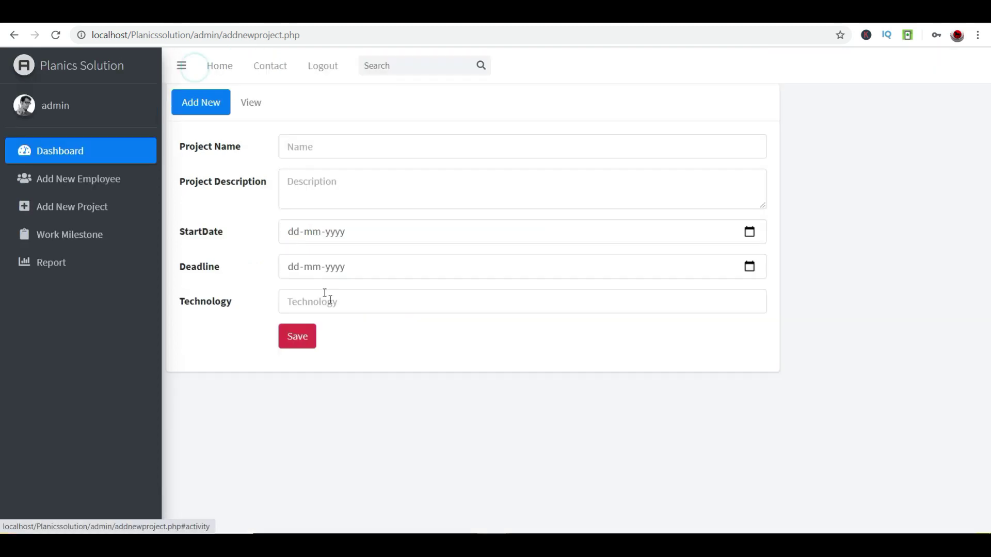
{"action": "left_click", "coordinate": [324, 151]}
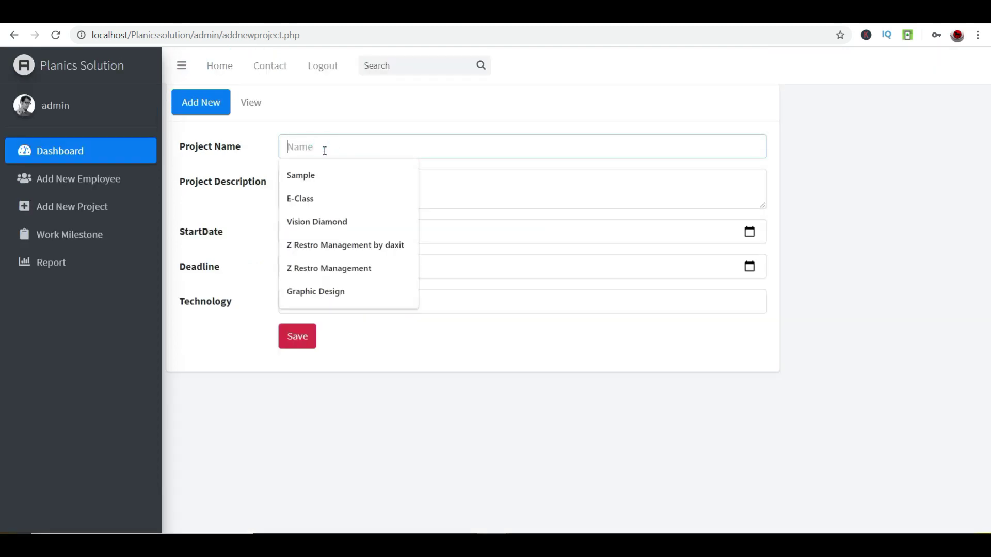
{"action": "type", "text": "youtubechnel"}
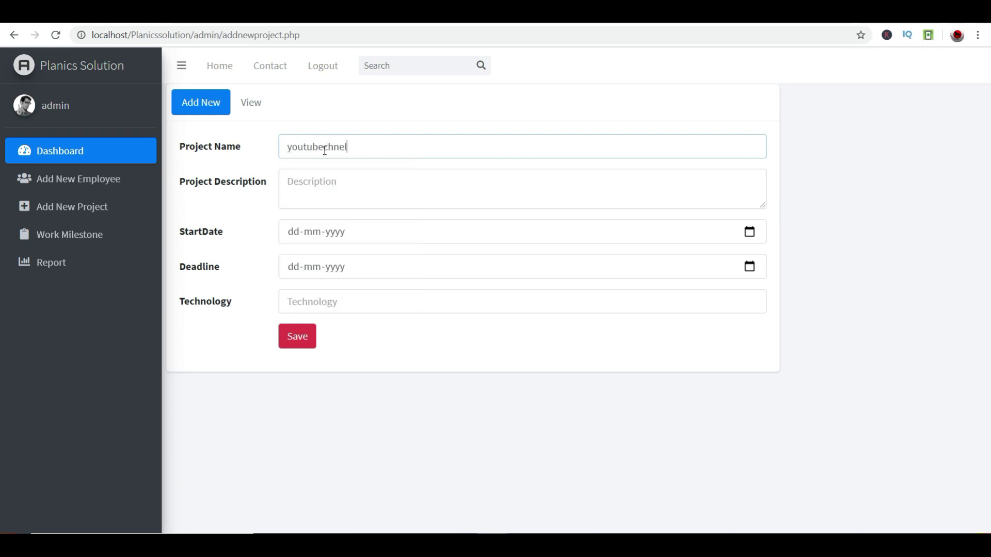
{"action": "key", "text": "Tab"}
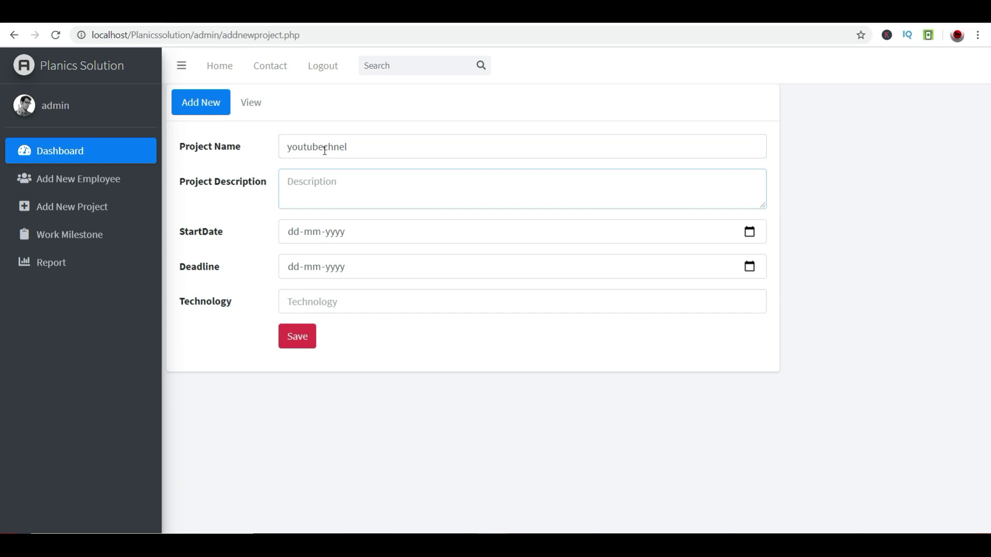
- Enter the project description 'for viewers', correcting the misspelled word
{"action": "type", "text": "for viewses"}
{"action": "key", "text": "Tab"}
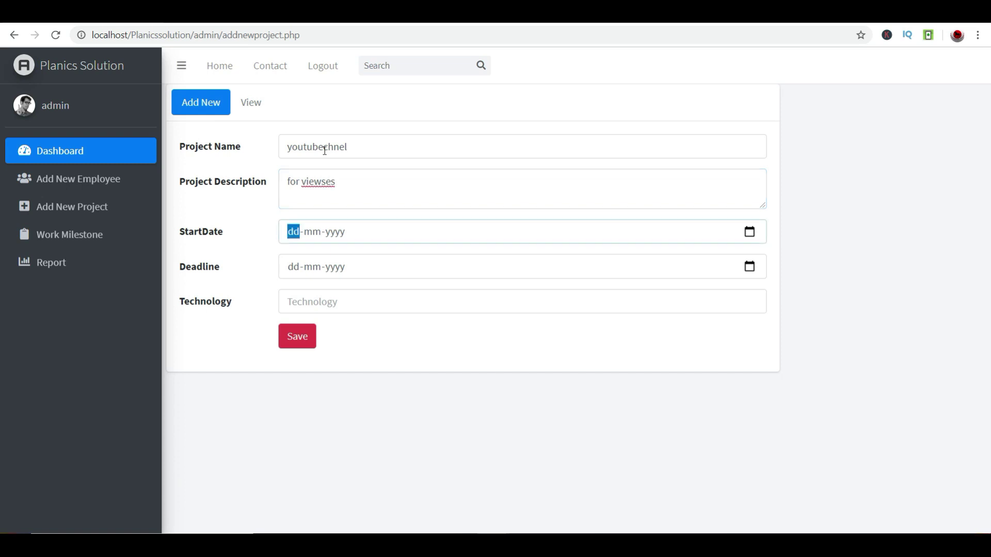
{"action": "left_click_drag", "start_coordinate": [407, 178], "coordinate": [301, 178]}
{"action": "left_click", "coordinate": [326, 178]}
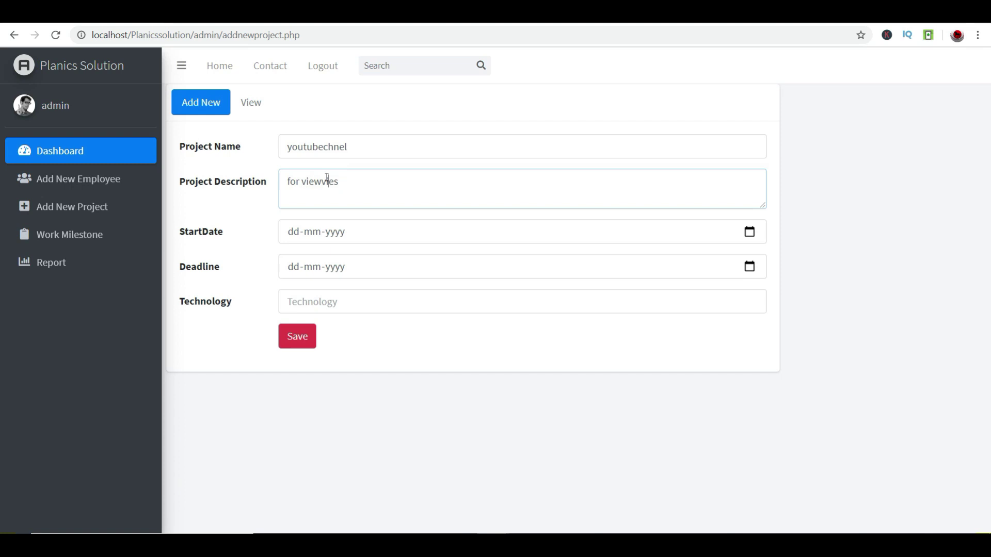
{"action": "key", "text": "BackSpace"}
{"action": "key", "text": "BackSpace"}
{"action": "key", "text": "BackSpace"}
{"action": "key", "text": "BackSpace"}
{"action": "key", "text": "BackSpace"}
{"action": "type", "text": "viewers"}
{"action": "left_click", "coordinate": [347, 238]}
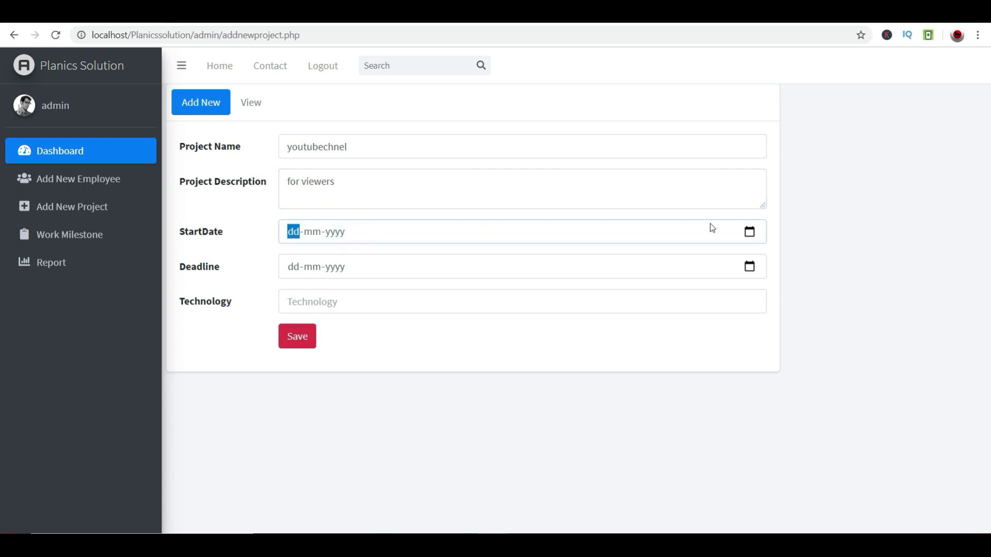
{"action": "left_click", "coordinate": [749, 233]}
- Set the project start date to 16-05-2020 using the calendar
{"action": "left_click", "coordinate": [382, 299]}
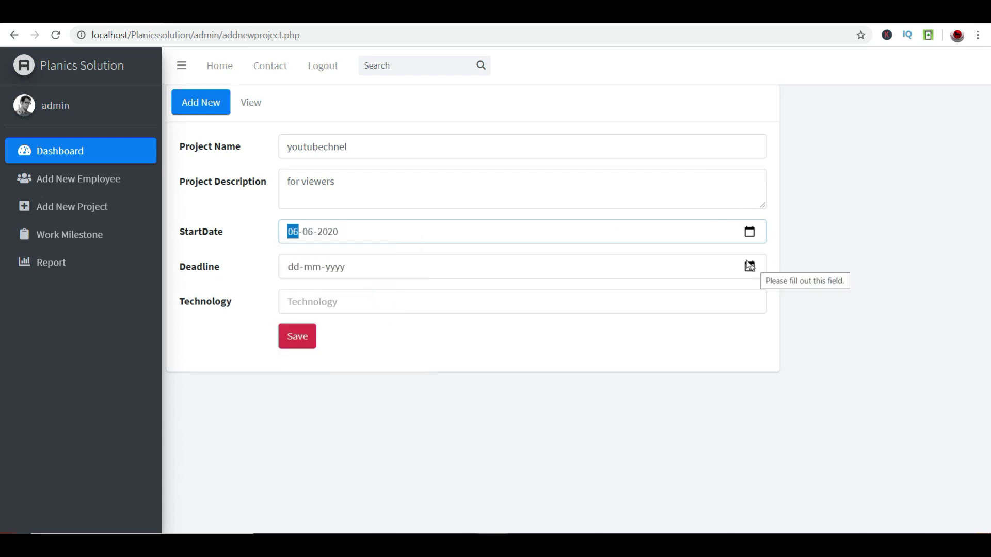
{"action": "left_click", "coordinate": [750, 232]}
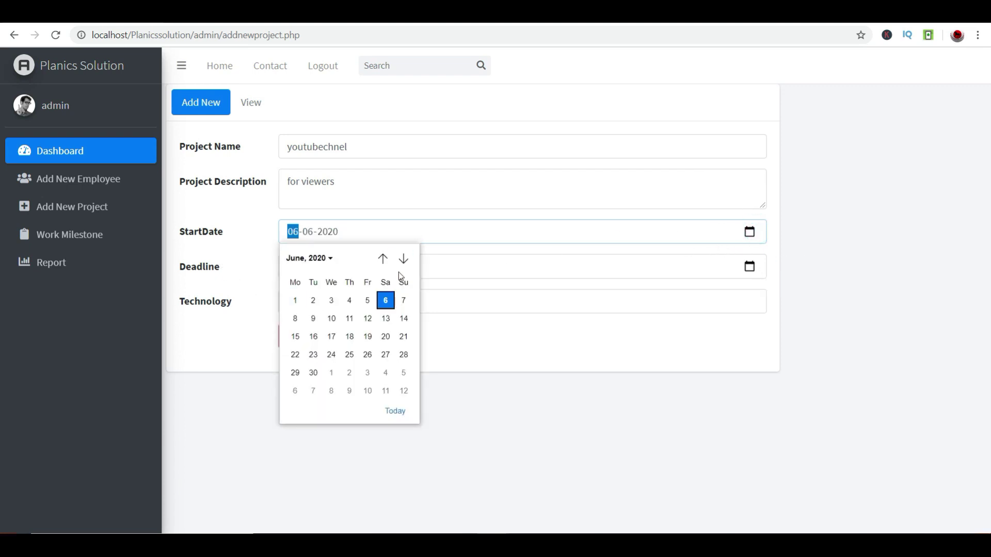
{"action": "left_click", "coordinate": [382, 258]}
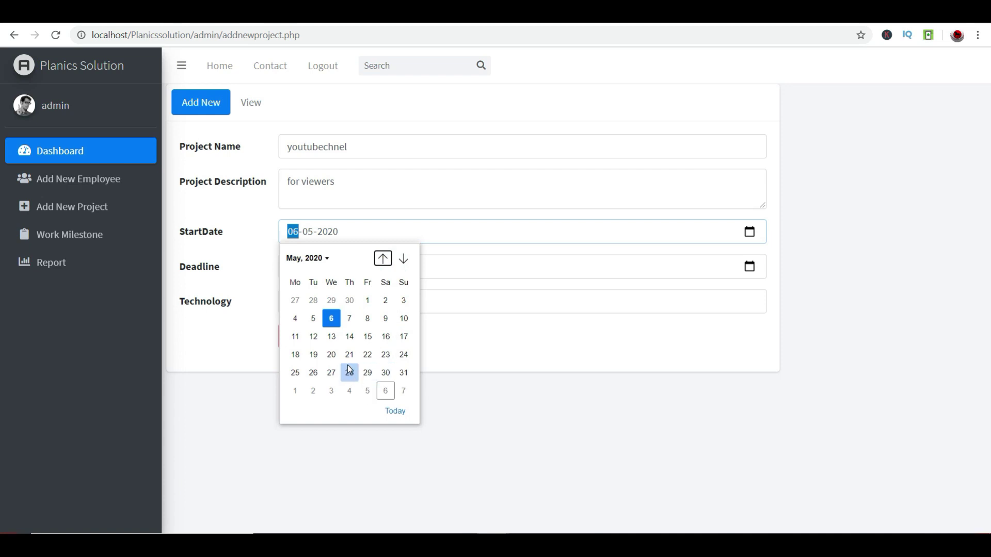
{"action": "left_click", "coordinate": [386, 338]}
- Pick 27 September as the project deadline date
{"action": "left_click", "coordinate": [749, 267]}
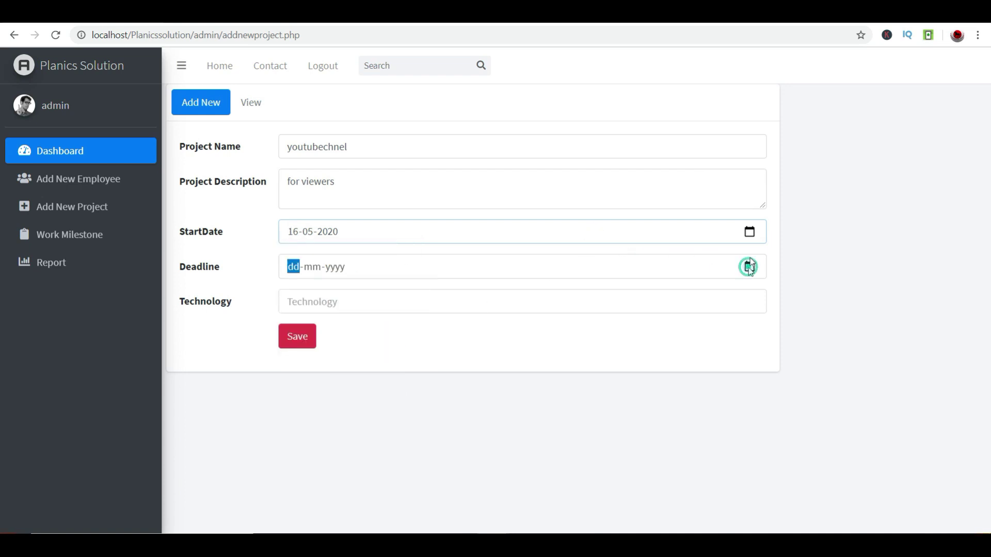
{"action": "left_click", "coordinate": [403, 293]}
{"action": "left_click", "coordinate": [403, 293]}
{"action": "left_click", "coordinate": [403, 293]}
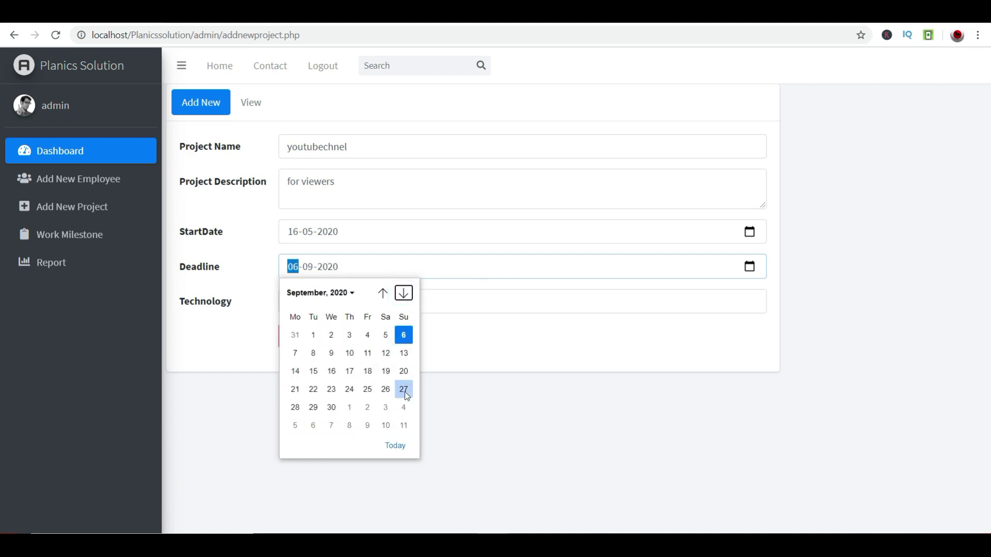
{"action": "left_click", "coordinate": [404, 391]}
{"action": "left_click", "coordinate": [521, 299]}
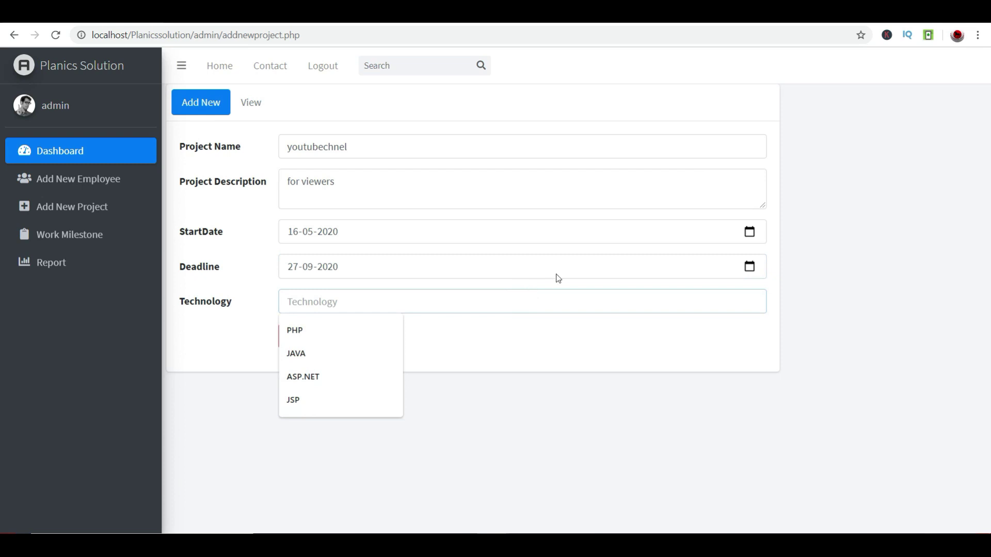
{"action": "left_click", "coordinate": [617, 297]}
- Open the deadline calendar's year and month list to look for 2025
{"action": "left_click", "coordinate": [749, 266]}
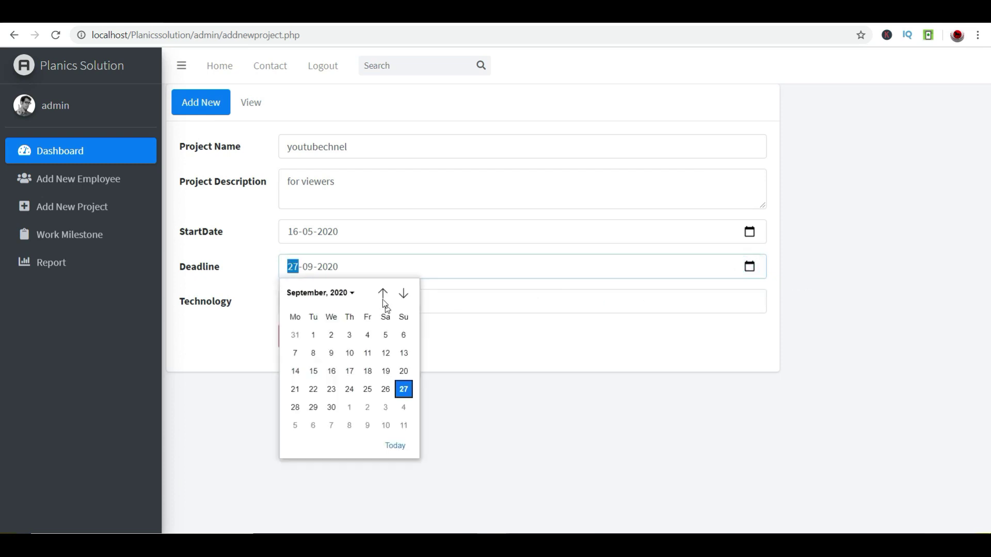
{"action": "left_click", "coordinate": [338, 266]}
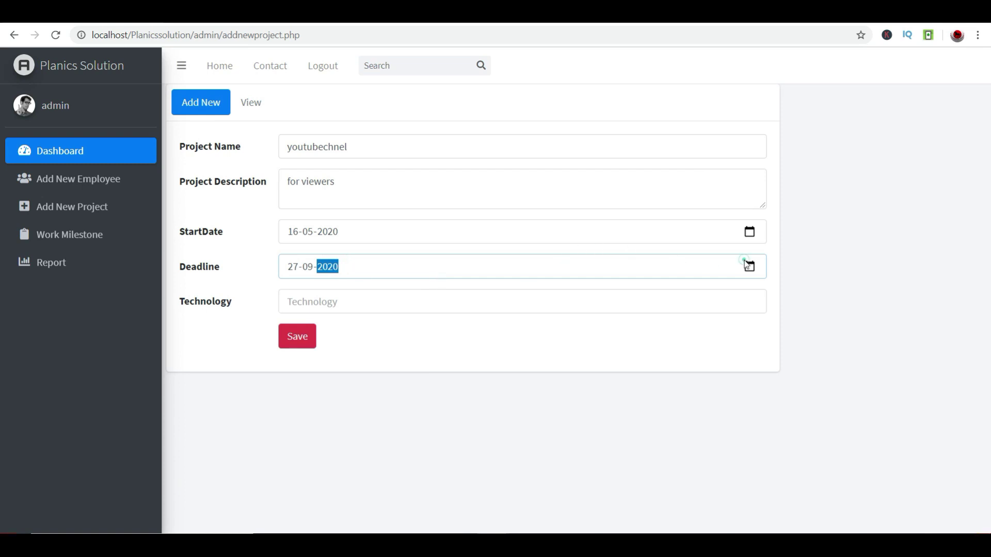
{"action": "left_click", "coordinate": [746, 264]}
{"action": "left_click", "coordinate": [344, 293]}
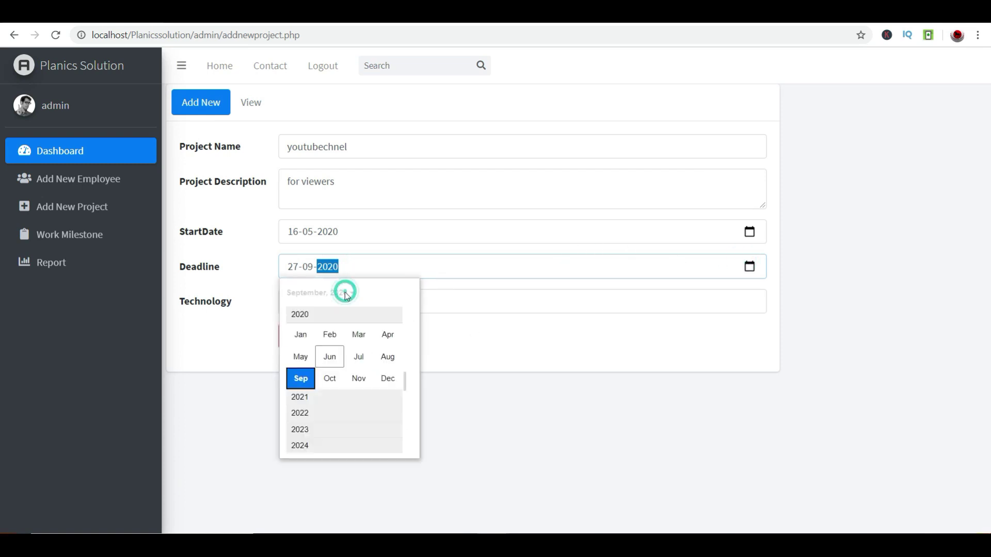
{"action": "scroll", "coordinate": [309, 427], "scroll_direction": "down", "scroll_amount": 5}
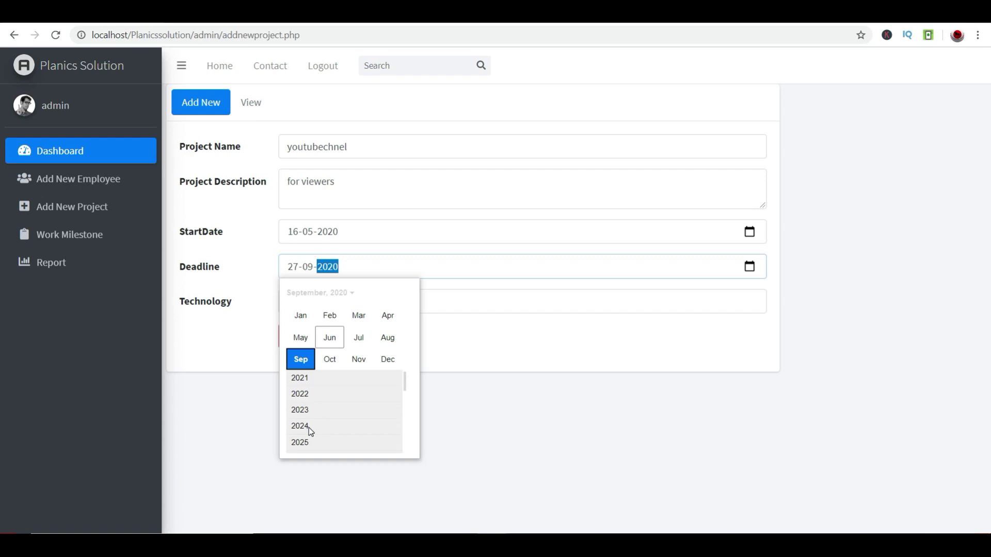
{"action": "left_click", "coordinate": [506, 278]}
- Browse the year list again and select the deadline year to change it to 2025
{"action": "left_click", "coordinate": [751, 267]}
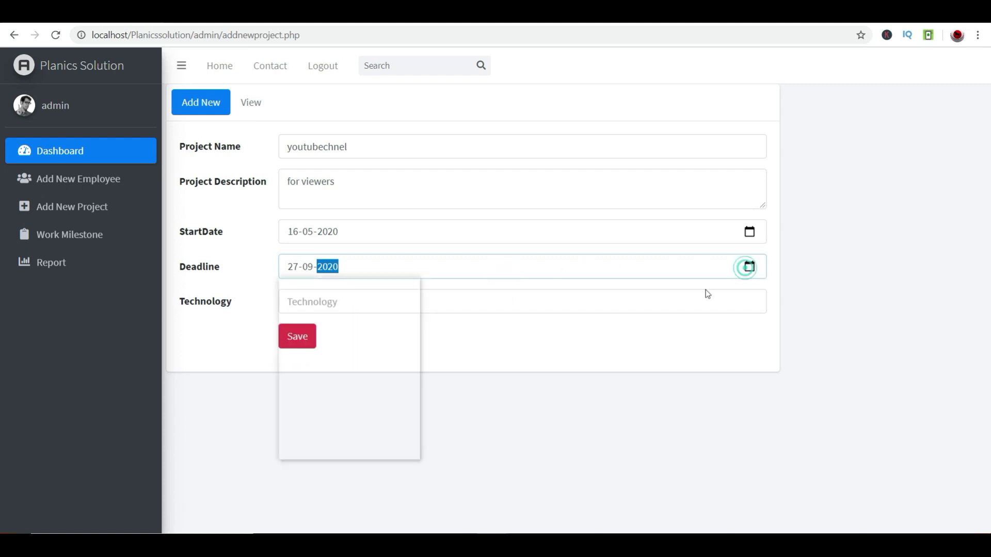
{"action": "left_click", "coordinate": [341, 294]}
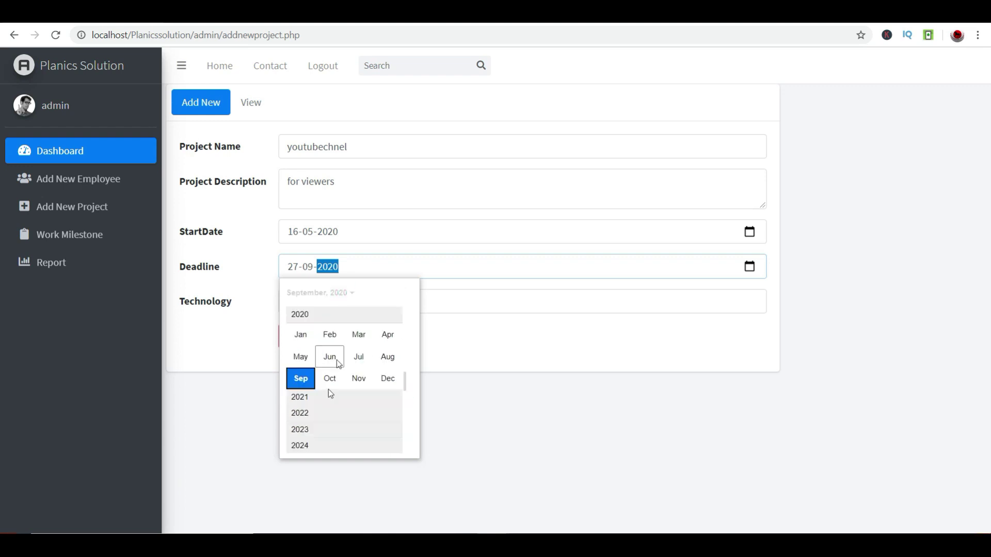
{"action": "left_click", "coordinate": [301, 432]}
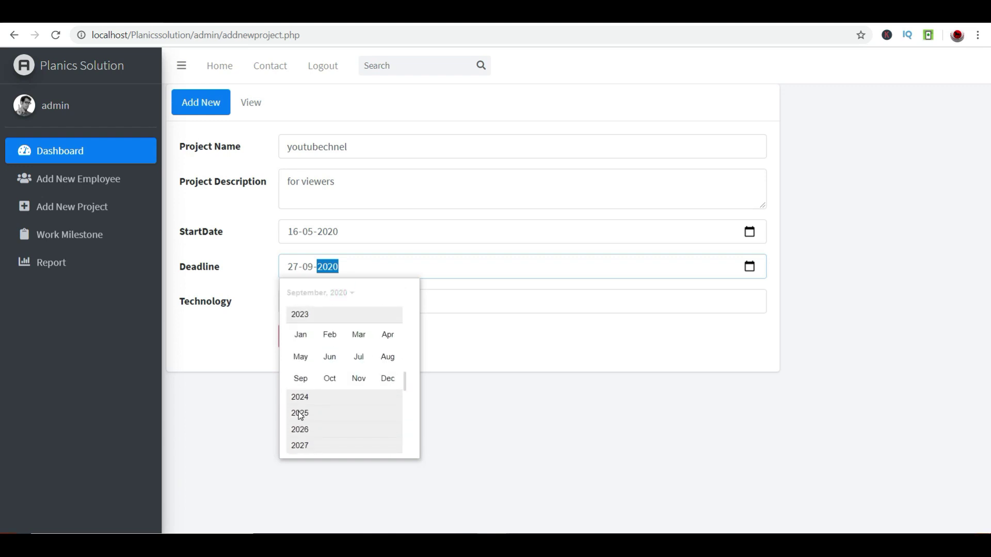
{"action": "left_click", "coordinate": [300, 429]}
{"action": "scroll", "coordinate": [302, 415], "scroll_direction": "down", "scroll_amount": 1}
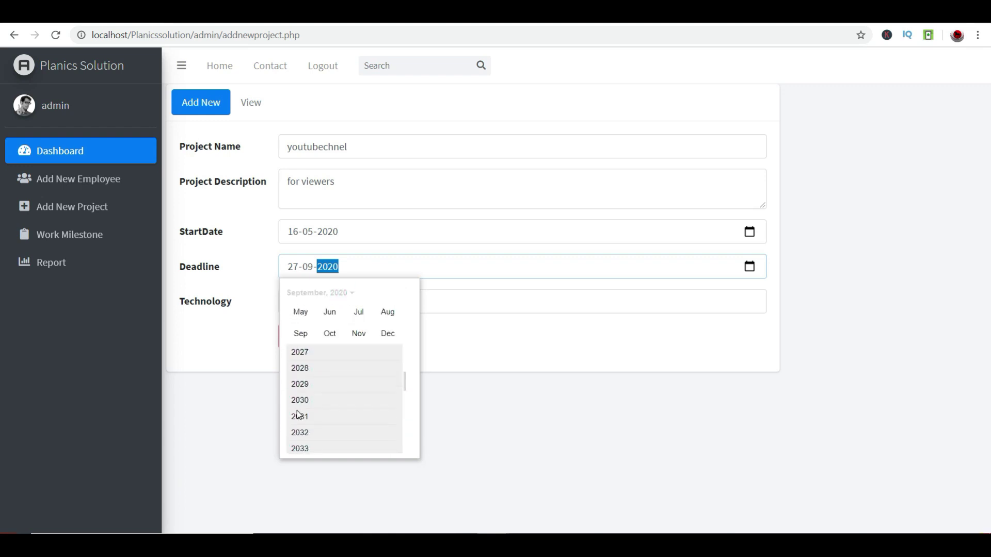
{"action": "scroll", "coordinate": [301, 412], "scroll_direction": "down", "scroll_amount": 1}
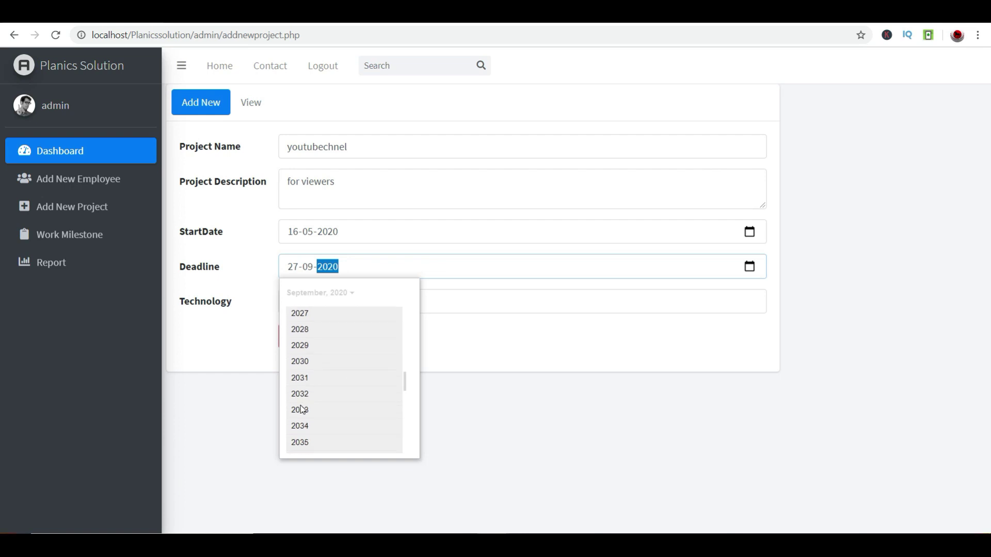
{"action": "left_click", "coordinate": [359, 266]}
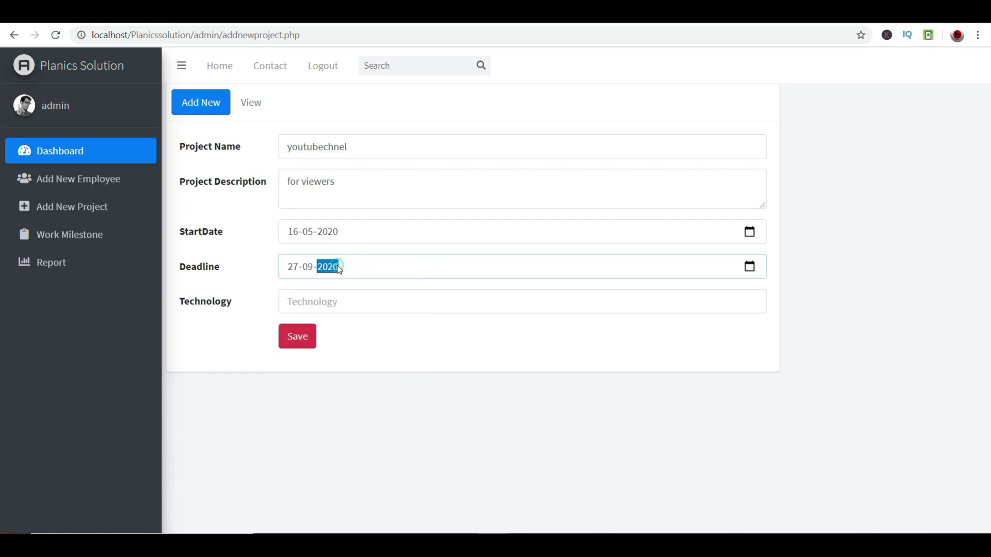
{"action": "left_click", "coordinate": [288, 301]}
{"action": "left_click", "coordinate": [337, 266]}
- Choose PHP as the technology and save the youtubechnel project
{"action": "left_click", "coordinate": [335, 297]}
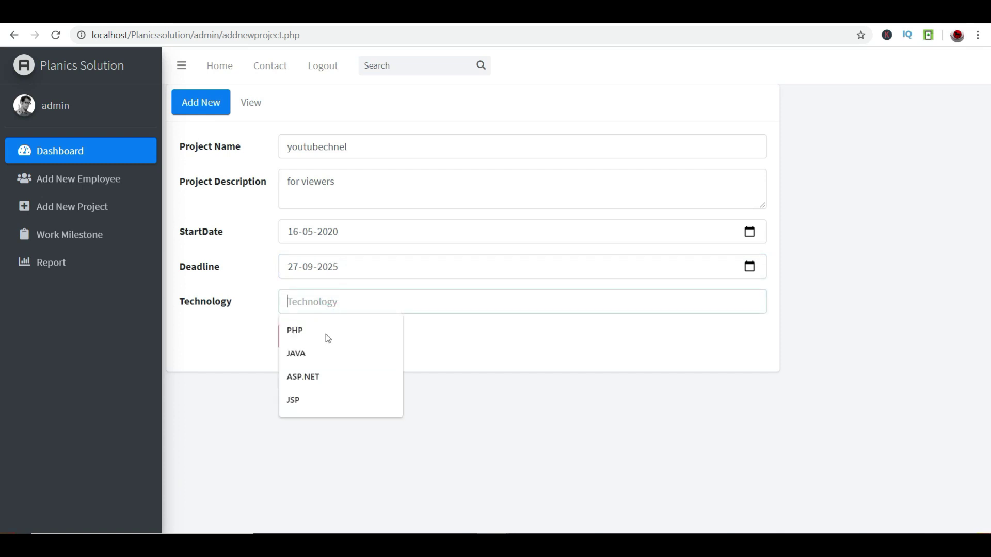
{"action": "left_click", "coordinate": [313, 334]}
{"action": "left_click", "coordinate": [431, 327]}
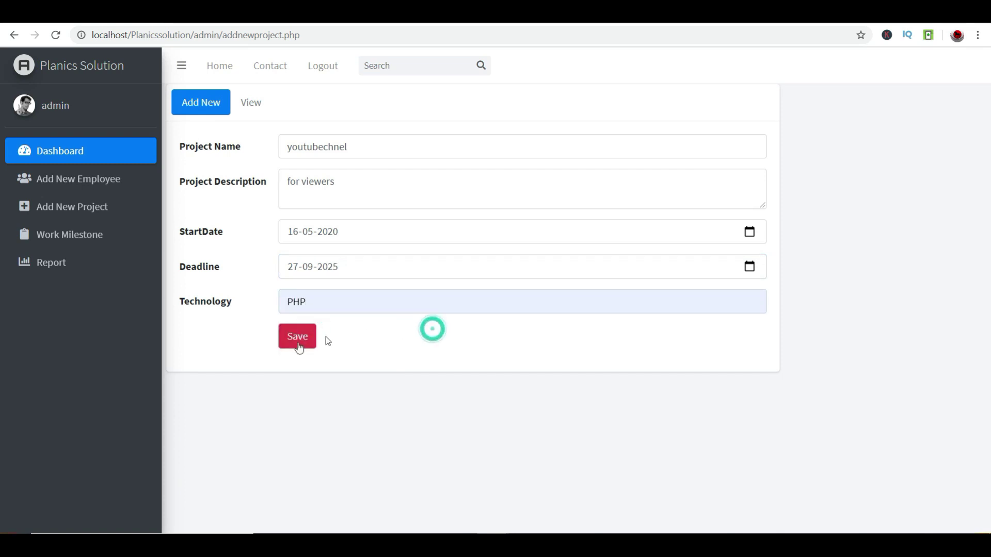
{"action": "left_click", "coordinate": [310, 338]}
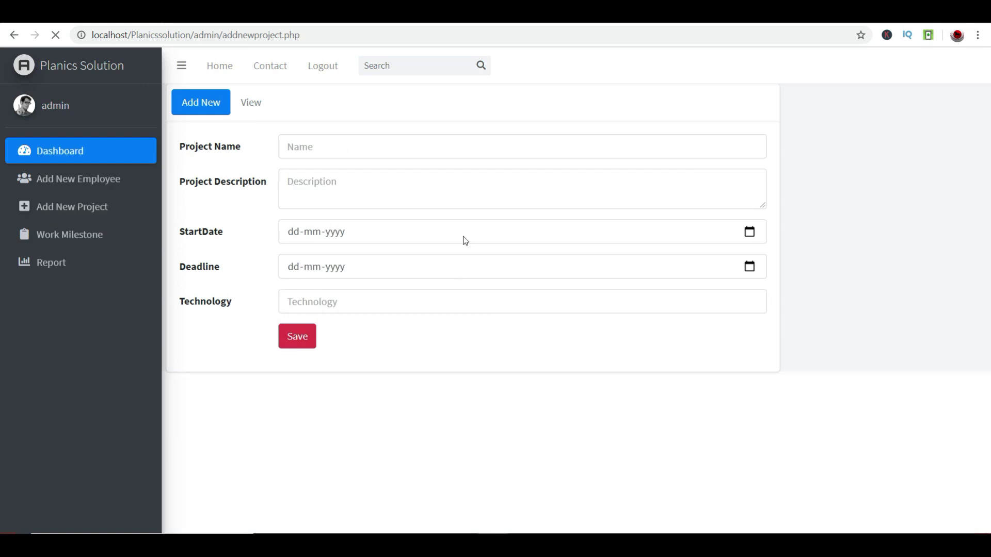
- Show All Projects and highlight the youtubechnel row, dated 2020-05-16 to 2025-09-27
{"action": "left_click", "coordinate": [251, 102]}
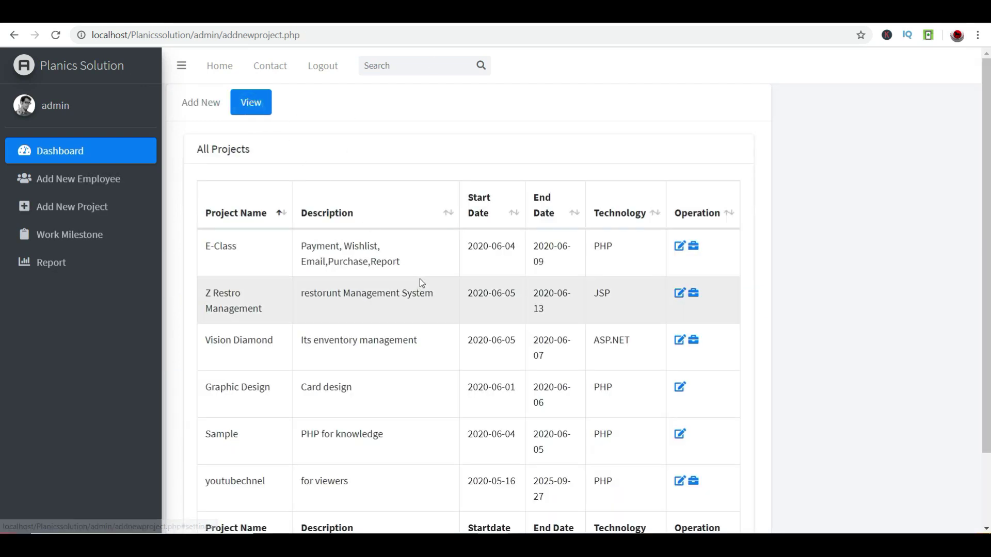
{"action": "scroll", "coordinate": [420, 288], "scroll_direction": "down", "scroll_amount": 2}
{"action": "left_click_drag", "start_coordinate": [201, 400], "coordinate": [688, 396]}
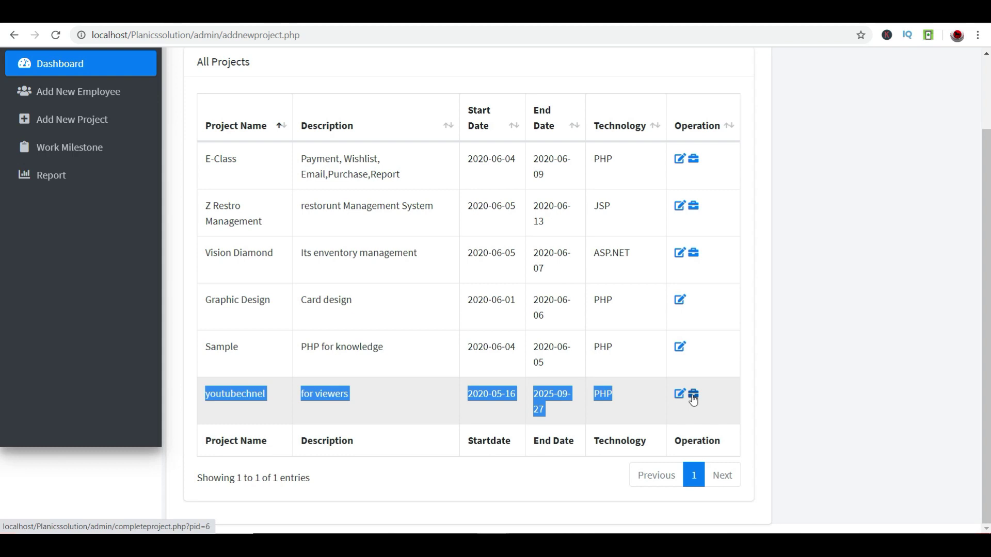
- Change the youtubechnel description to 'for viewers please subscribe our channel' and confirm the update
{"action": "left_click", "coordinate": [675, 396]}
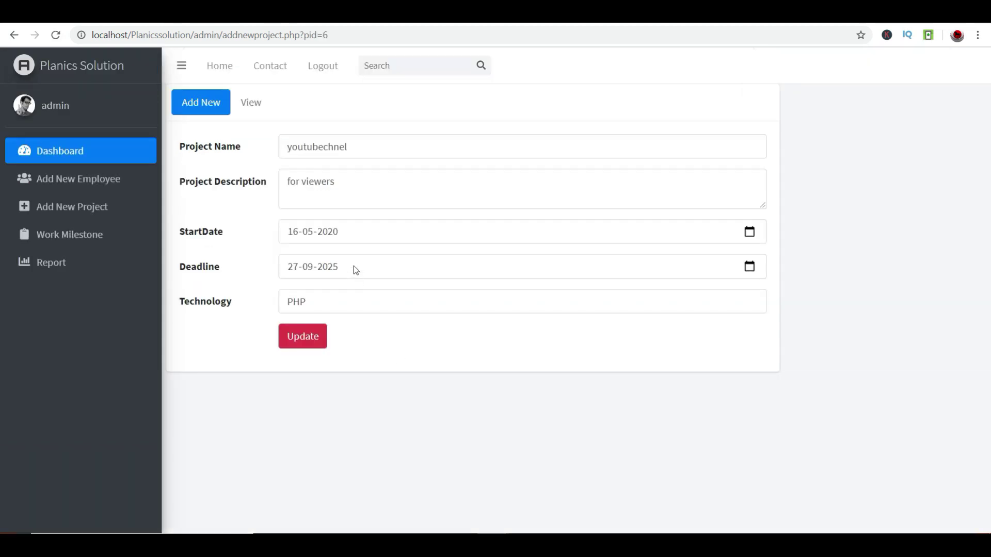
{"action": "left_click", "coordinate": [368, 182]}
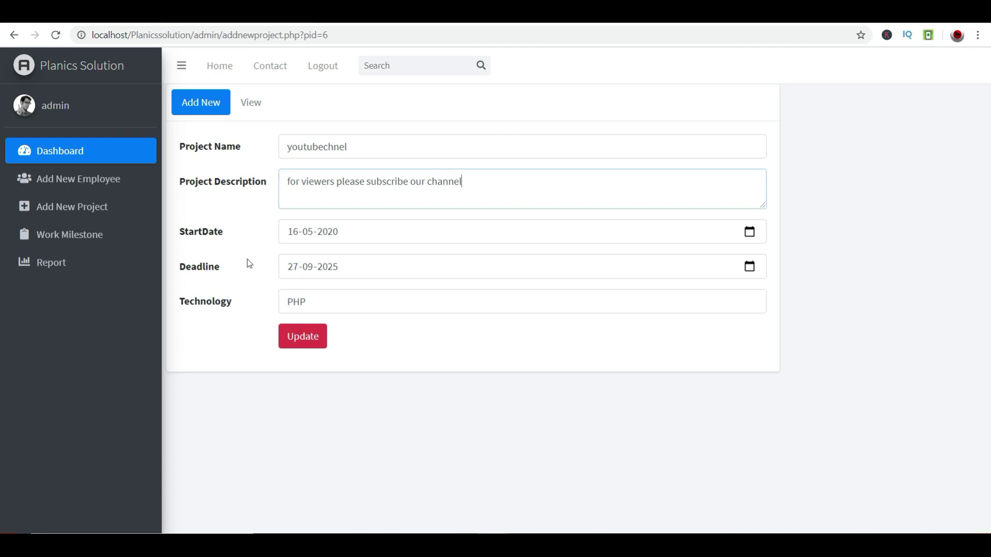
{"action": "left_click", "coordinate": [306, 336]}
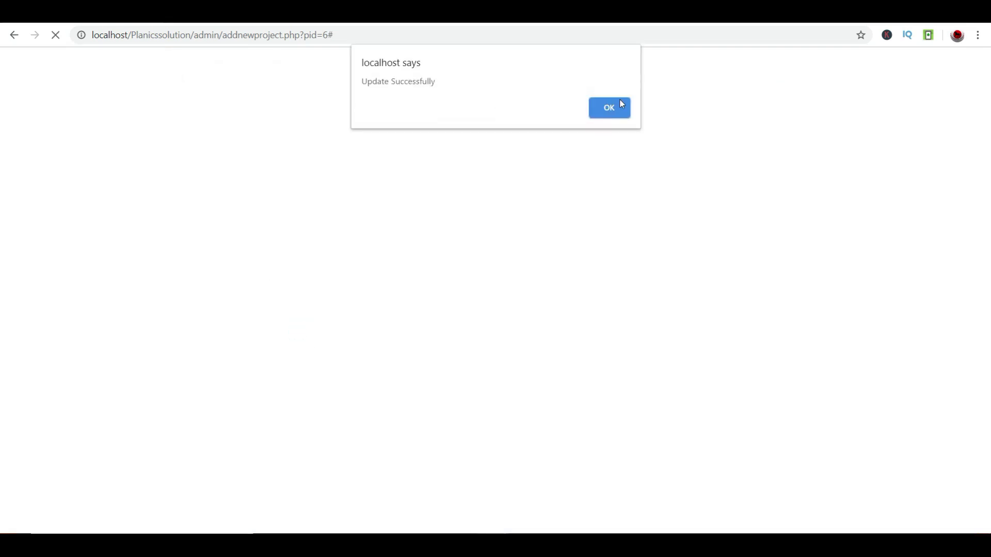
{"action": "left_click", "coordinate": [618, 107]}
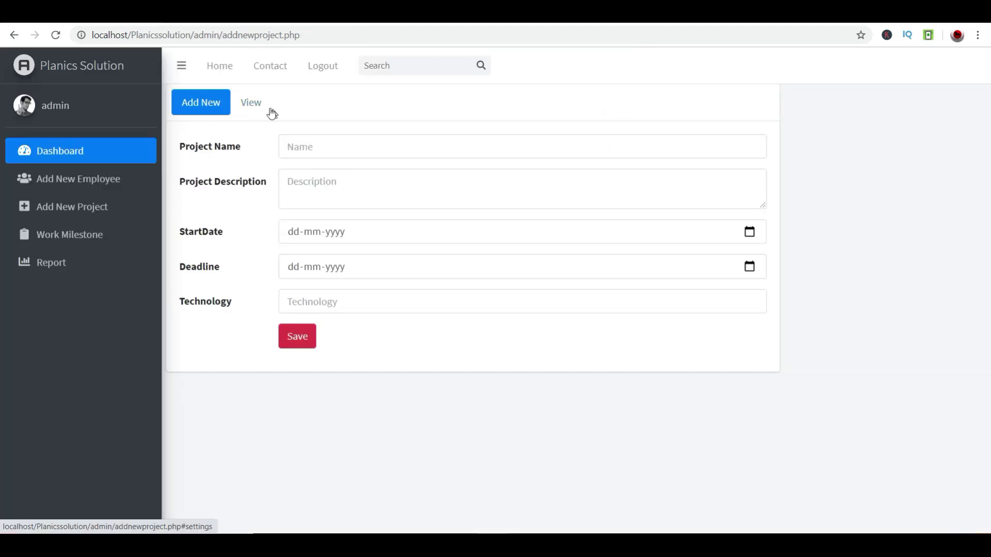
- Check the updated description in the project list, then sign out of admin
{"action": "left_click", "coordinate": [253, 106]}
{"action": "scroll", "coordinate": [479, 325], "scroll_direction": "down", "scroll_amount": 3}
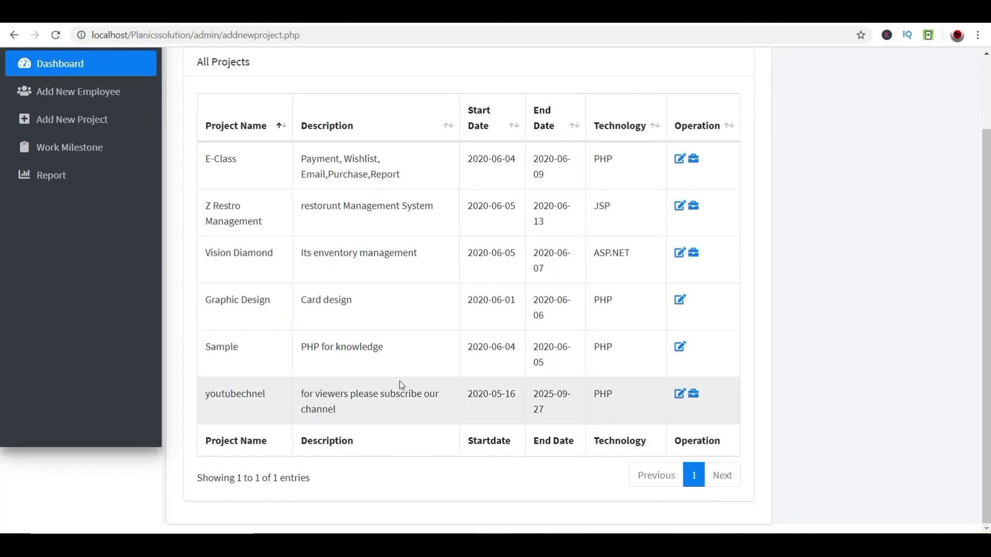
{"action": "left_click_drag", "start_coordinate": [383, 397], "coordinate": [390, 413]}
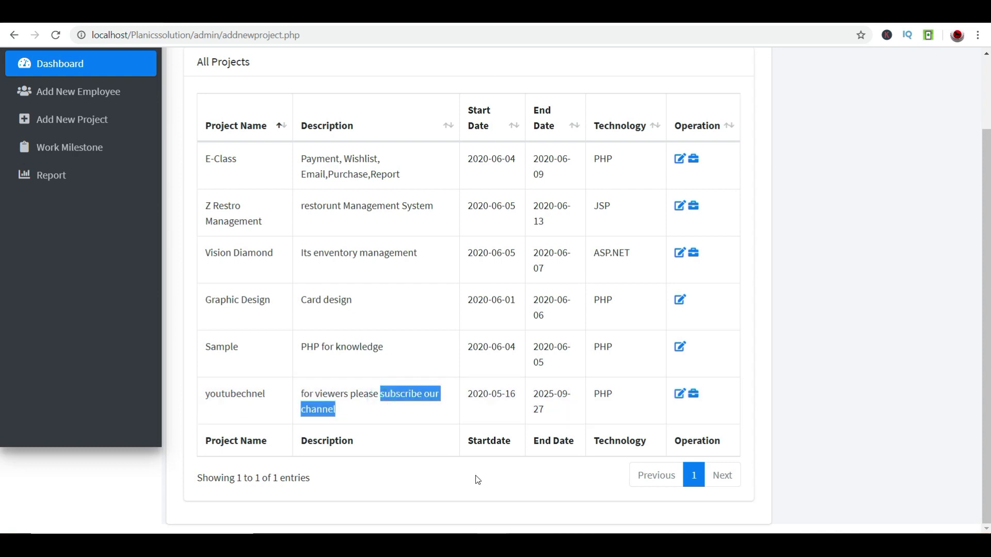
{"action": "scroll", "coordinate": [377, 369], "scroll_direction": "up", "scroll_amount": 2}
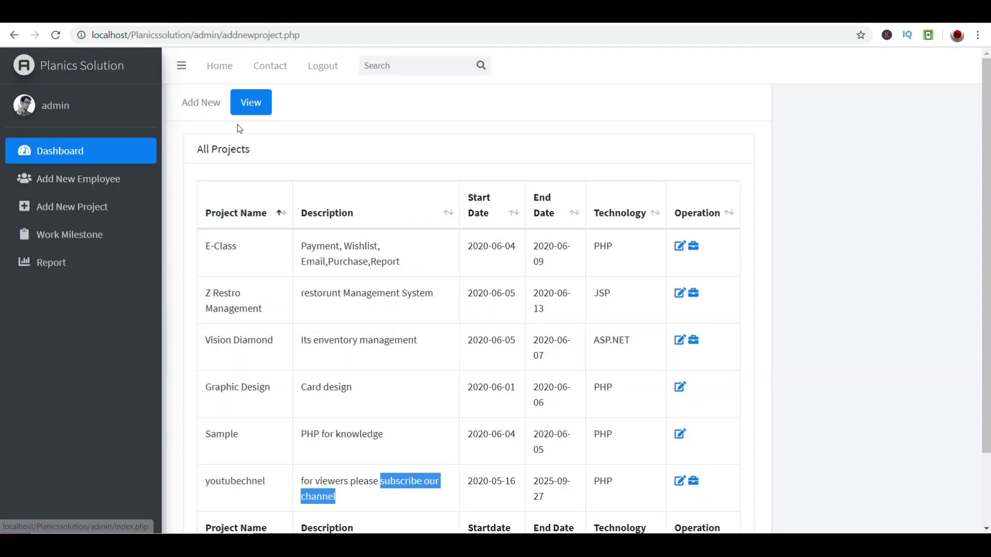
{"action": "left_click_drag", "start_coordinate": [216, 481], "coordinate": [262, 486]}
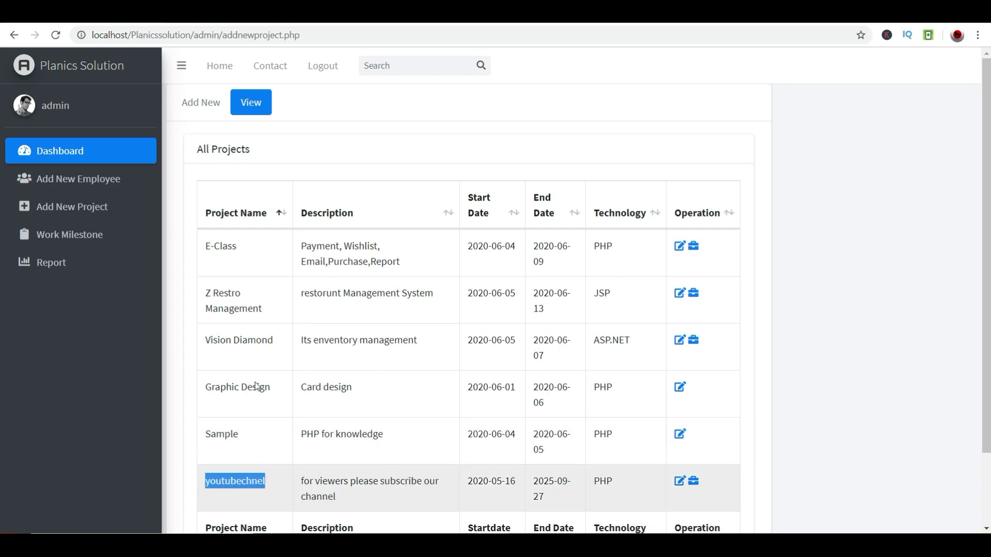
{"action": "left_click", "coordinate": [325, 68]}
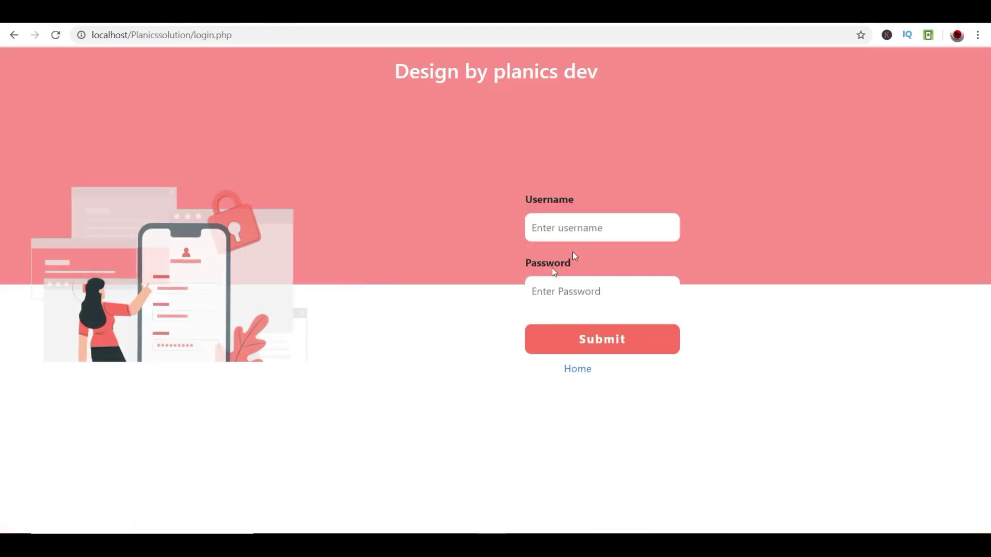
- Log in with the employee's saved username and password
{"action": "left_click", "coordinate": [575, 224]}
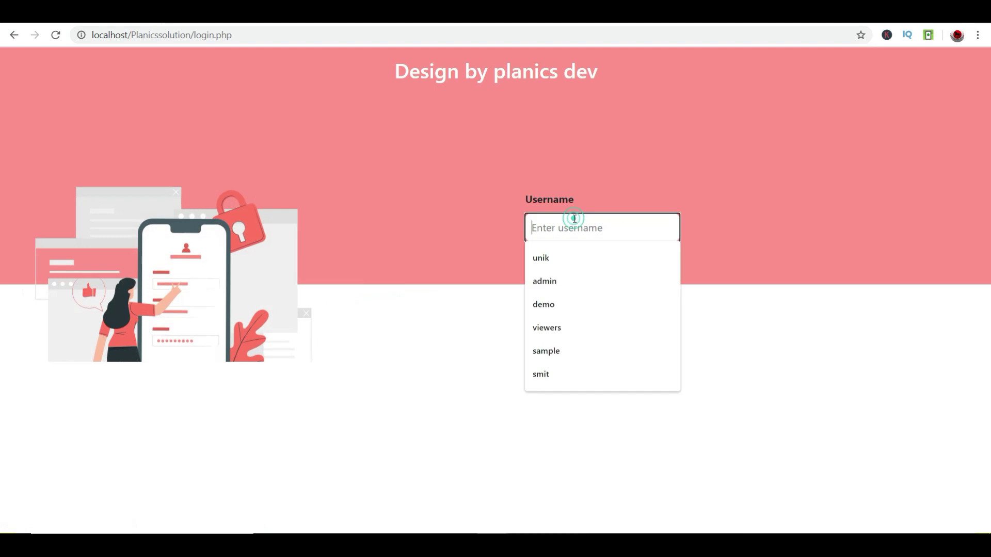
{"action": "left_click", "coordinate": [572, 329]}
{"action": "left_click", "coordinate": [553, 281]}
{"action": "type", "text": "12"}
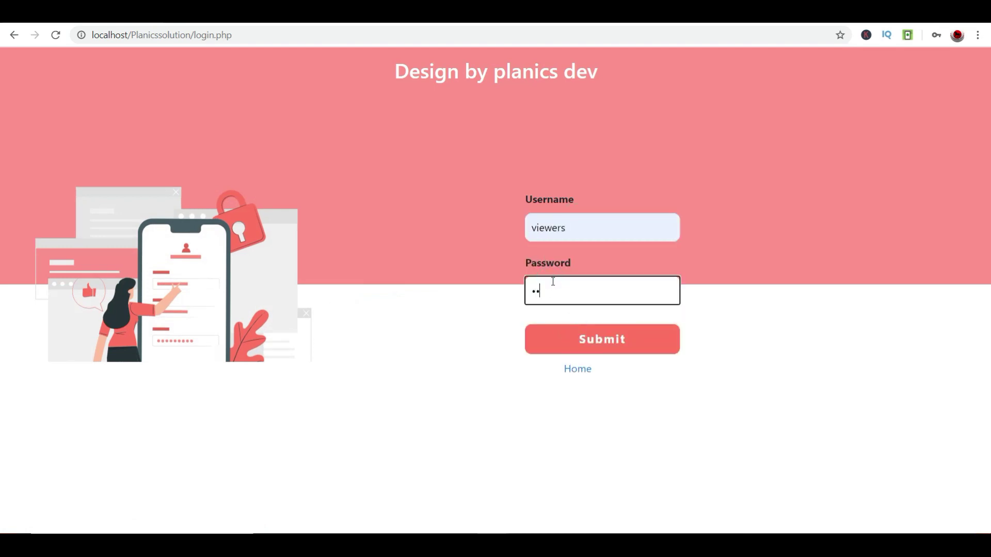
{"action": "left_click", "coordinate": [568, 337]}
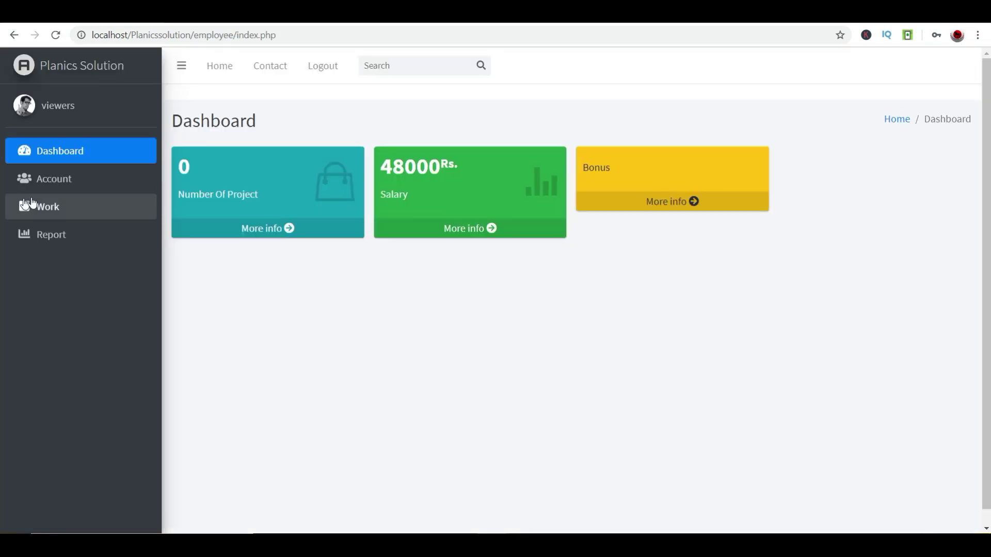
- Start a work entry for youtubechnel dated 06-06-2020
{"action": "left_click", "coordinate": [51, 179]}
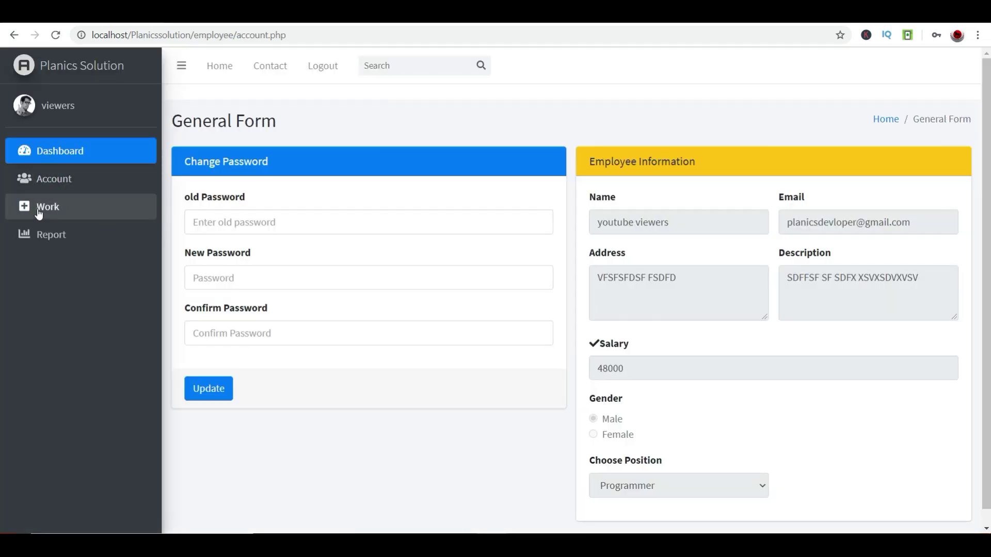
{"action": "left_click", "coordinate": [46, 207]}
{"action": "left_click", "coordinate": [244, 196]}
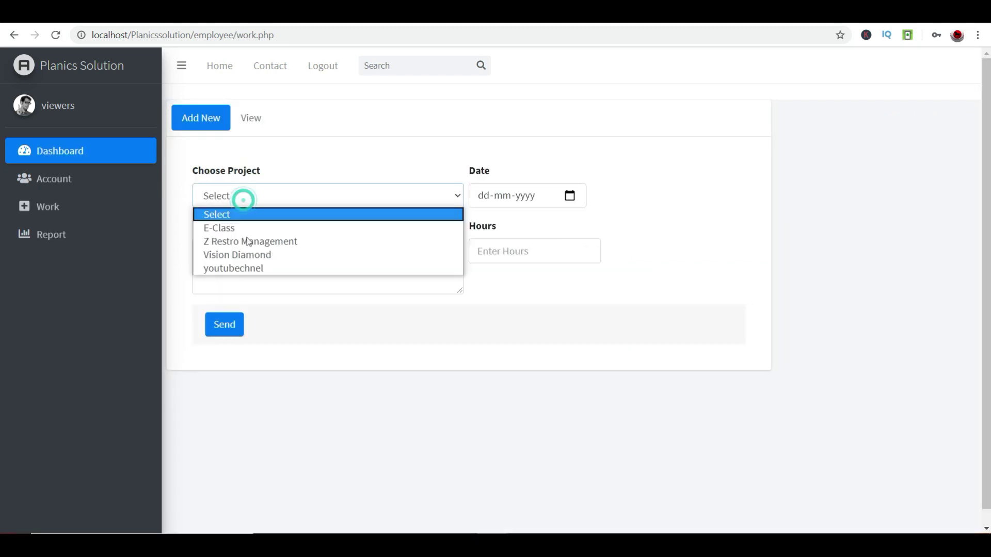
{"action": "left_click", "coordinate": [231, 269]}
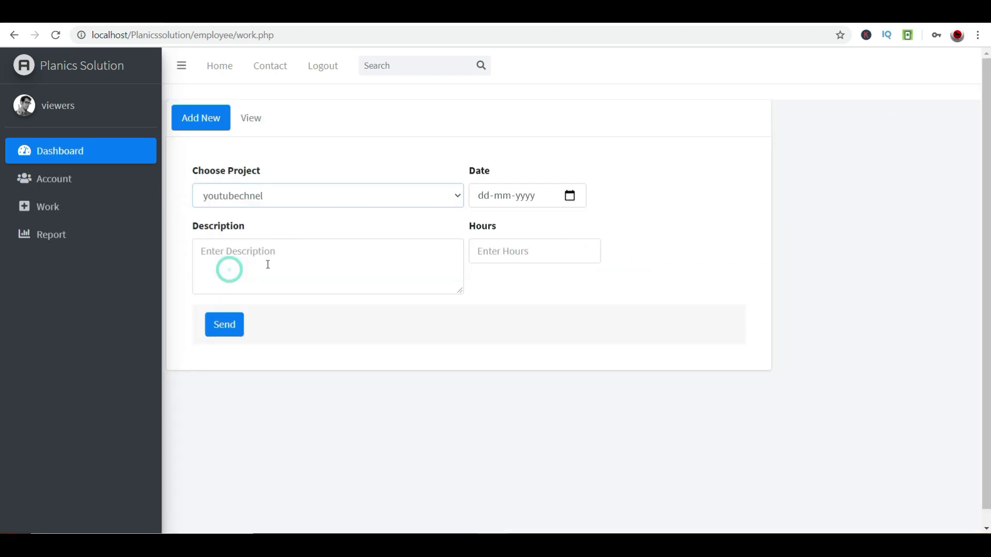
{"action": "left_click", "coordinate": [571, 198]}
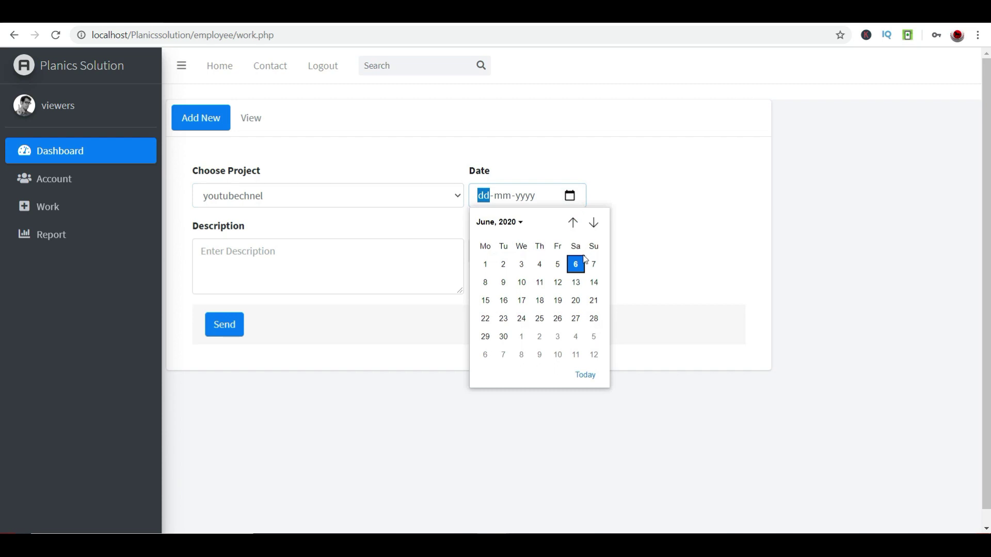
{"action": "left_click", "coordinate": [575, 264]}
- Describe it 'Editing This video' with 2 hours and send the entry
{"action": "left_click", "coordinate": [321, 264]}
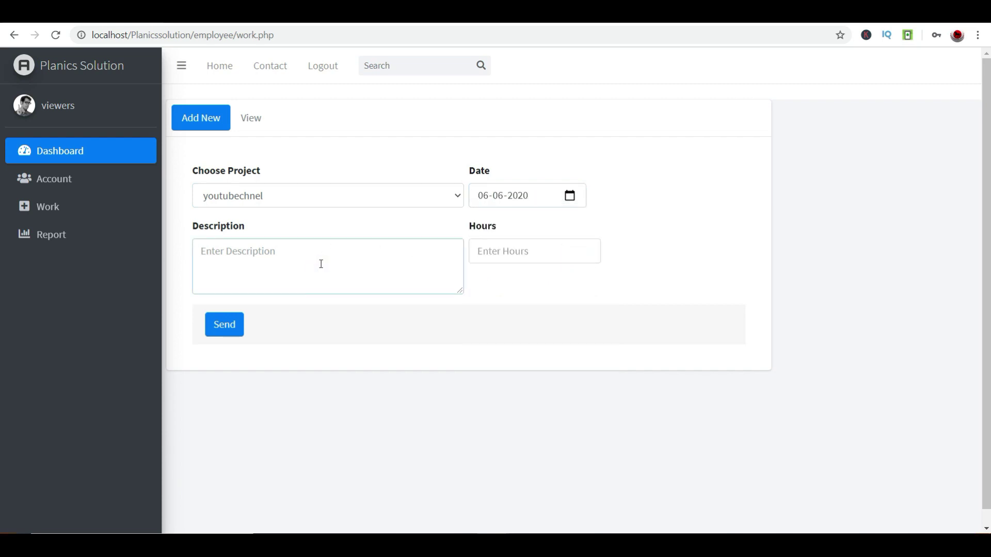
{"action": "type", "text": "Editing This video"}
{"action": "key", "text": "Tab"}
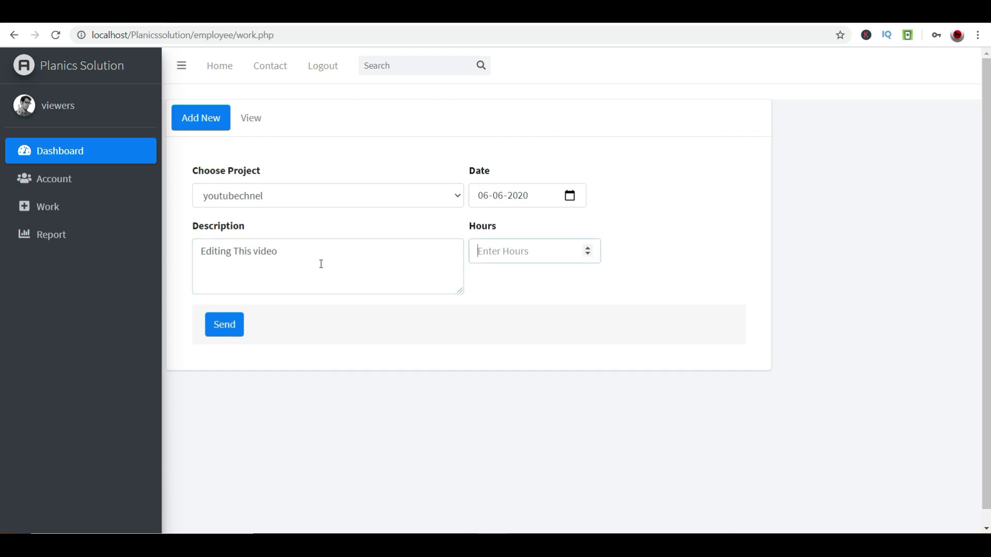
{"action": "type", "text": "5"}
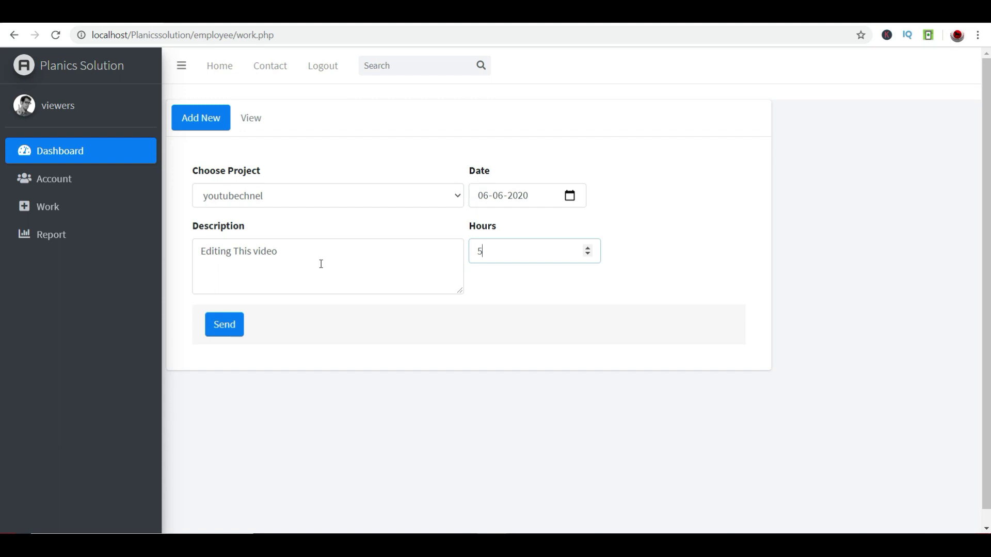
{"action": "key", "text": "BackSpace"}
{"action": "type", "text": "2"}
{"action": "left_click", "coordinate": [227, 326]}
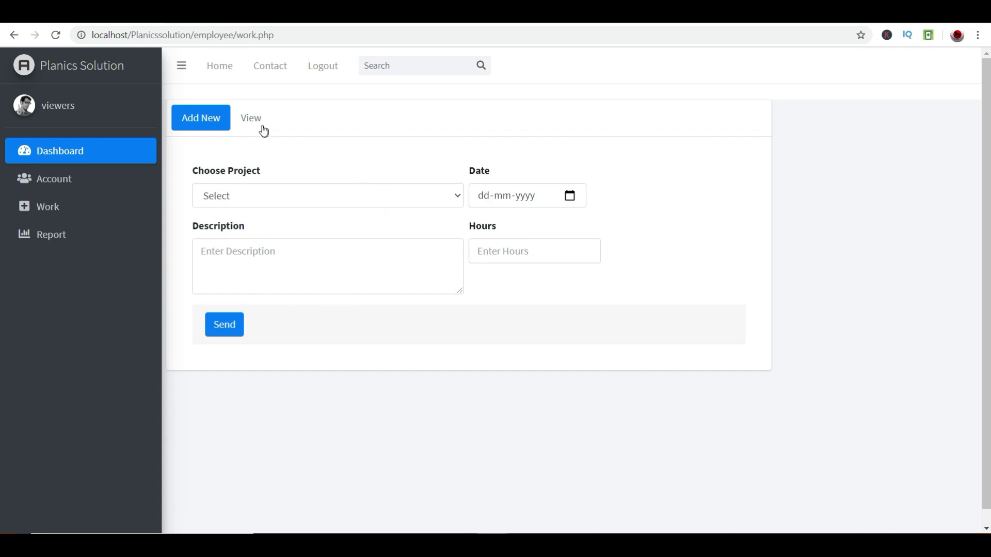
{"action": "left_click", "coordinate": [263, 127]}
- Highlight the 'Editing This video' entry's values in the work list
{"action": "triple_click", "coordinate": [235, 246]}
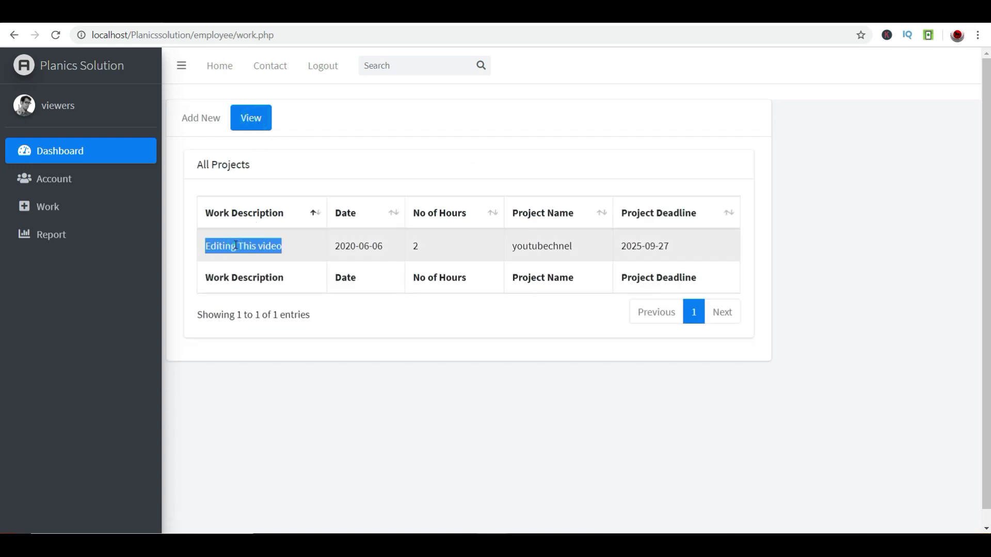
{"action": "left_click_drag", "start_coordinate": [413, 246], "coordinate": [689, 250]}
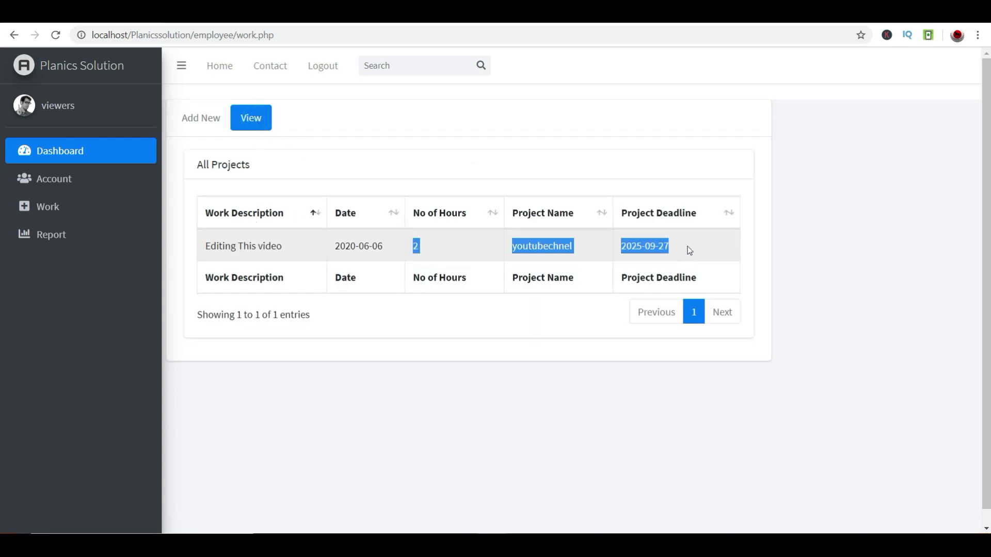
{"action": "left_click", "coordinate": [686, 237]}
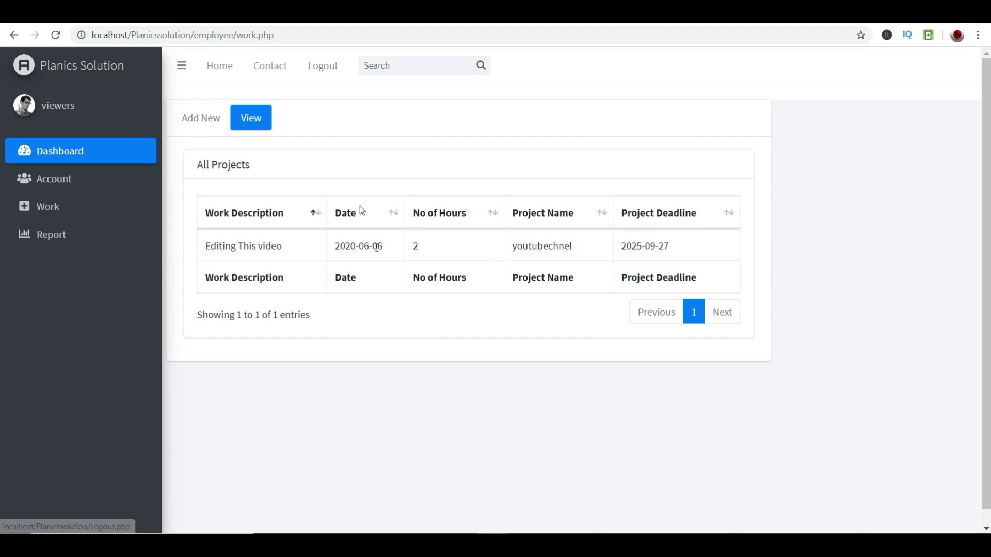
{"action": "triple_click", "coordinate": [232, 251]}
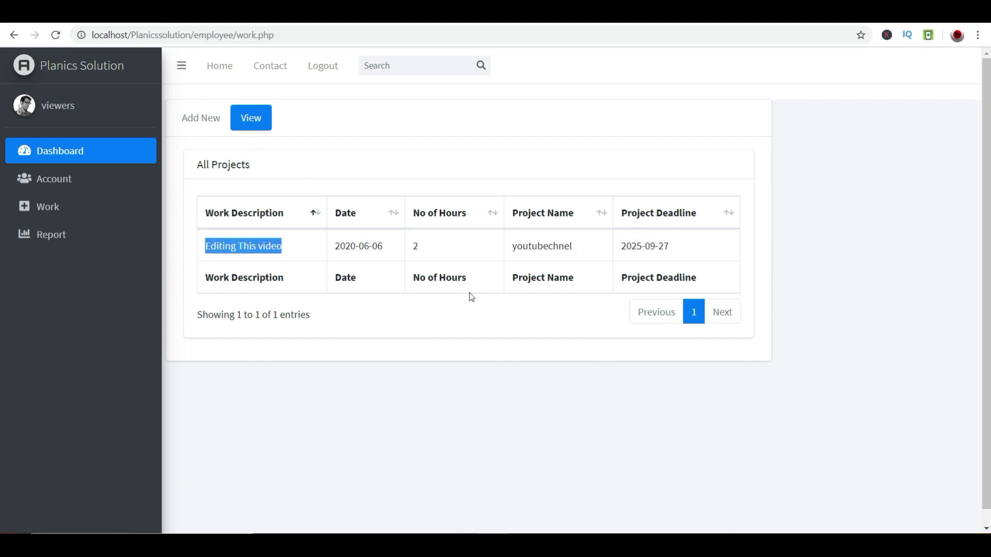
- Submit a youtubechnel work entry 'Record this video' dated 06-06-2020
{"action": "left_click", "coordinate": [210, 122]}
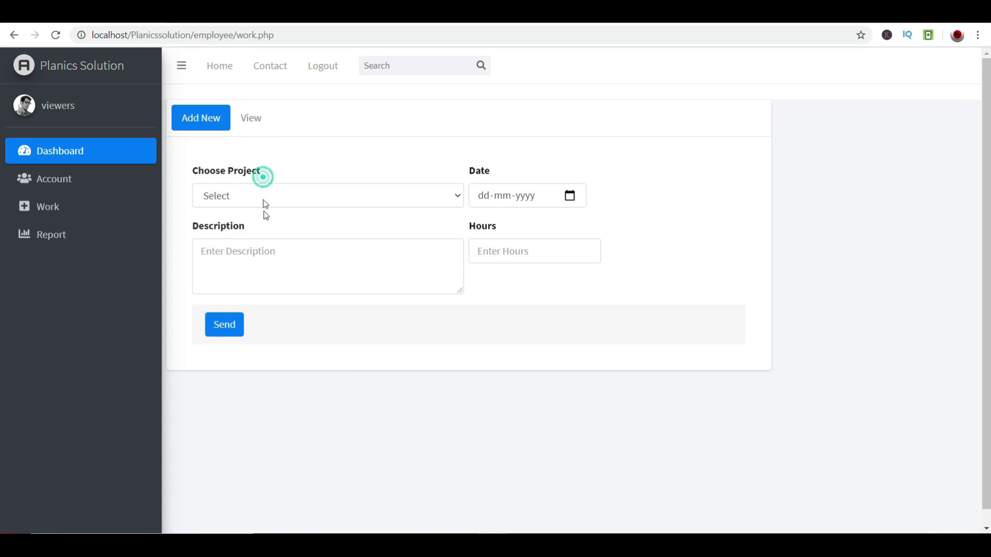
{"action": "left_click", "coordinate": [264, 195]}
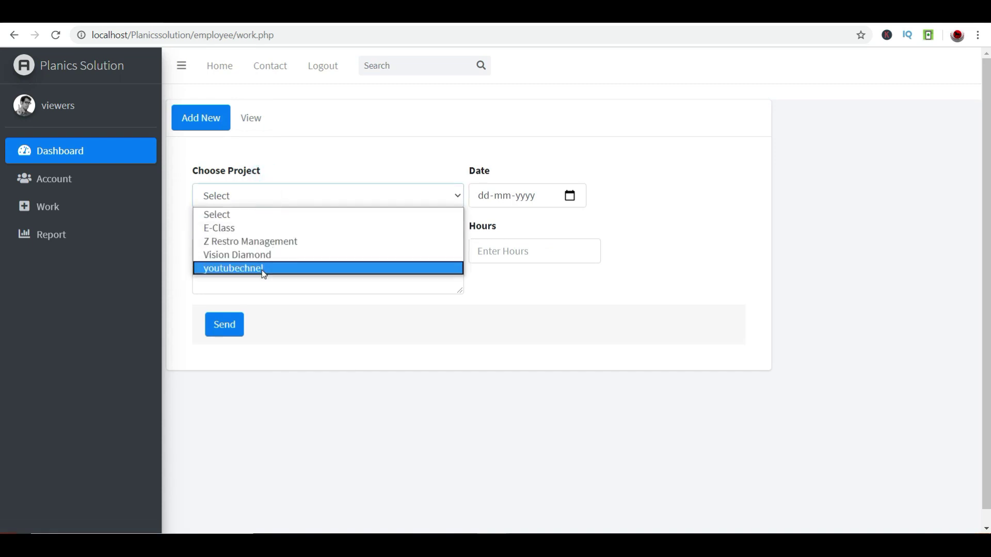
{"action": "left_click", "coordinate": [259, 268]}
{"action": "left_click", "coordinate": [569, 196]}
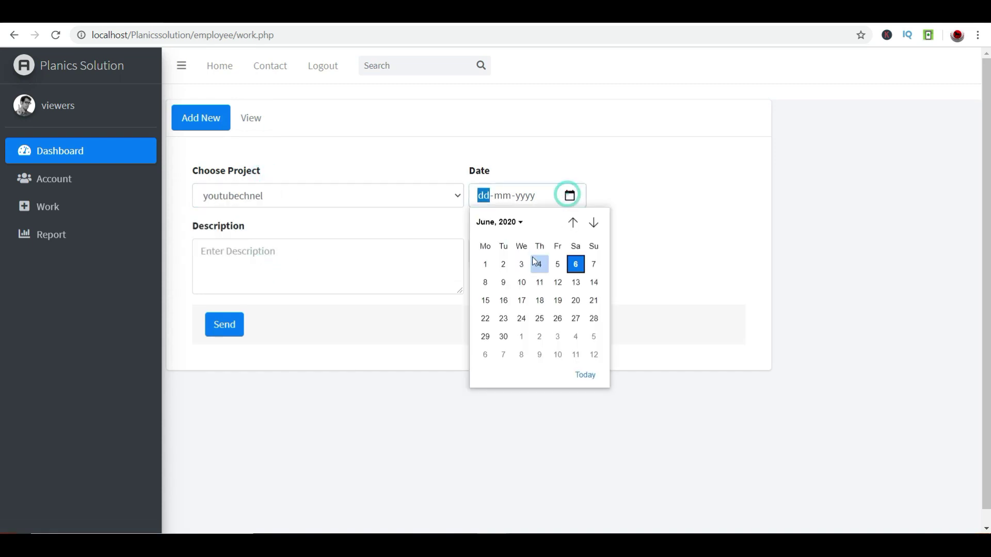
{"action": "left_click", "coordinate": [578, 265]}
{"action": "left_click", "coordinate": [285, 248]}
{"action": "type", "text": "Record this video"}
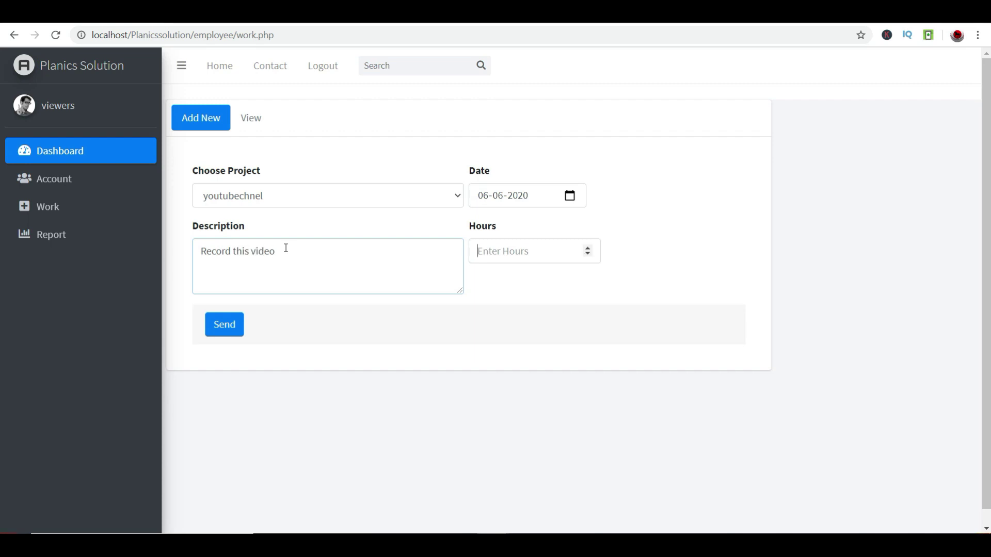
{"action": "type", "text": "2"}
{"action": "key", "text": "Tab"}
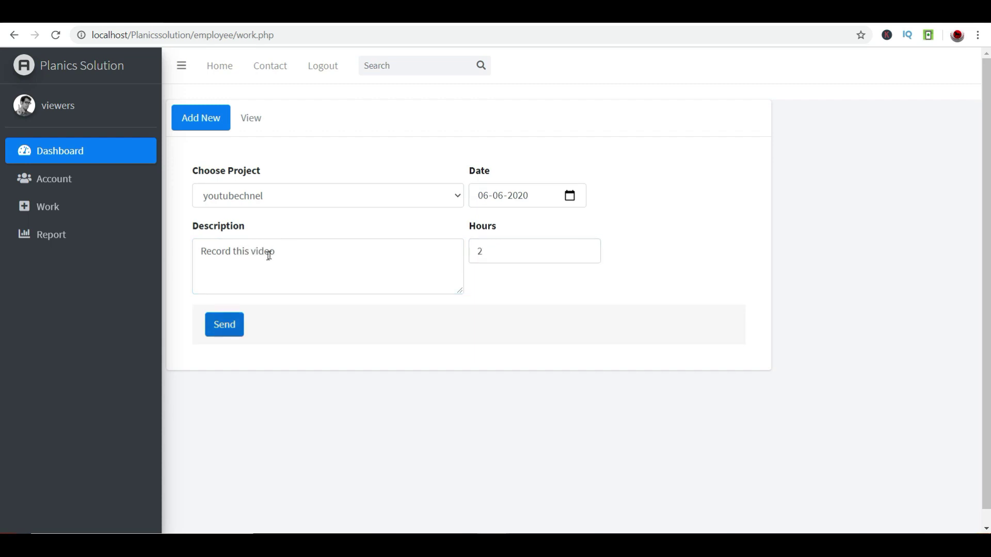
{"action": "left_click", "coordinate": [235, 326]}
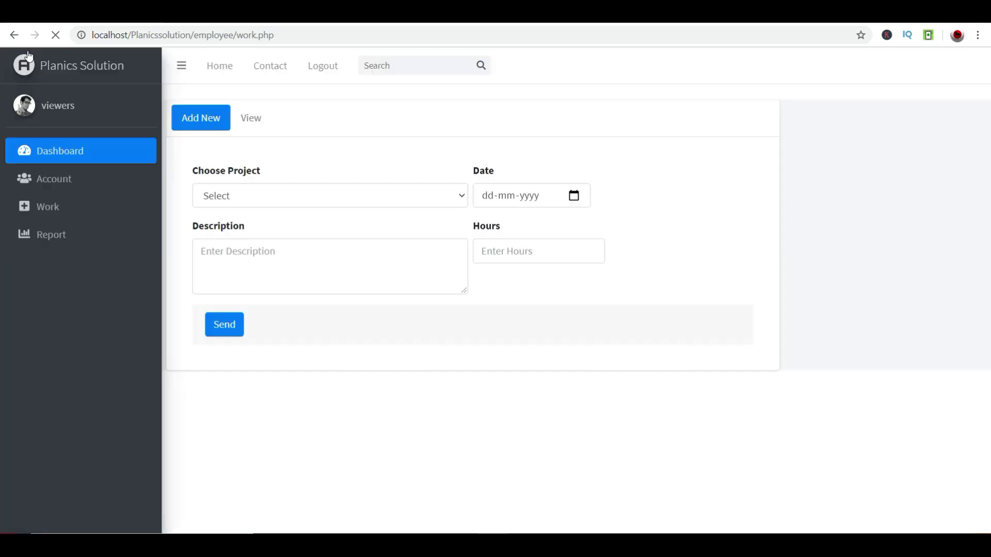
- Log 'casting this video', 2 hours on youtubechnel for 06-06-2020, and show the work list
{"action": "left_click", "coordinate": [234, 195]}
{"action": "left_click", "coordinate": [238, 264]}
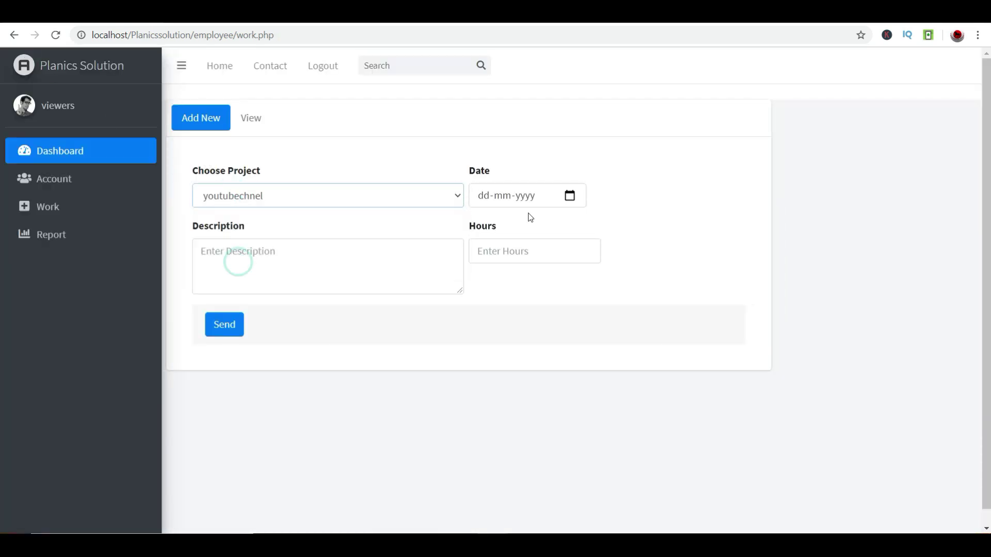
{"action": "left_click", "coordinate": [569, 196]}
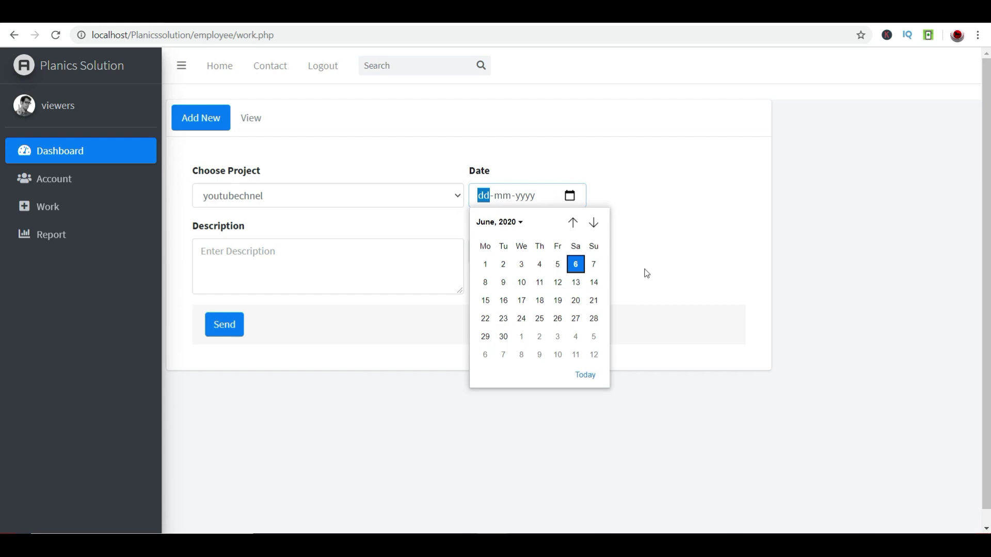
{"action": "left_click", "coordinate": [575, 264]}
{"action": "left_click", "coordinate": [327, 288]}
{"action": "type", "text": "casting"}
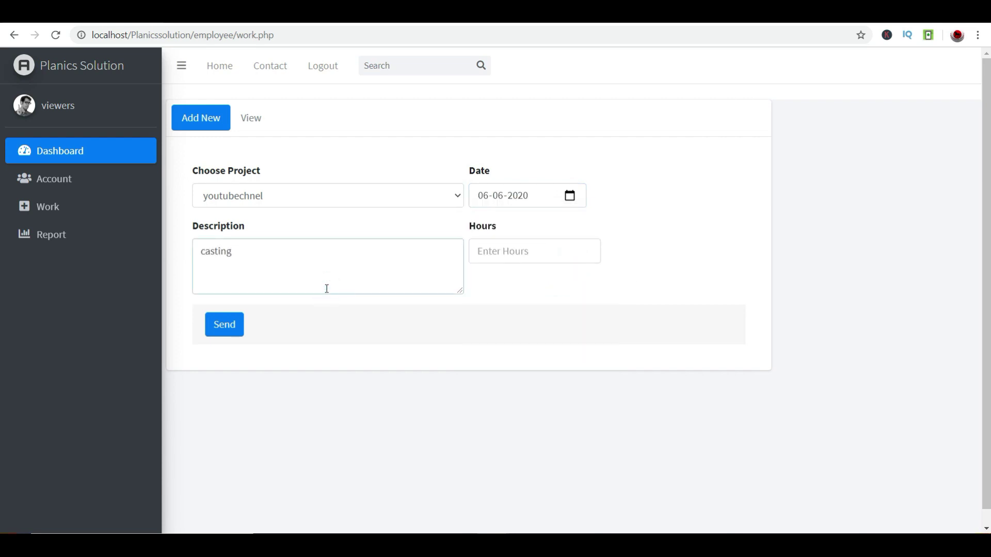
{"action": "type", "text": " this video"}
{"action": "key", "text": "Tab"}
{"action": "type", "text": "2"}
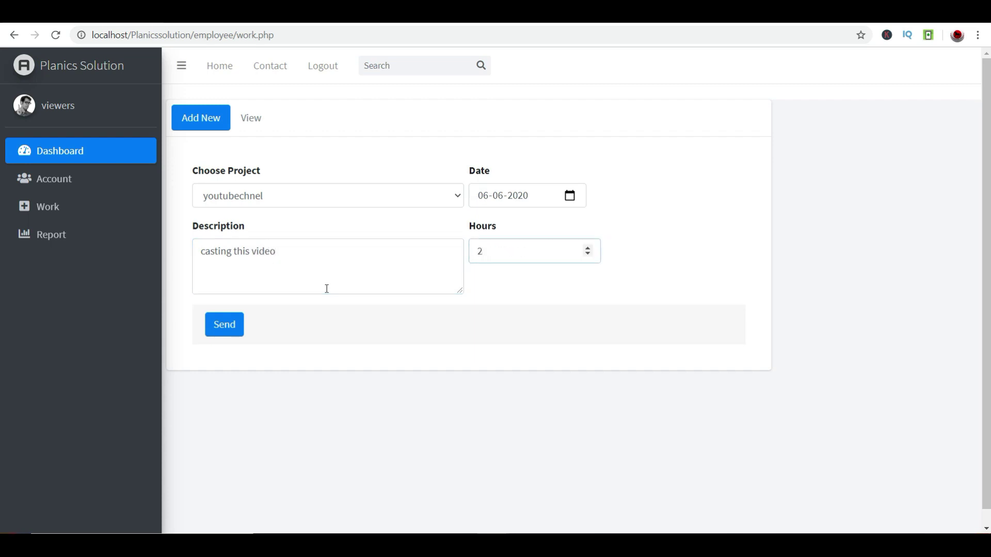
{"action": "left_click", "coordinate": [226, 323]}
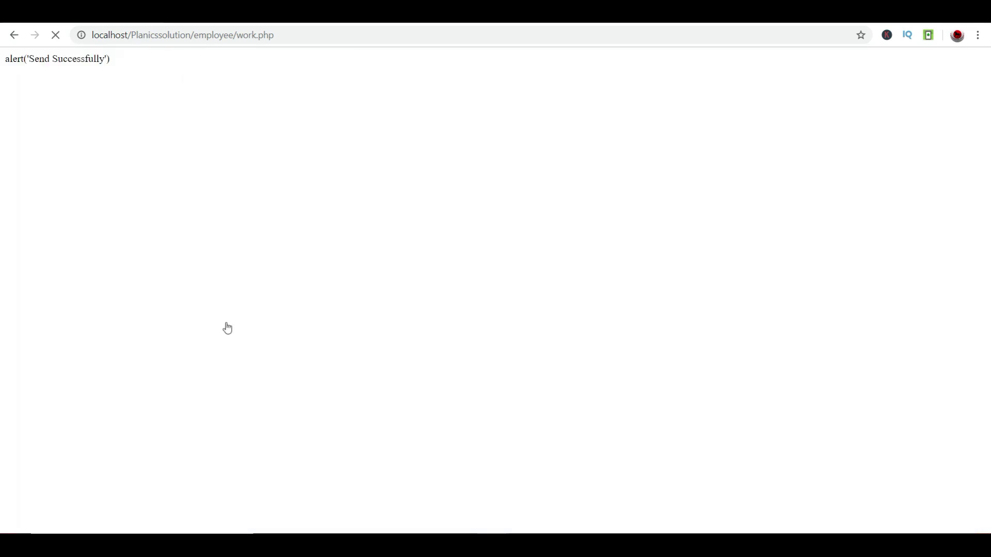
{"action": "left_click", "coordinate": [257, 116]}
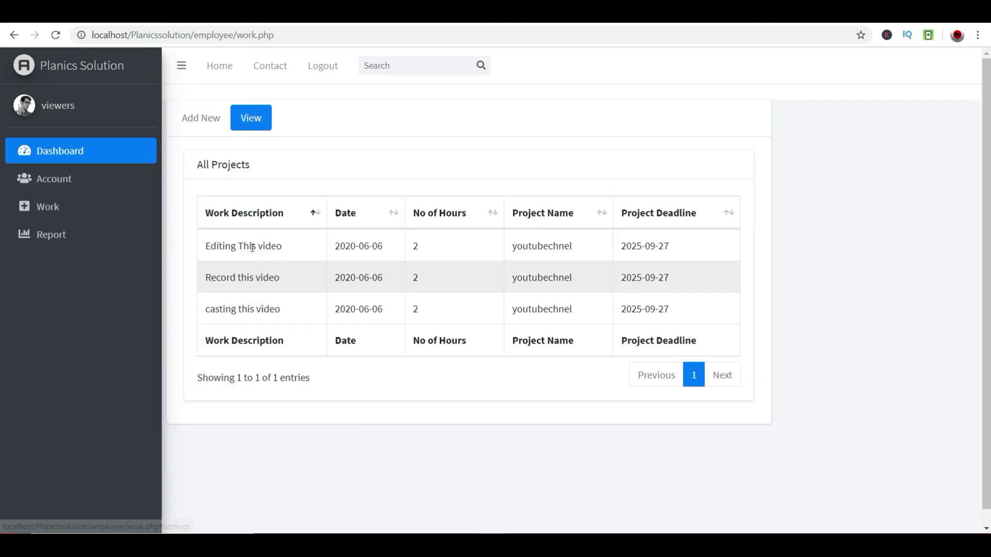
- Highlight parts of the logged youtubechnel work entries in the list
{"action": "left_click_drag", "start_coordinate": [212, 306], "coordinate": [249, 320]}
{"action": "double_click", "coordinate": [221, 277]}
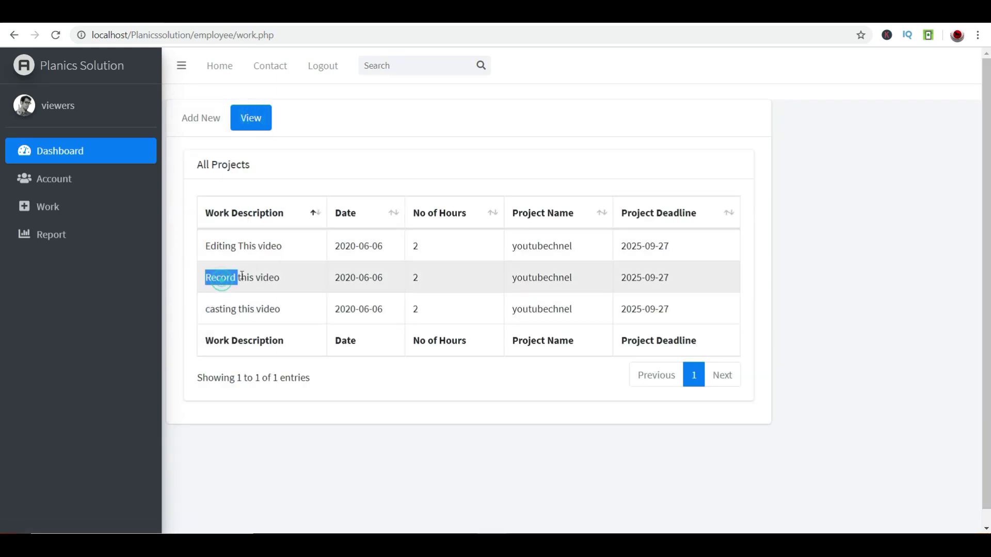
{"action": "left_click_drag", "start_coordinate": [234, 247], "coordinate": [256, 247]}
{"action": "left_click_drag", "start_coordinate": [420, 290], "coordinate": [694, 310]}
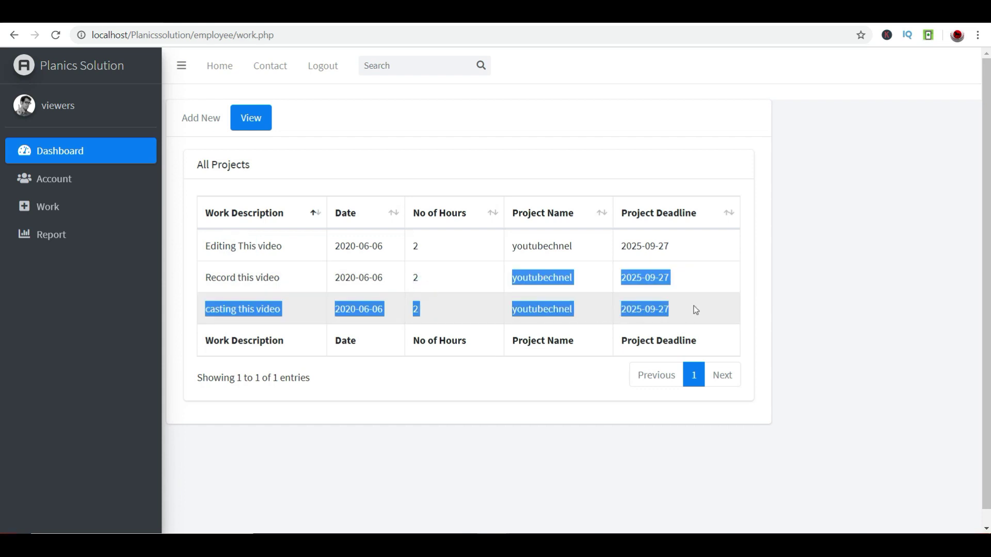
{"action": "left_click", "coordinate": [692, 306]}
- Start a new work entry for Z Restro Management dated 06-06-2020
{"action": "left_click", "coordinate": [215, 118]}
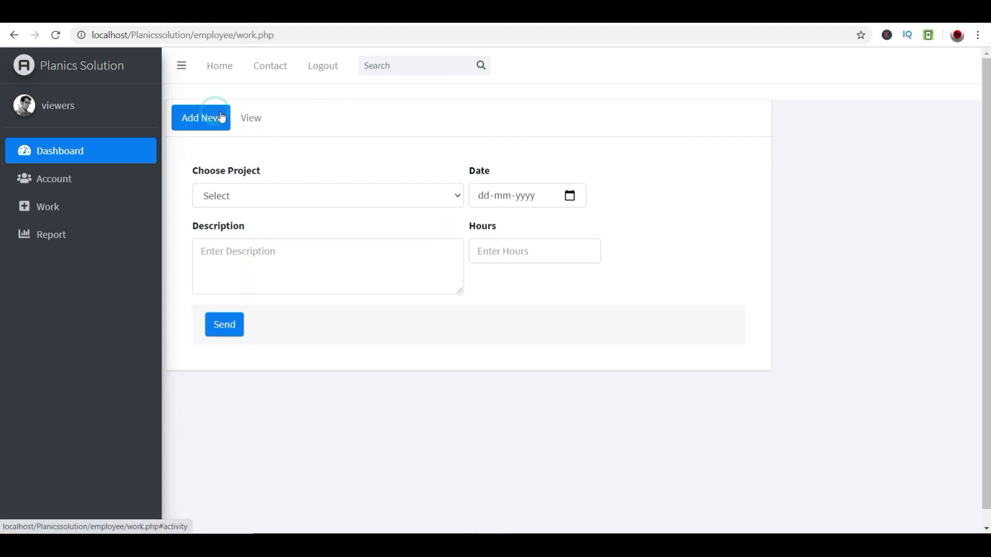
{"action": "left_click", "coordinate": [235, 196]}
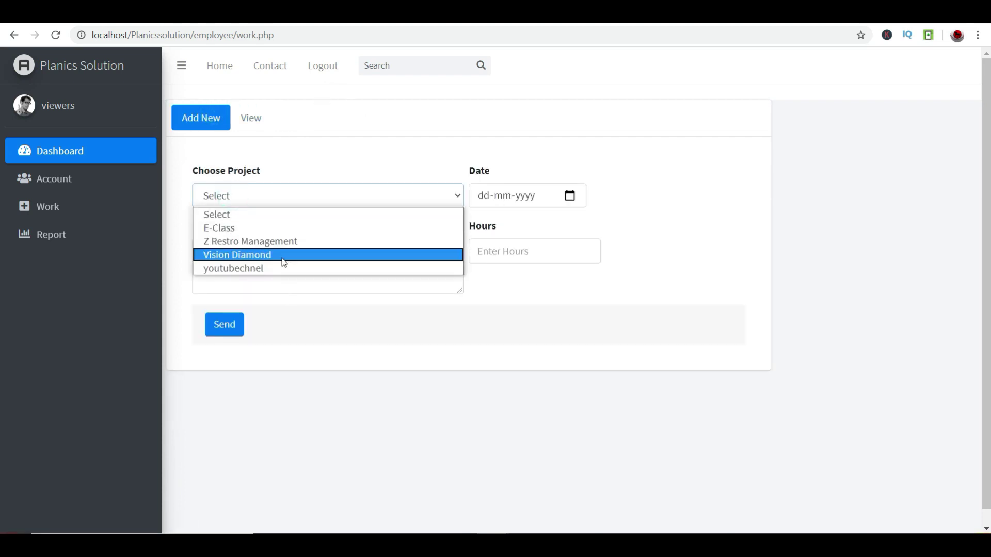
{"action": "left_click", "coordinate": [278, 263]}
{"action": "left_click", "coordinate": [319, 188]}
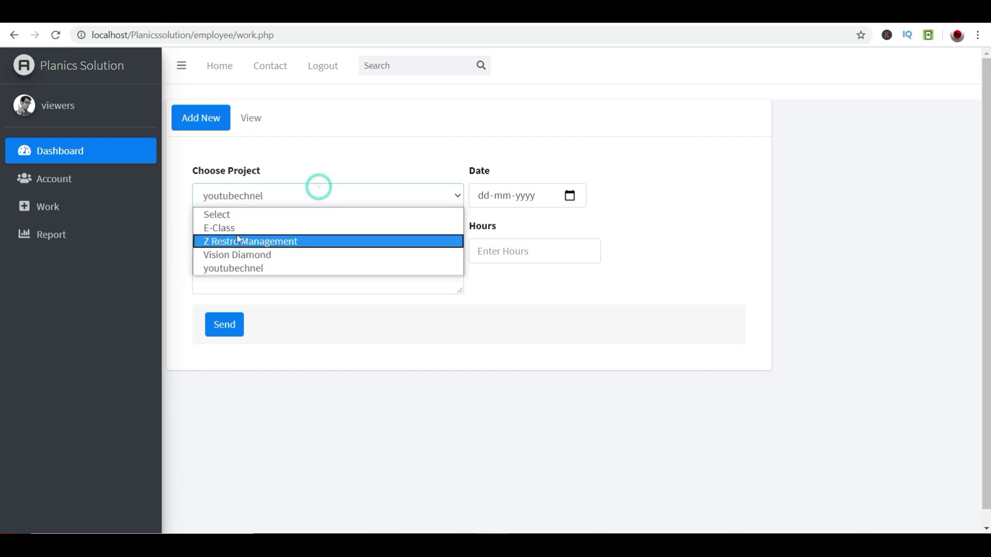
{"action": "left_click", "coordinate": [246, 237]}
{"action": "left_click", "coordinate": [568, 197]}
{"action": "left_click", "coordinate": [576, 264]}
- Describe it 'Design this templete' with 5 hours, send, and highlight it in the list
{"action": "left_click", "coordinate": [325, 289]}
{"action": "type", "text": "Design this templete"}
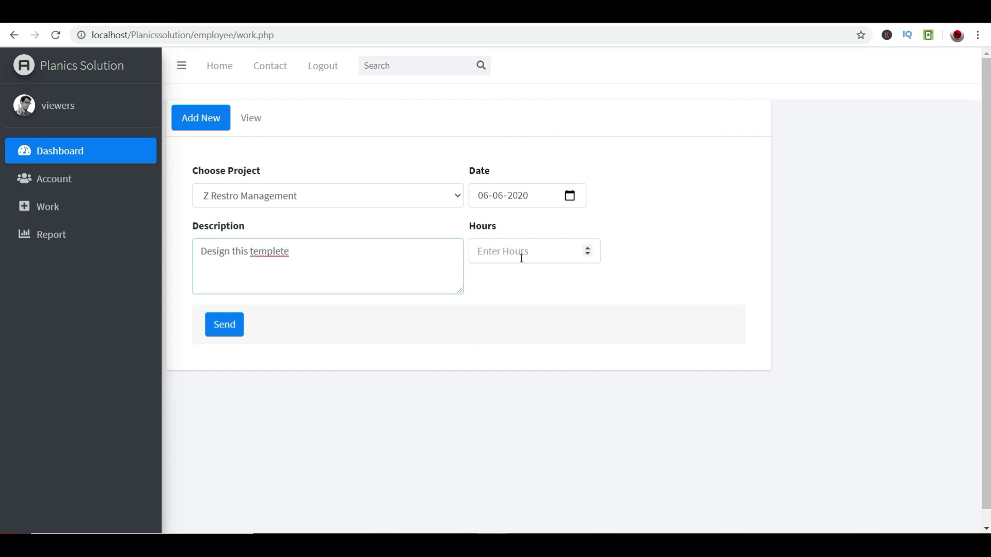
{"action": "left_click", "coordinate": [521, 250]}
{"action": "type", "text": "5"}
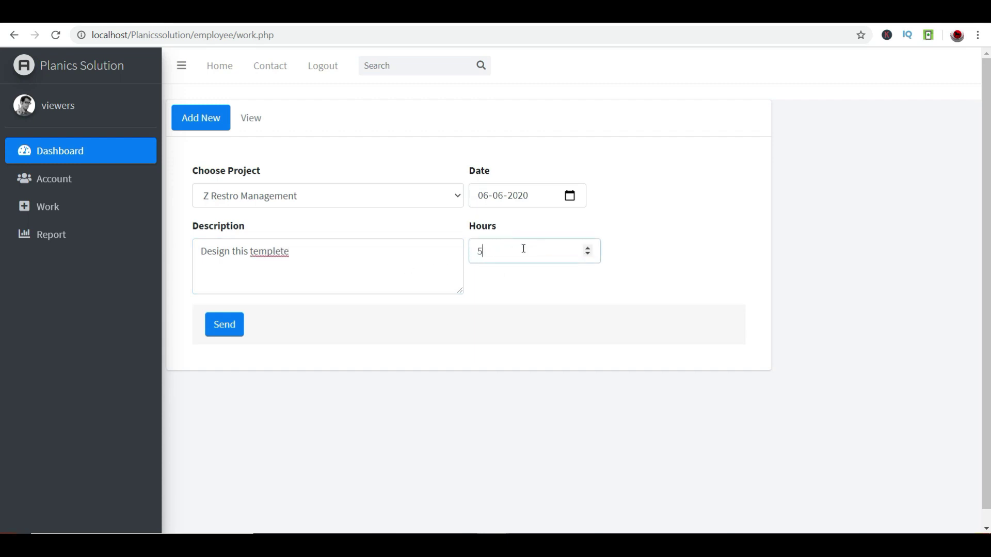
{"action": "left_click", "coordinate": [225, 322]}
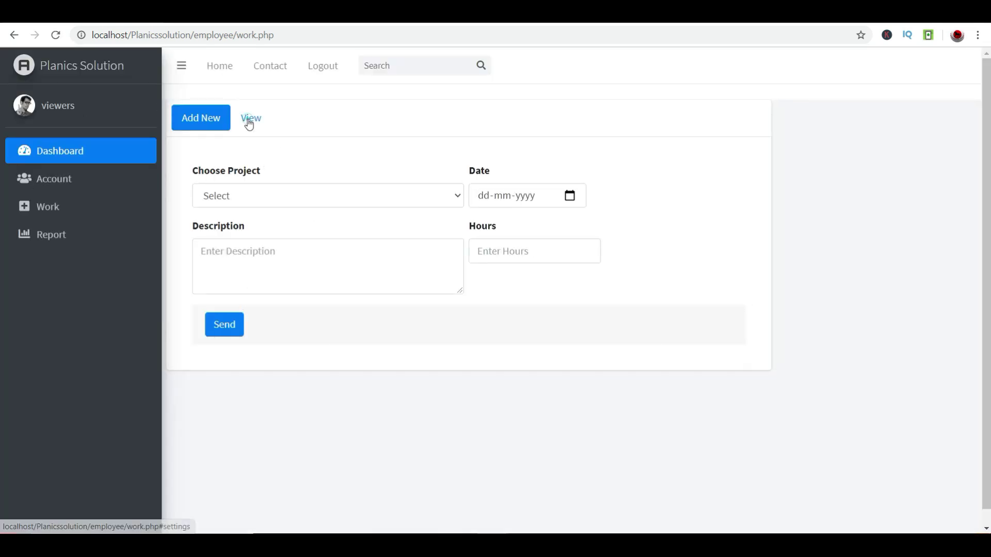
{"action": "left_click", "coordinate": [249, 118]}
{"action": "left_click_drag", "start_coordinate": [205, 339], "coordinate": [680, 336]}
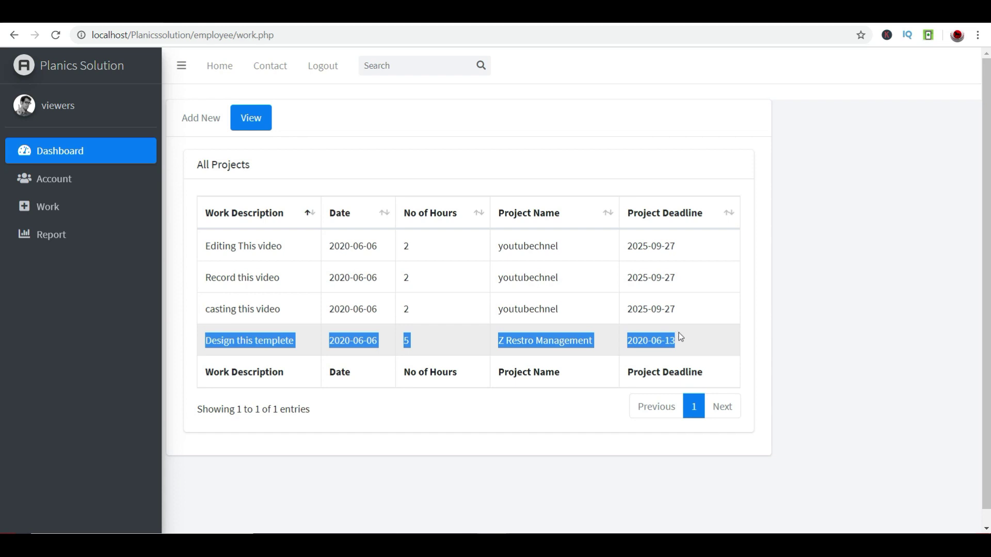
{"action": "left_click", "coordinate": [696, 353]}
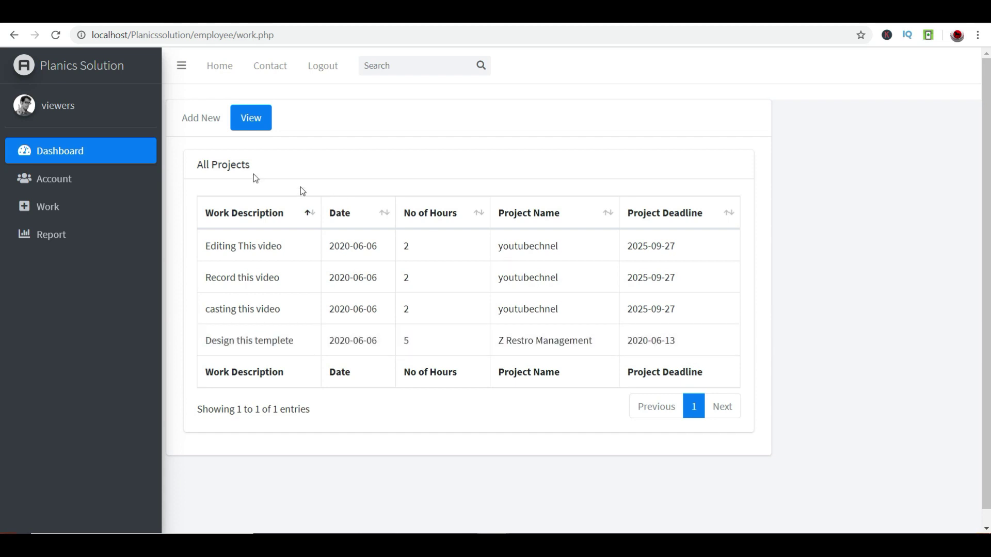
- Check the Bonus card on the employee dashboard, then sign out
{"action": "left_click", "coordinate": [101, 152]}
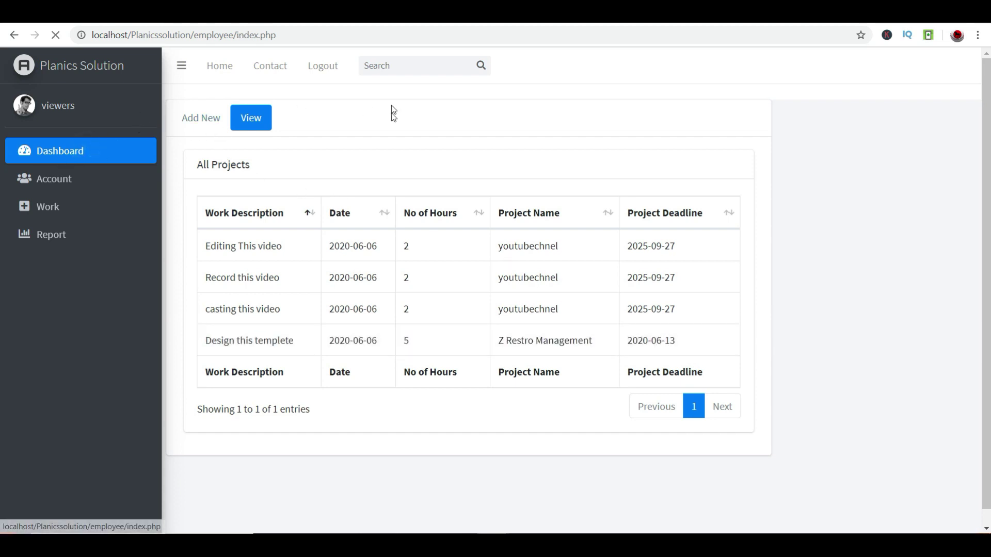
{"action": "left_click_drag", "start_coordinate": [620, 163], "coordinate": [582, 174]}
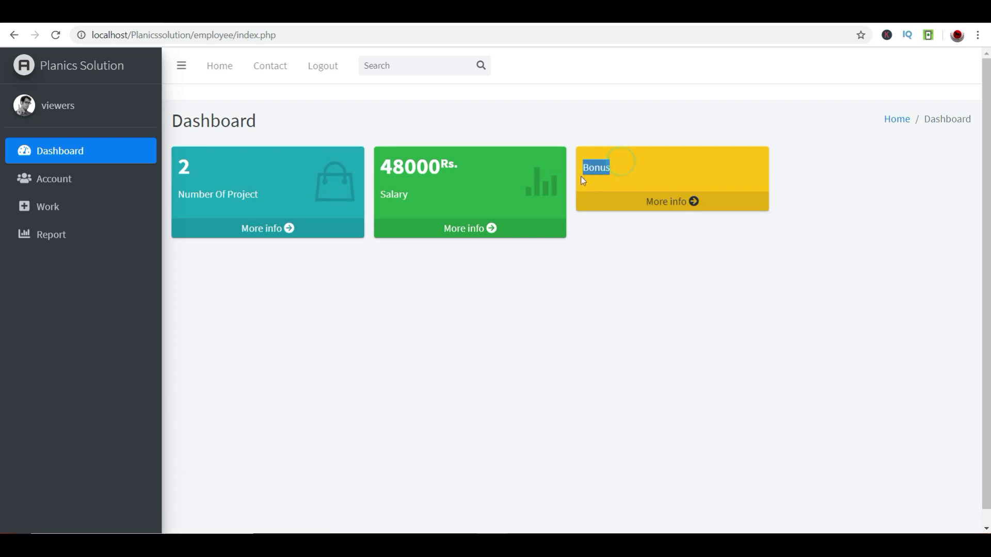
{"action": "left_click", "coordinate": [617, 203]}
{"action": "left_click", "coordinate": [323, 67]}
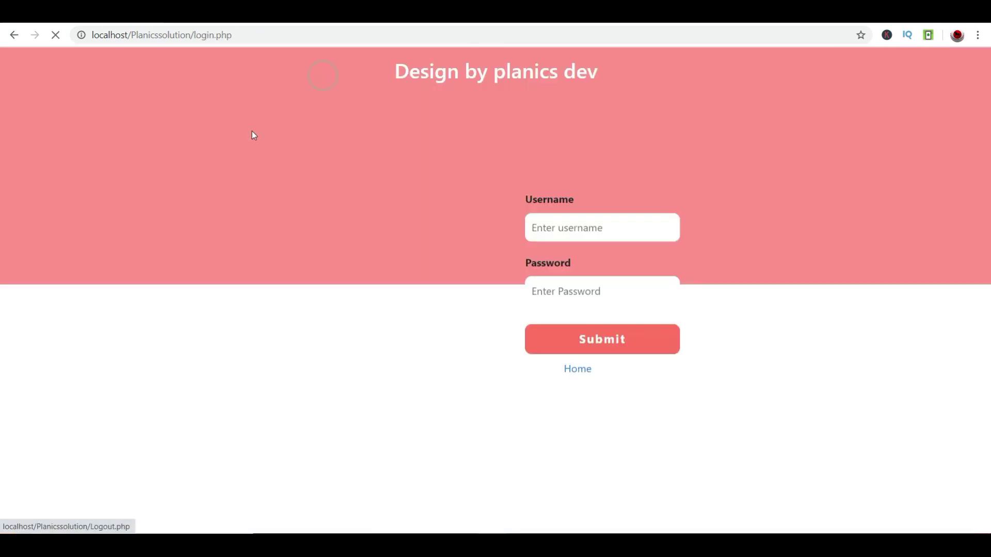
- Sign in as administrator with the saved username and password, then open Work Milestone
{"action": "left_click", "coordinate": [607, 227]}
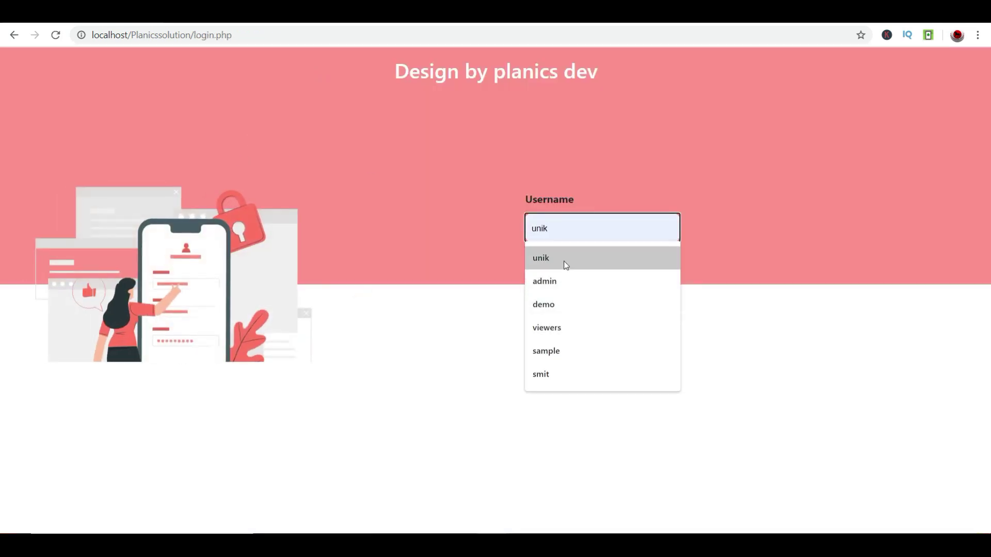
{"action": "left_click", "coordinate": [564, 292]}
{"action": "left_click", "coordinate": [581, 287]}
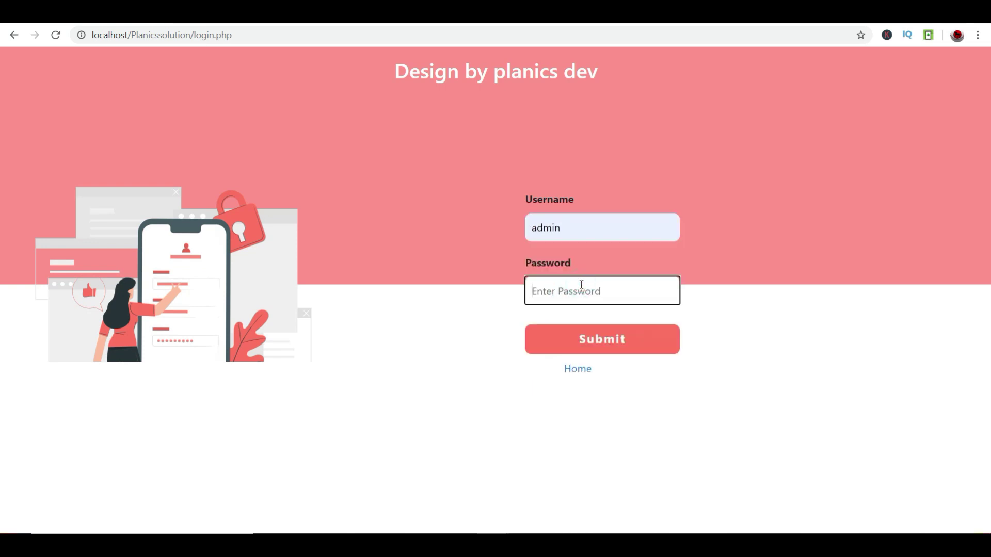
{"action": "type", "text": "1234"}
{"action": "key", "text": "Tab"}
{"action": "left_click", "coordinate": [581, 285]}
{"action": "key", "text": "BackSpace"}
{"action": "type", "text": "admin"}
{"action": "key", "text": "Tab"}
{"action": "key", "text": "Return"}
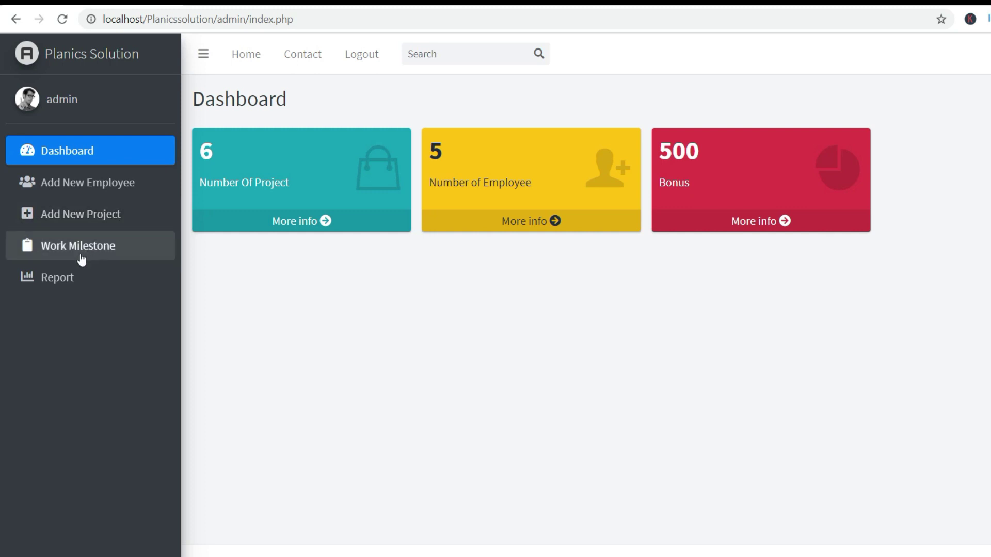
{"action": "left_click", "coordinate": [65, 247]}
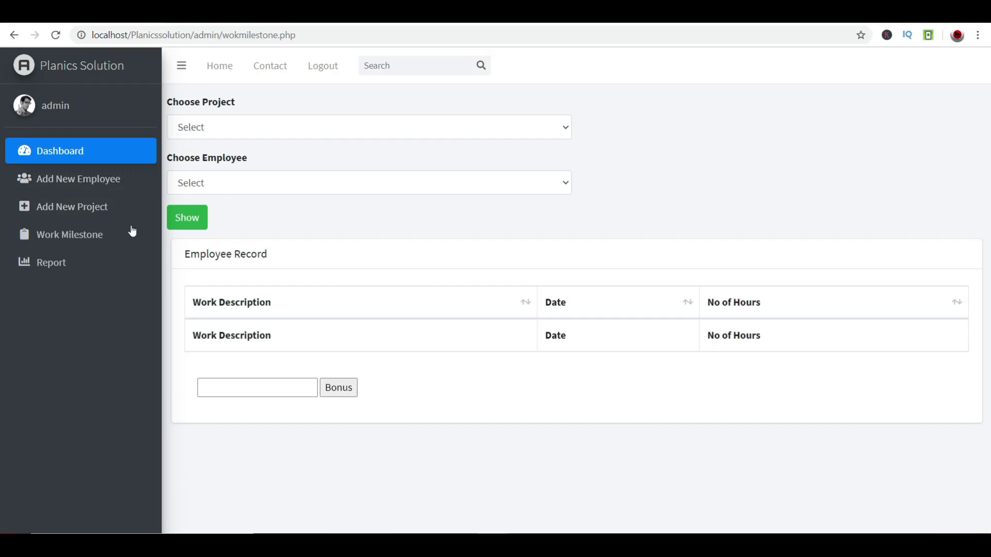
- Show the chosen employee's work records for the youtubechnel project on Work Milestone
{"action": "left_click", "coordinate": [201, 229]}
{"action": "left_click", "coordinate": [194, 216]}
{"action": "left_click", "coordinate": [413, 134]}
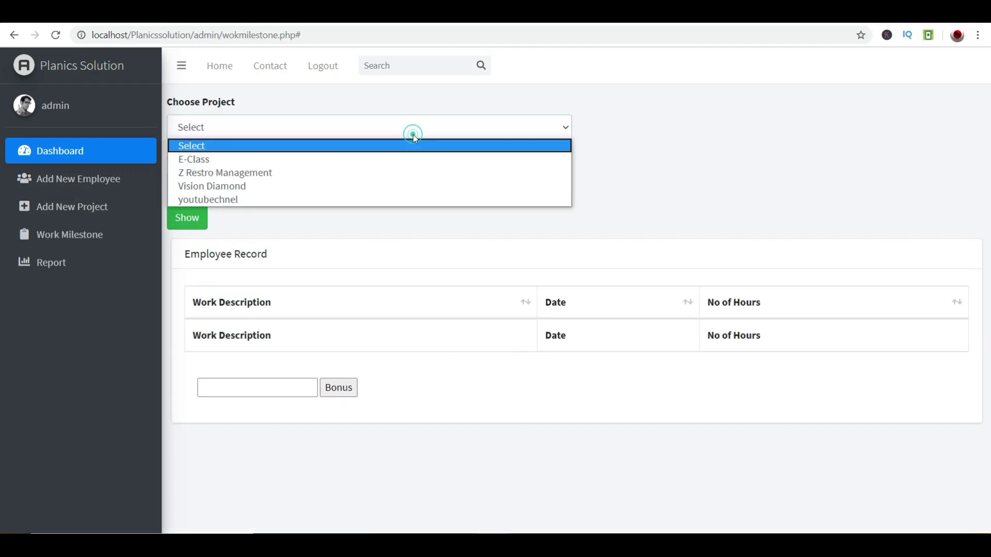
{"action": "left_click", "coordinate": [235, 199]}
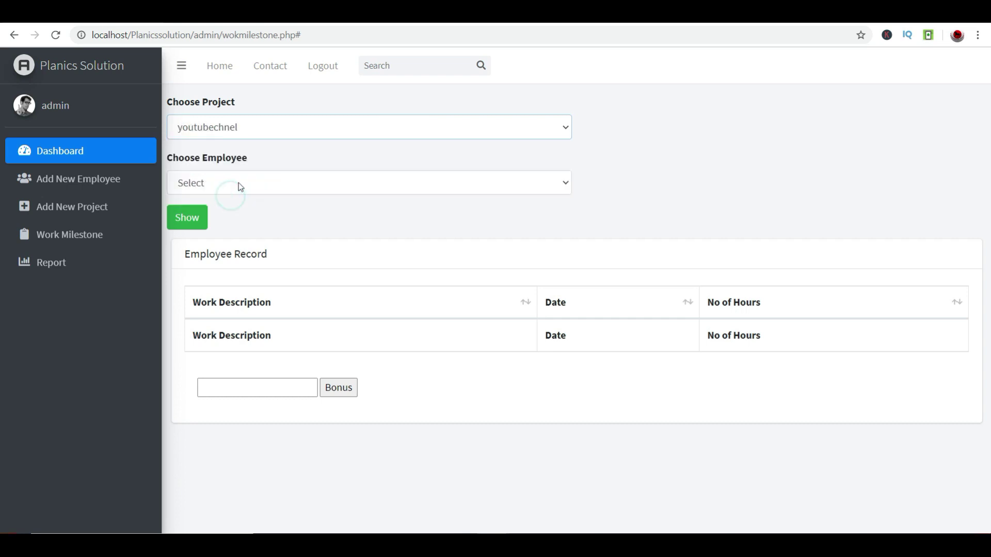
{"action": "left_click", "coordinate": [240, 184]}
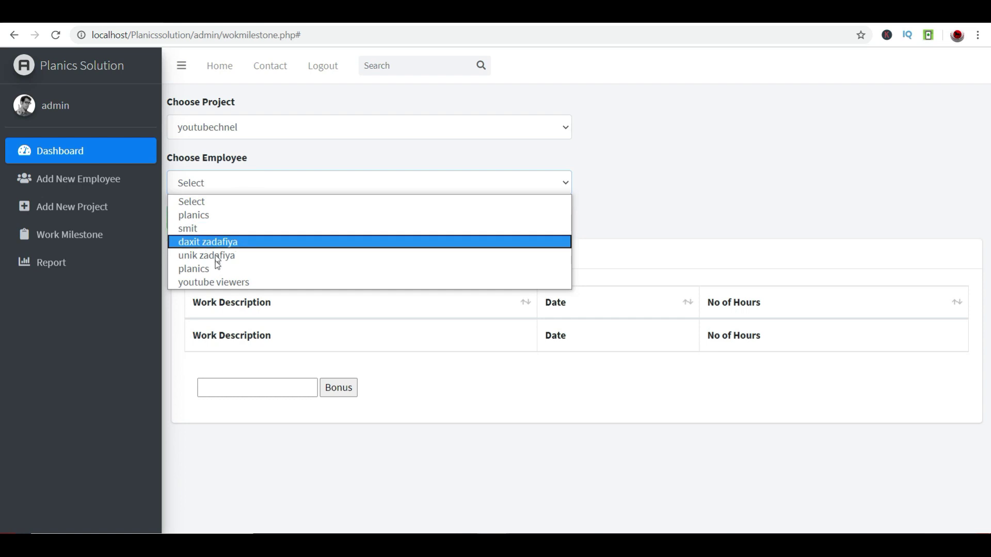
{"action": "left_click", "coordinate": [221, 282]}
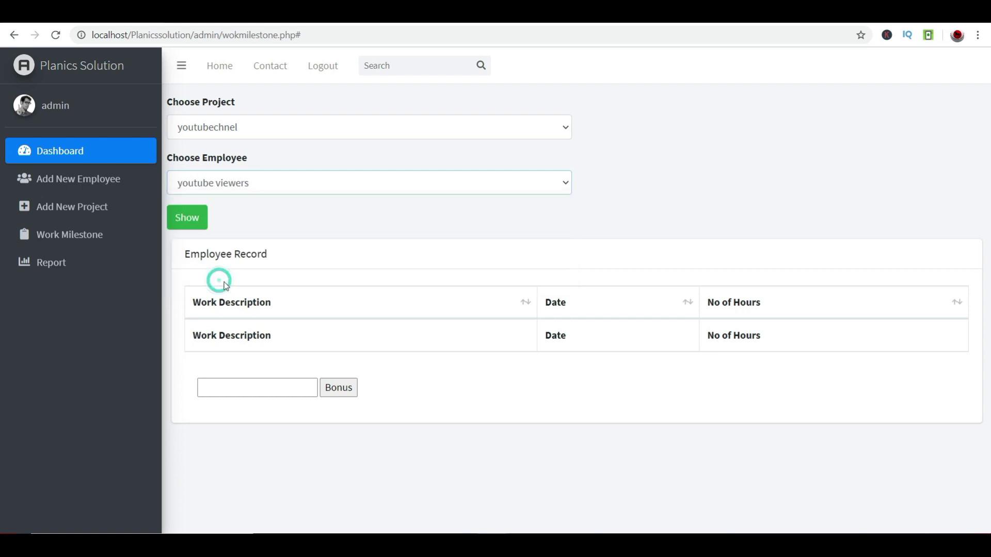
{"action": "left_click", "coordinate": [205, 216]}
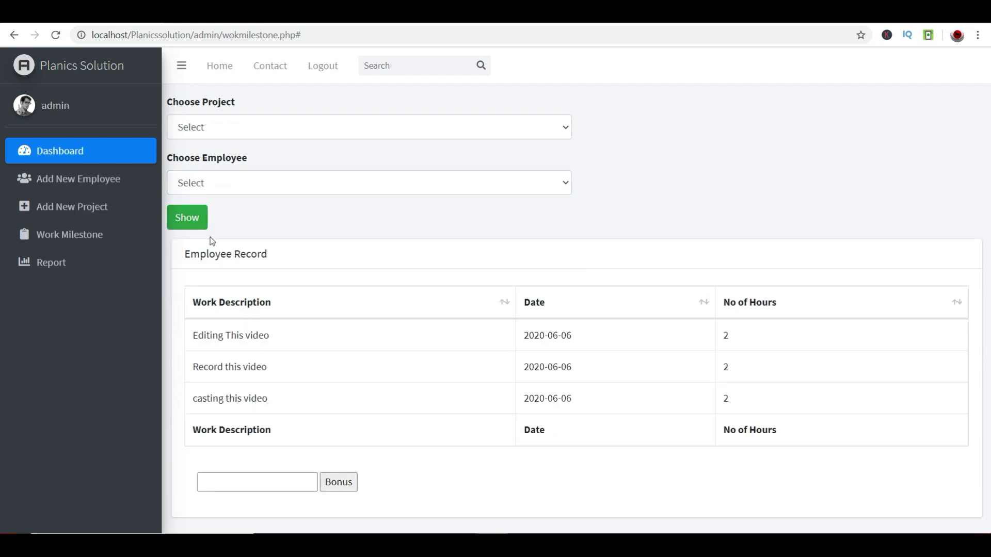
- Review the three video work records and submit a 1500 bonus for them
{"action": "left_click_drag", "start_coordinate": [195, 341], "coordinate": [788, 400]}
{"action": "left_click", "coordinate": [741, 338]}
{"action": "left_click", "coordinate": [735, 368]}
{"action": "left_click", "coordinate": [737, 397]}
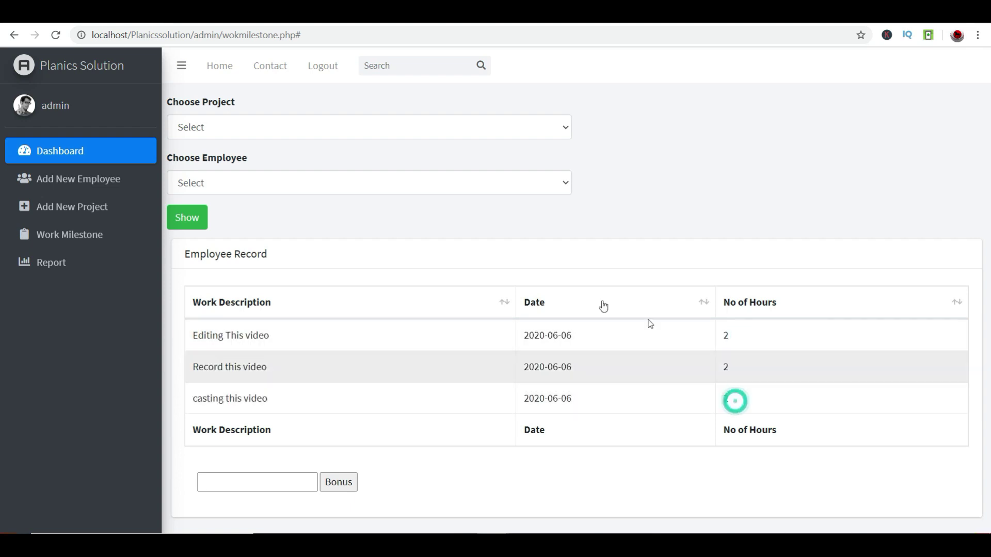
{"action": "left_click", "coordinate": [277, 482]}
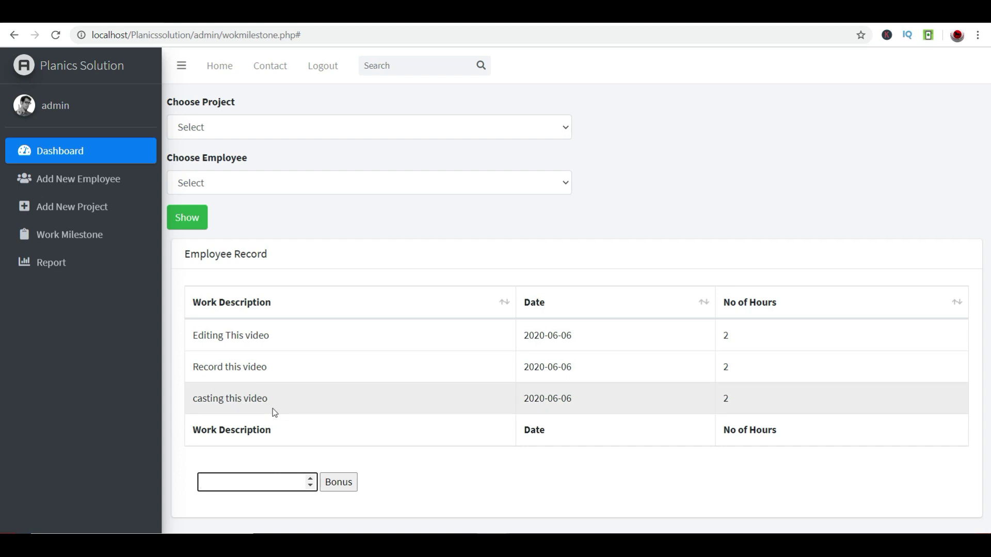
{"action": "type", "text": "1500"}
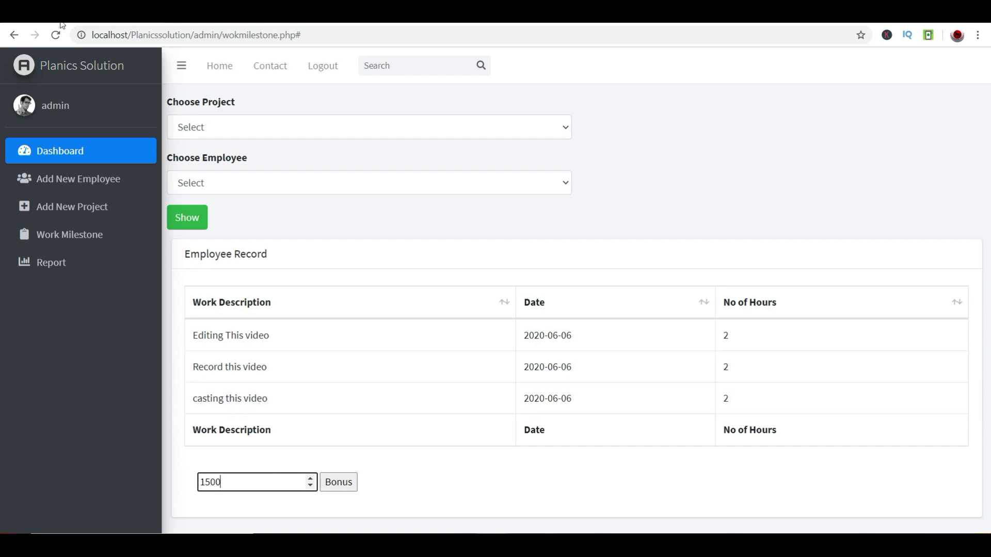
{"action": "left_click", "coordinate": [341, 480]}
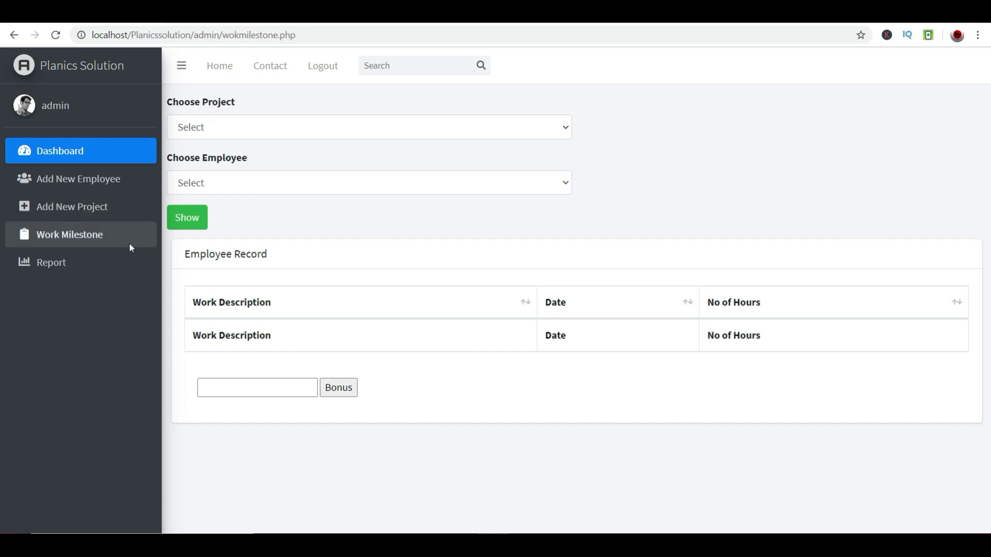
{"action": "left_click", "coordinate": [79, 150]}
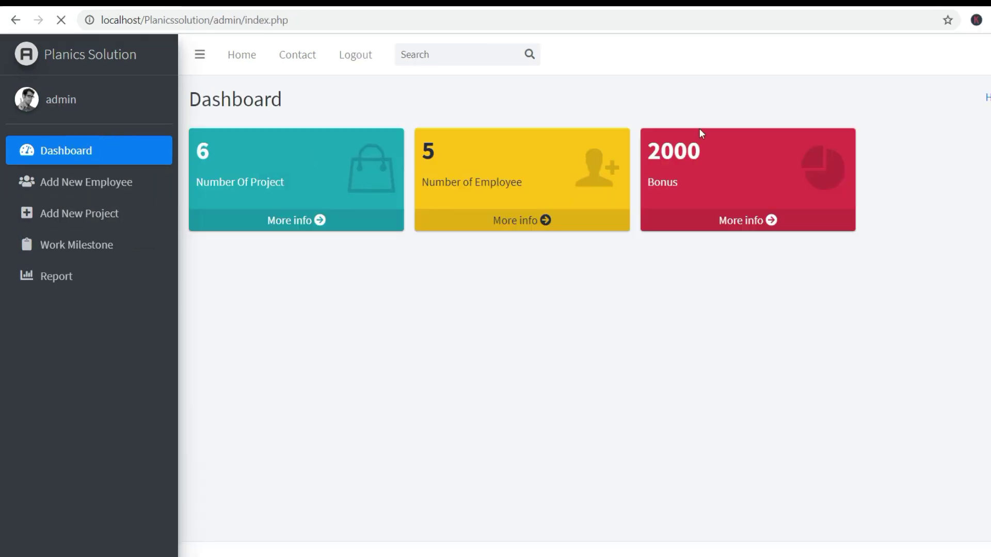
{"action": "left_click_drag", "start_coordinate": [706, 152], "coordinate": [649, 148]}
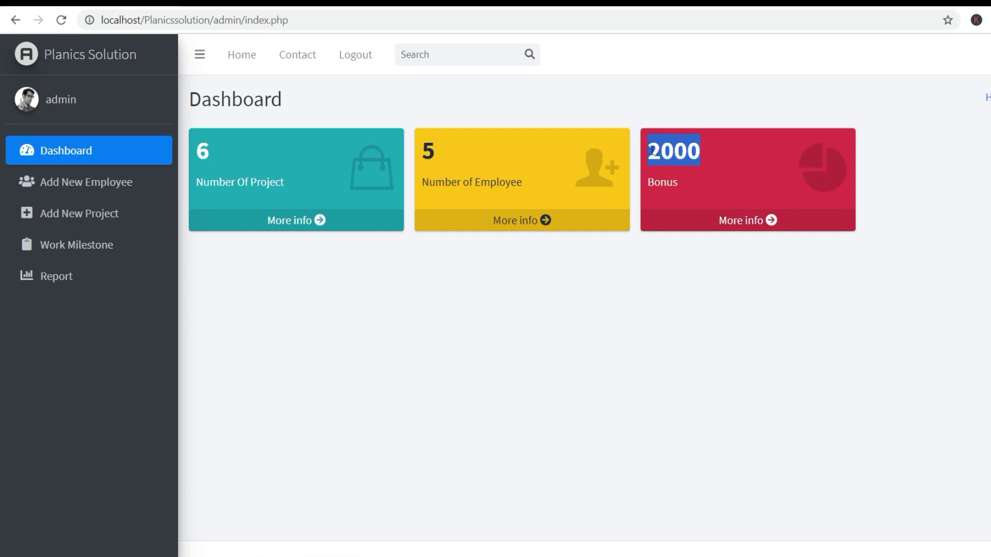
{"action": "left_click", "coordinate": [678, 311]}
{"action": "left_click", "coordinate": [396, 285]}
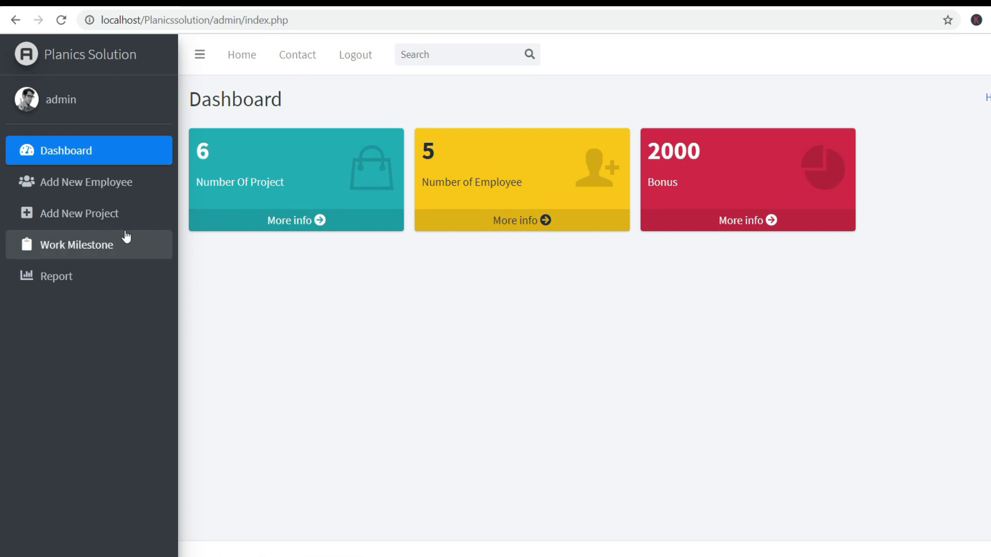
{"action": "left_click", "coordinate": [246, 154]}
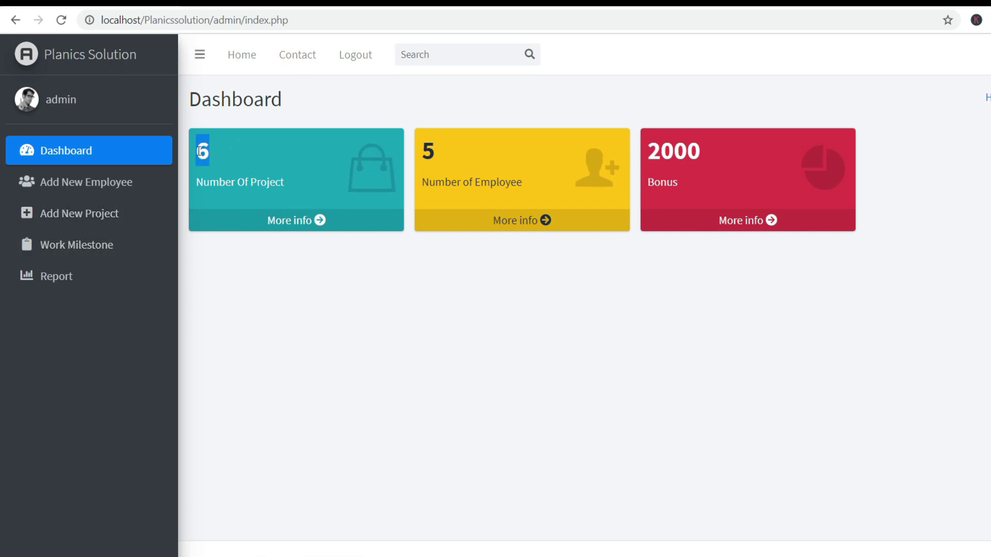
{"action": "left_click", "coordinate": [354, 321]}
{"action": "double_click", "coordinate": [250, 152]}
{"action": "left_click", "coordinate": [339, 309]}
{"action": "double_click", "coordinate": [436, 140]}
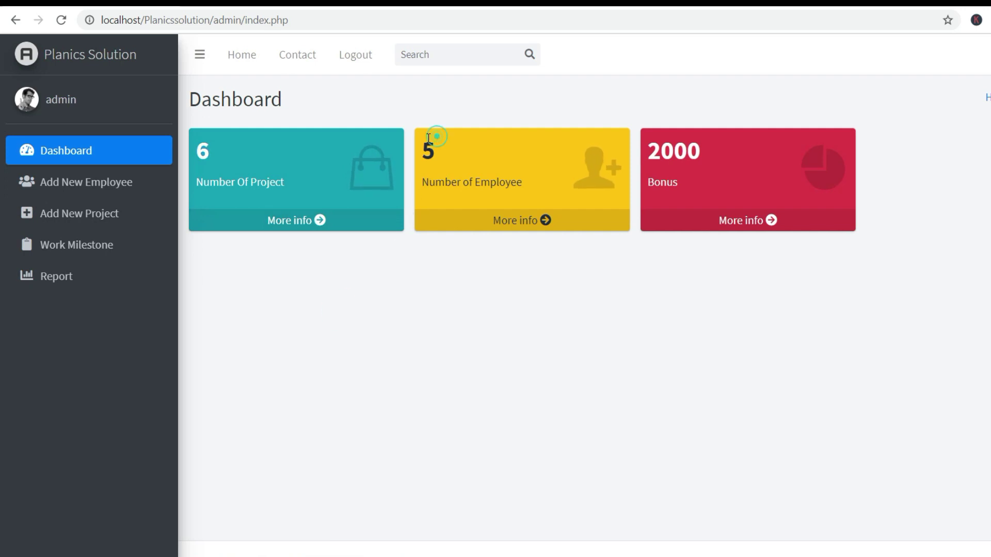
{"action": "left_click", "coordinate": [453, 353]}
{"action": "left_click", "coordinate": [438, 287]}
{"action": "left_click", "coordinate": [74, 179]}
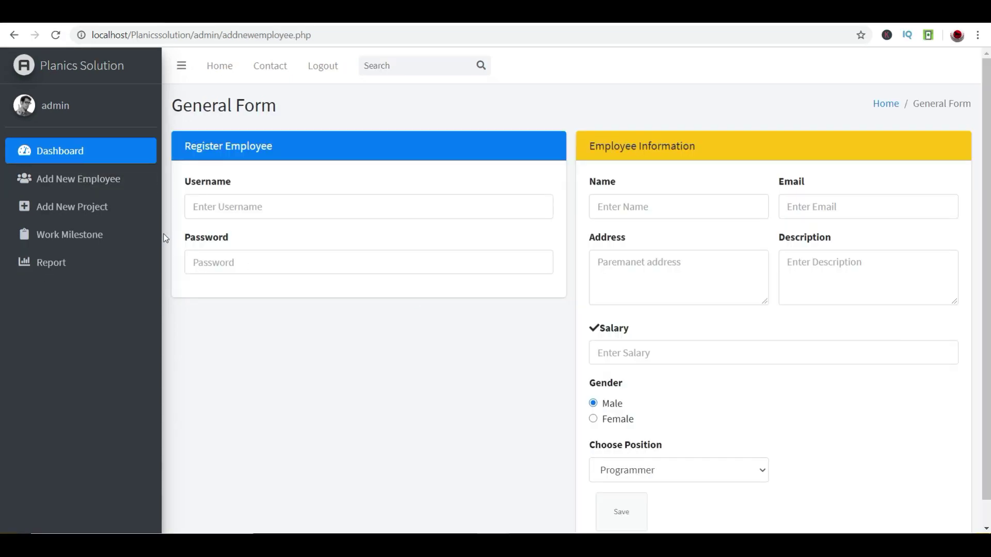
{"action": "left_click", "coordinate": [120, 208]}
{"action": "left_click", "coordinate": [113, 239]}
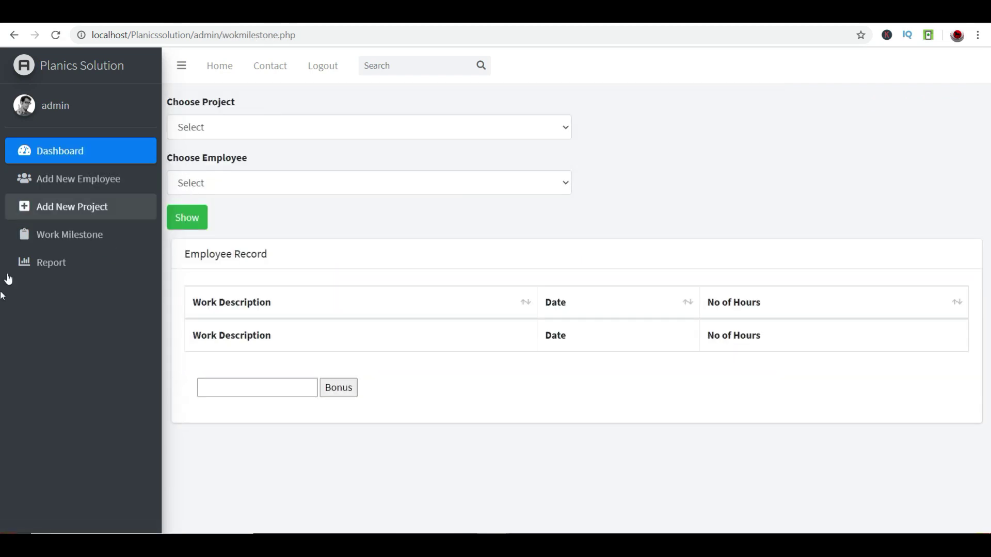
- Log out of admin and sign in with the employee's saved username and password
{"action": "left_click", "coordinate": [335, 70]}
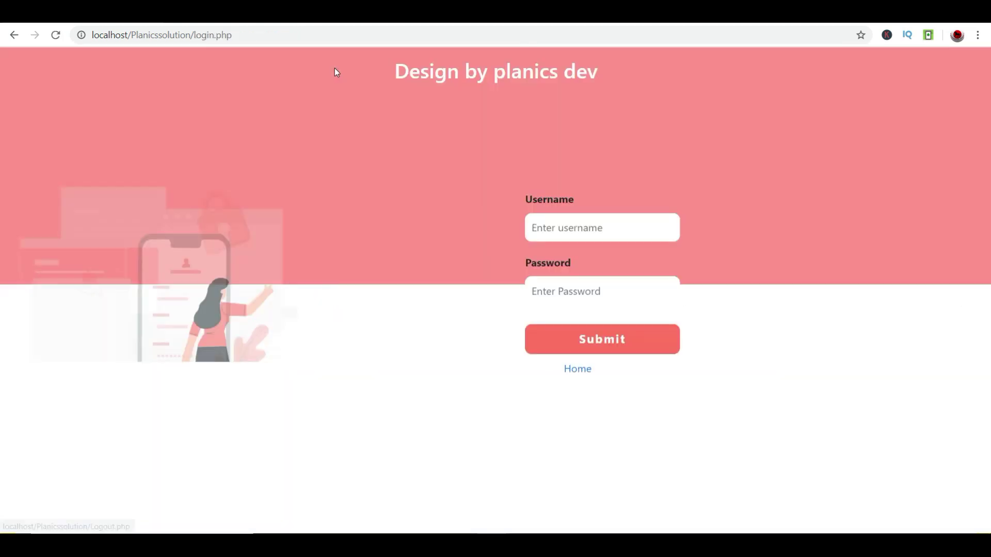
{"action": "left_click", "coordinate": [570, 219]}
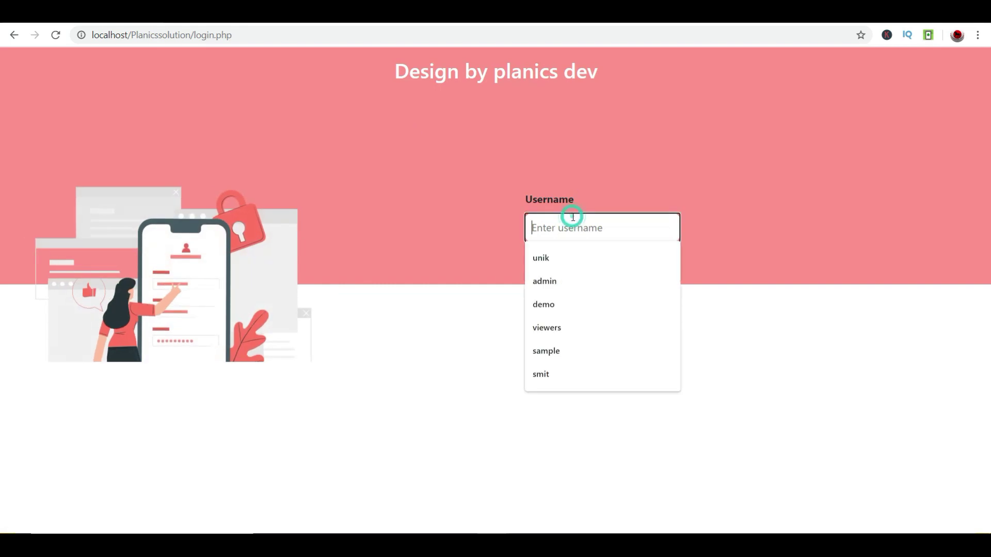
{"action": "left_click", "coordinate": [548, 327]}
{"action": "left_click", "coordinate": [557, 290]}
{"action": "type", "text": "123"}
{"action": "key", "text": "Return"}
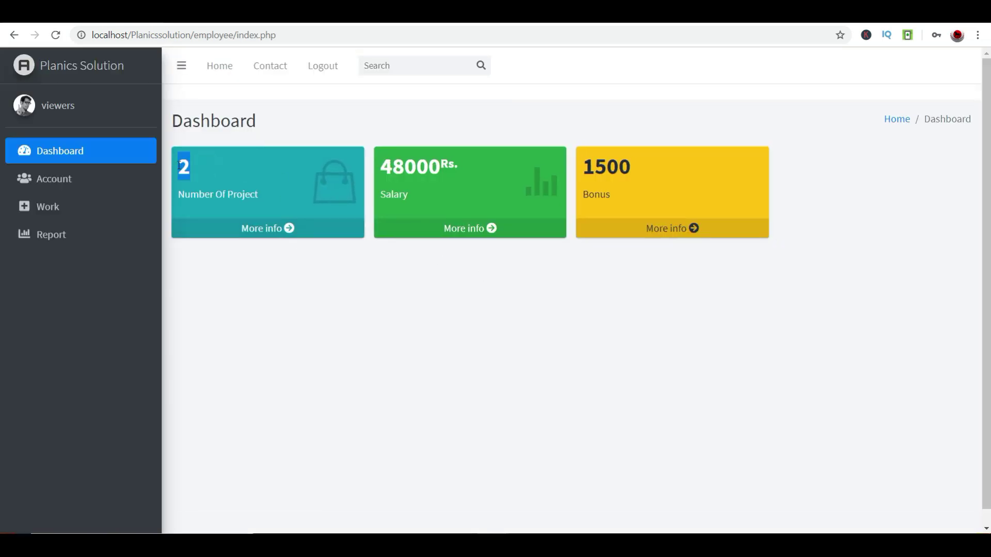
- Check the 1500 bonus, the logged youtubechnel and Z Restro Management work, and the 2 projects
{"action": "double_click", "coordinate": [642, 177]}
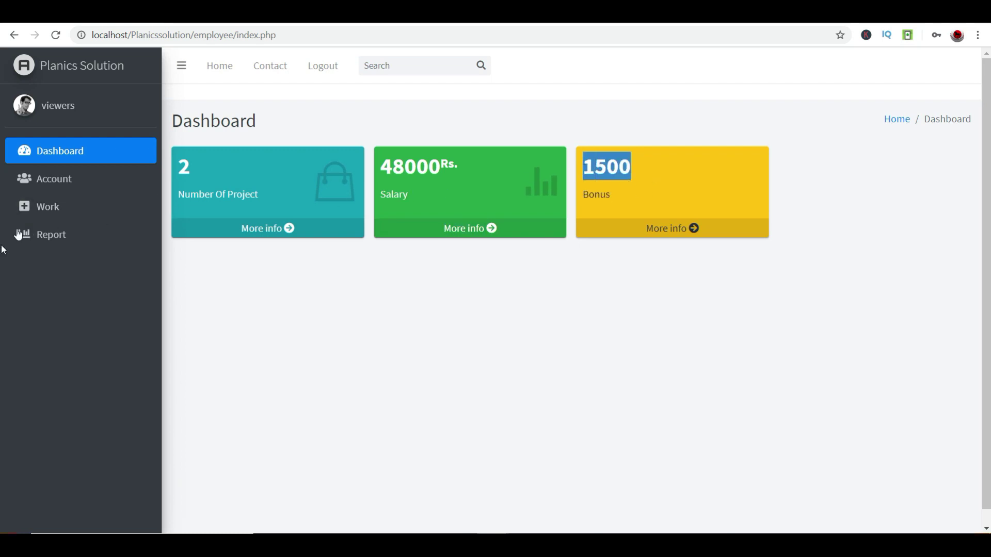
{"action": "left_click", "coordinate": [44, 208]}
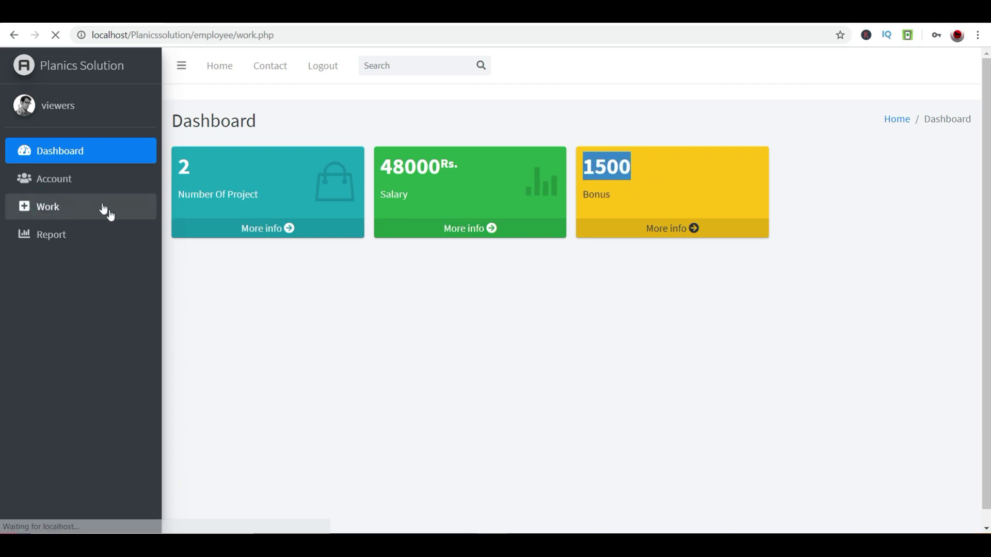
{"action": "left_click", "coordinate": [253, 120]}
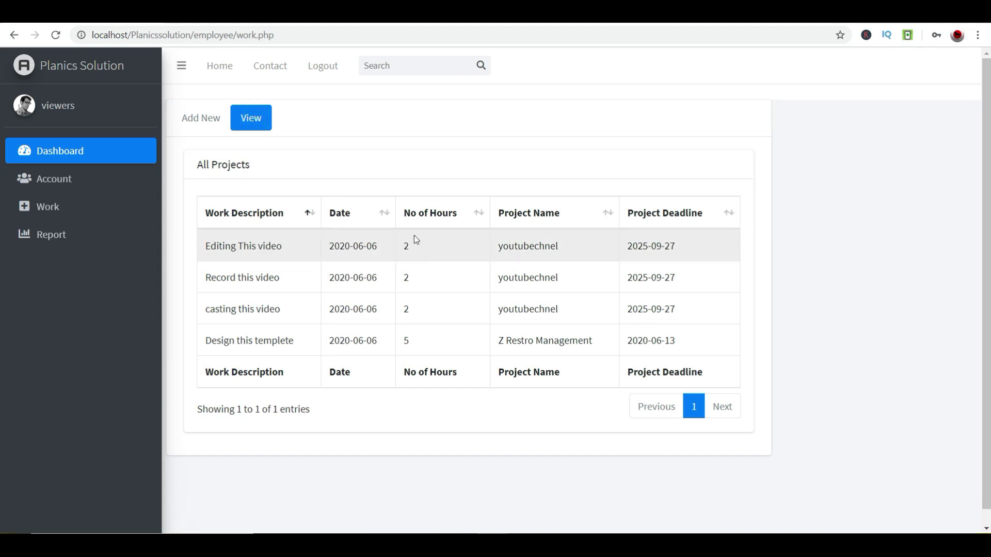
{"action": "triple_click", "coordinate": [590, 339]}
{"action": "double_click", "coordinate": [559, 309]}
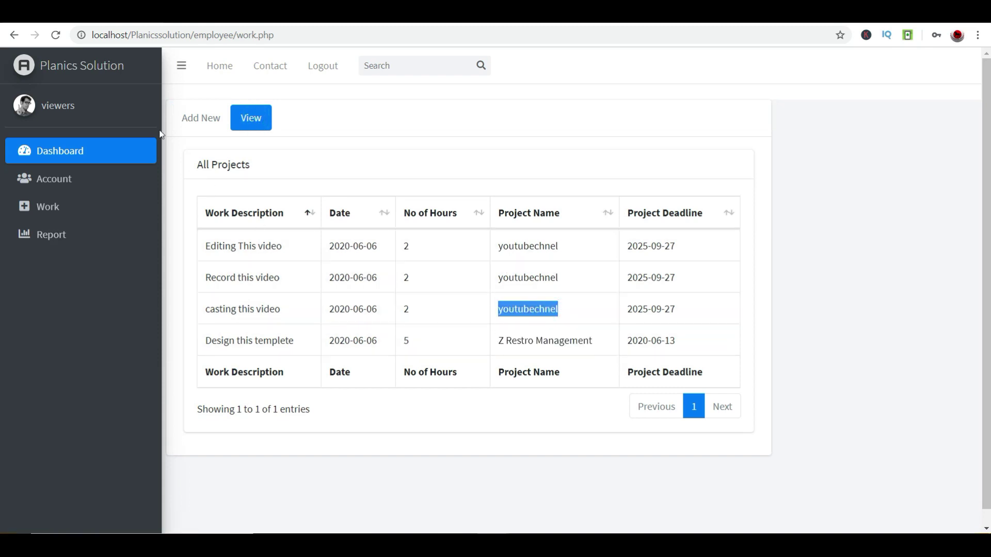
{"action": "left_click", "coordinate": [55, 144]}
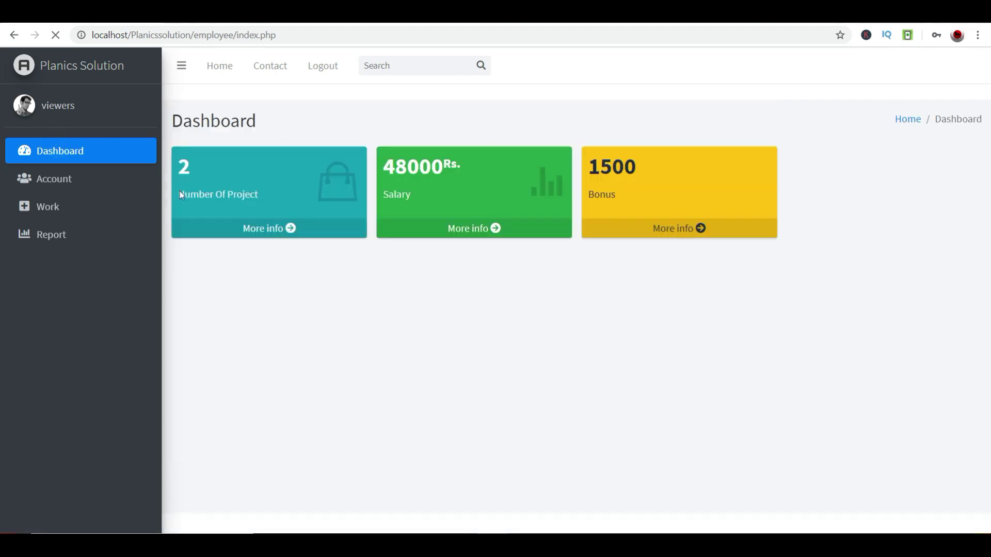
{"action": "mouse_move", "coordinate": [203, 164]}
{"action": "left_mouse_down"}
{"action": "mouse_move", "coordinate": [174, 120]}
{"action": "mouse_move", "coordinate": [186, 166]}
{"action": "left_mouse_up"}
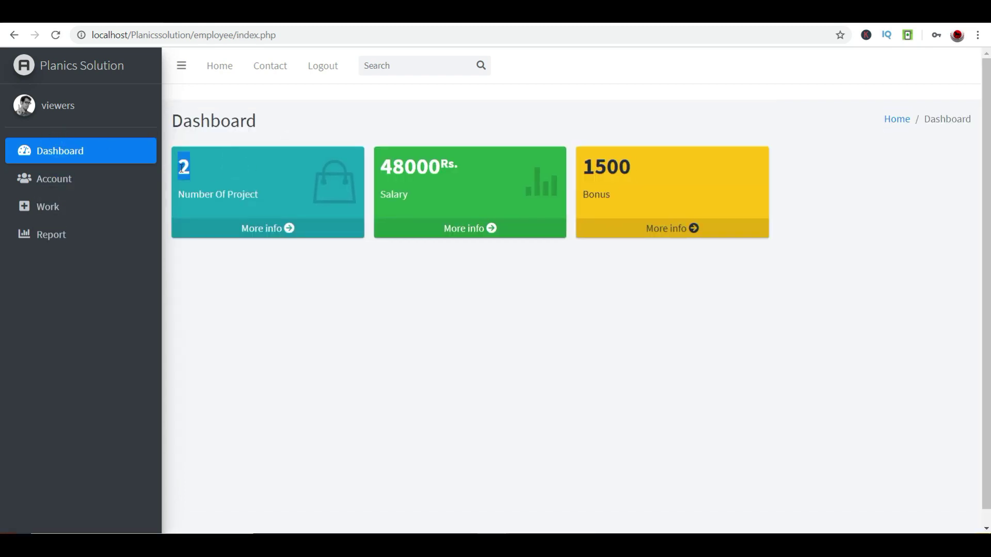
- Filter the employee's work report to youtubechnel, Monthly, listing three records
{"action": "left_click", "coordinate": [66, 236]}
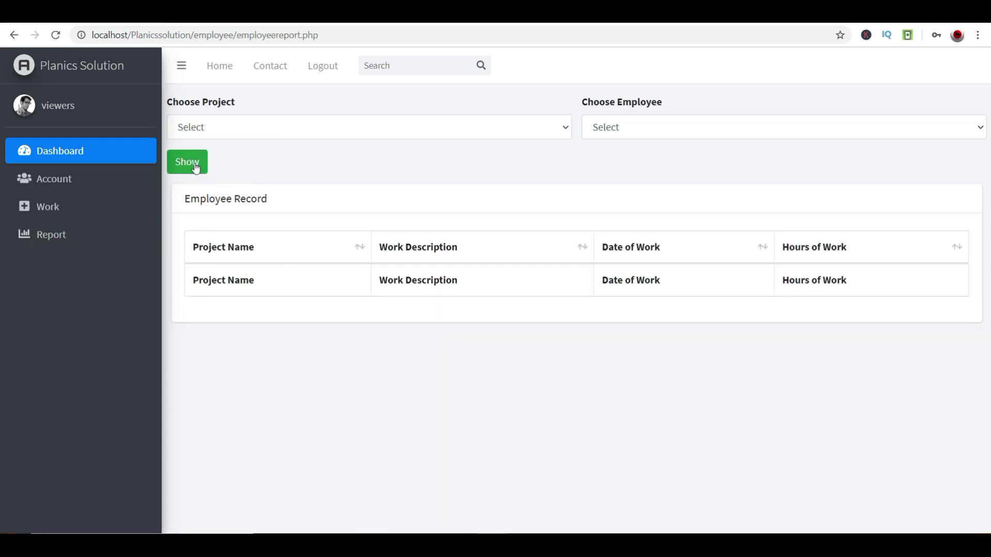
{"action": "left_click", "coordinate": [195, 166]}
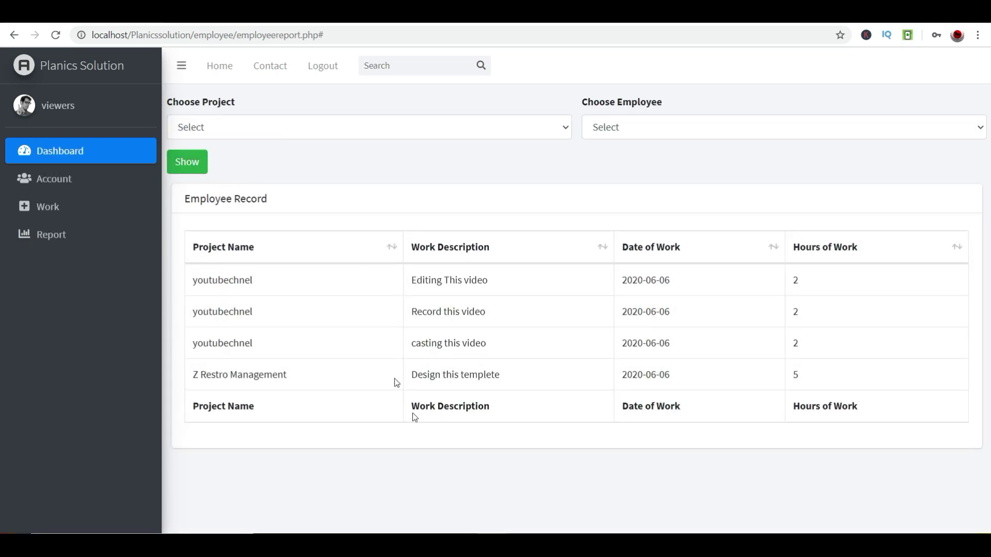
{"action": "left_click", "coordinate": [221, 126]}
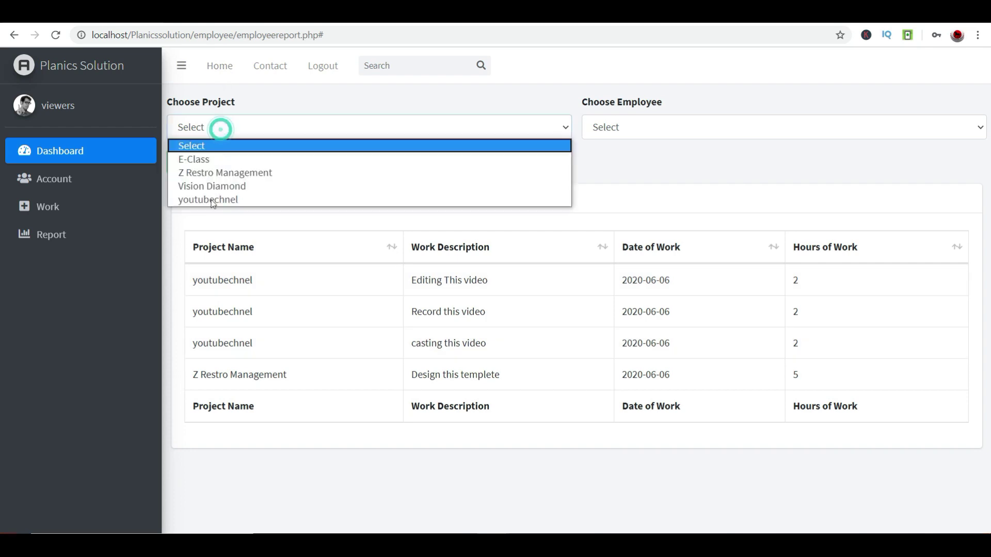
{"action": "left_click", "coordinate": [211, 200]}
{"action": "left_click", "coordinate": [682, 130]}
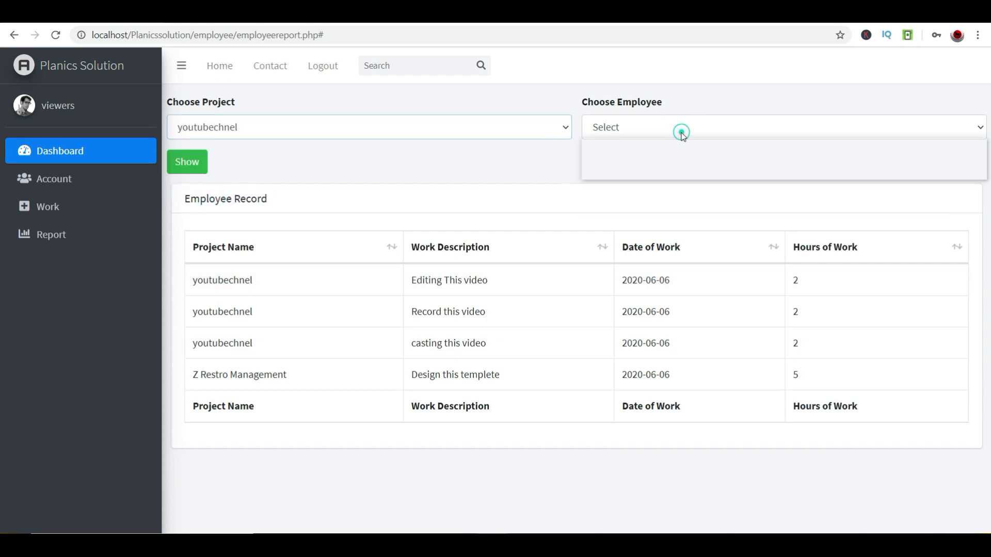
{"action": "left_click", "coordinate": [651, 162]}
{"action": "left_click", "coordinate": [192, 173]}
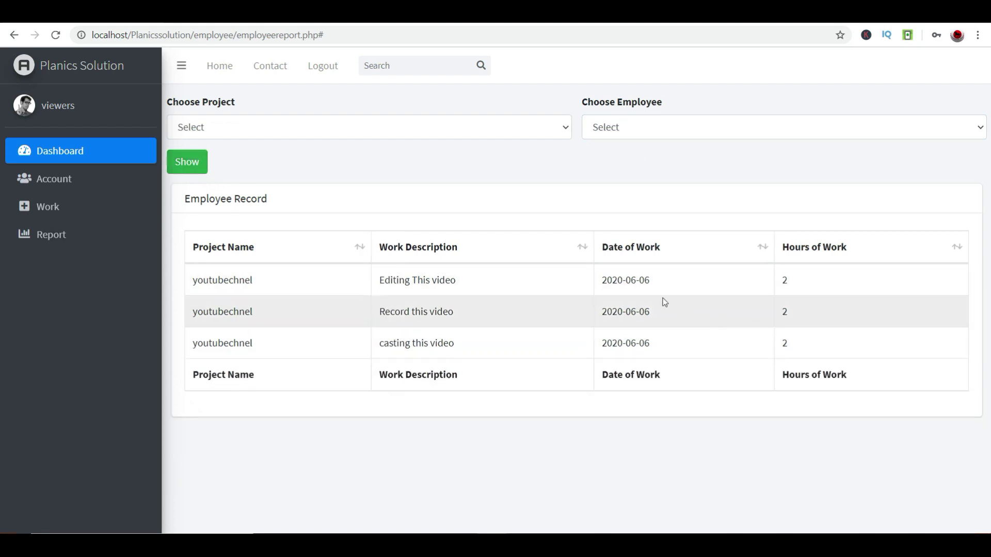
{"action": "left_click_drag", "start_coordinate": [636, 280], "coordinate": [263, 267]}
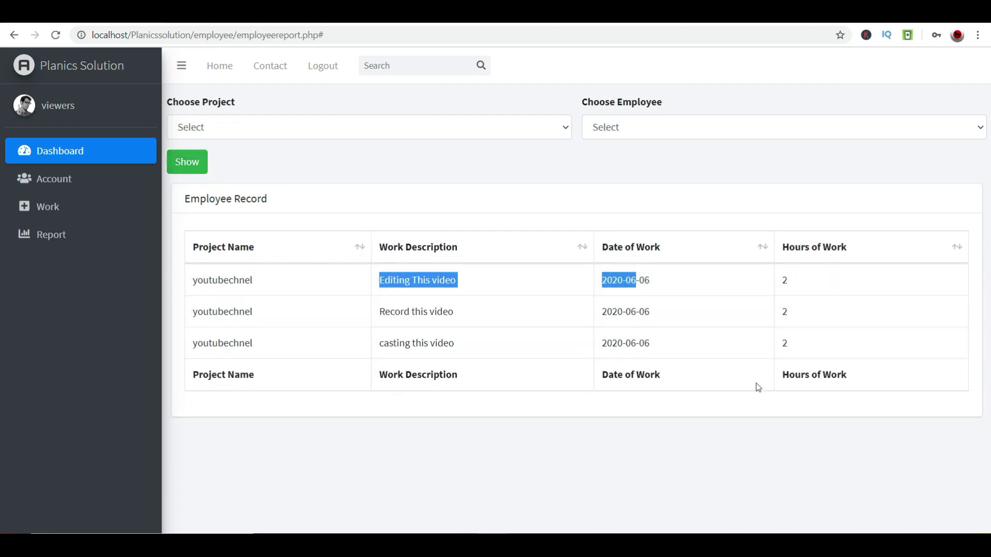
{"action": "left_click_drag", "start_coordinate": [744, 357], "coordinate": [197, 280]}
{"action": "left_click", "coordinate": [425, 167]}
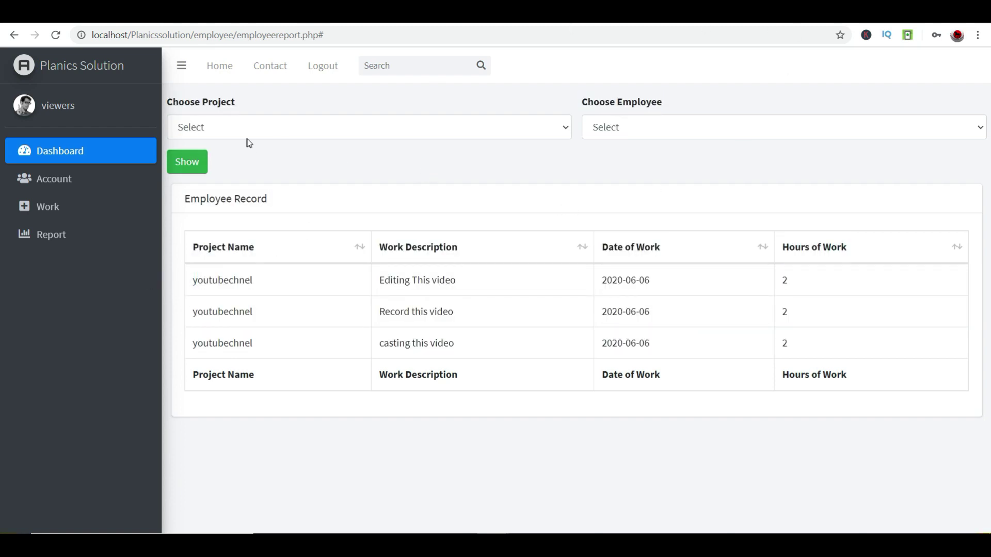
- Refilter to Z Restro Management, Yearly, leaving one 5-hour record, then log out
{"action": "left_click", "coordinate": [277, 128]}
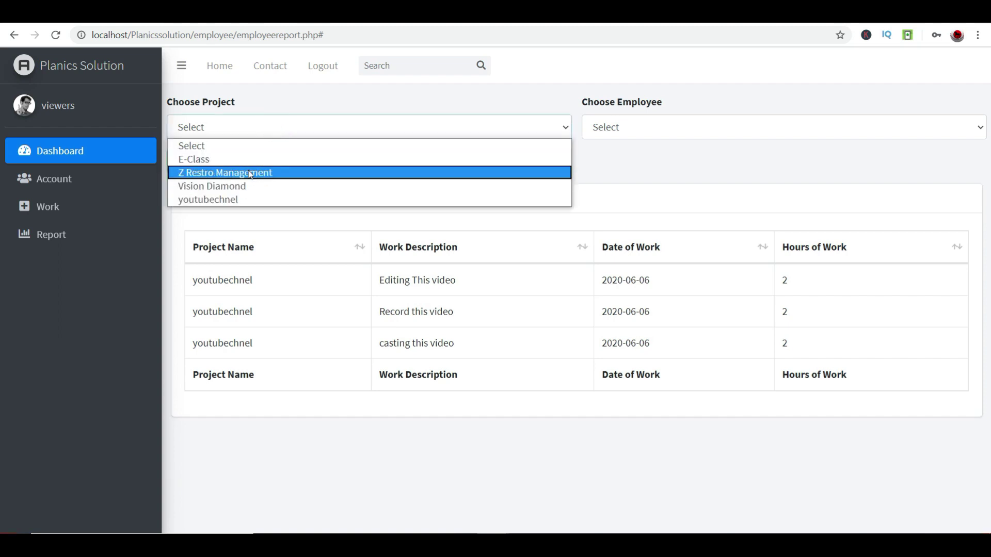
{"action": "left_click", "coordinate": [249, 170]}
{"action": "left_click", "coordinate": [614, 127]}
{"action": "left_click", "coordinate": [601, 173]}
{"action": "left_click", "coordinate": [187, 162]}
{"action": "left_click_drag", "start_coordinate": [189, 284], "coordinate": [896, 274]}
{"action": "double_click", "coordinate": [883, 290]}
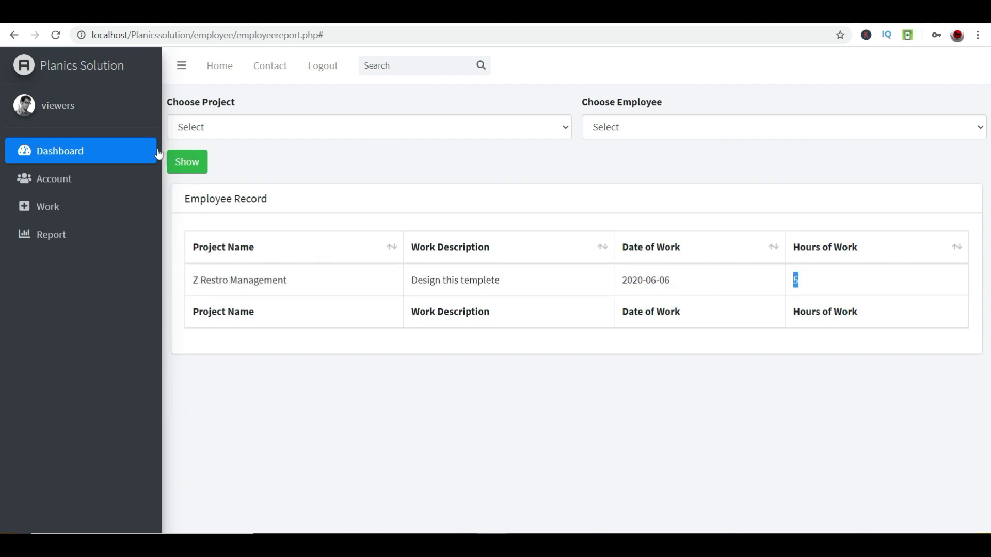
{"action": "left_click", "coordinate": [324, 70]}
- Sign in as admin with the saved username and the admin password
{"action": "left_click", "coordinate": [630, 228]}
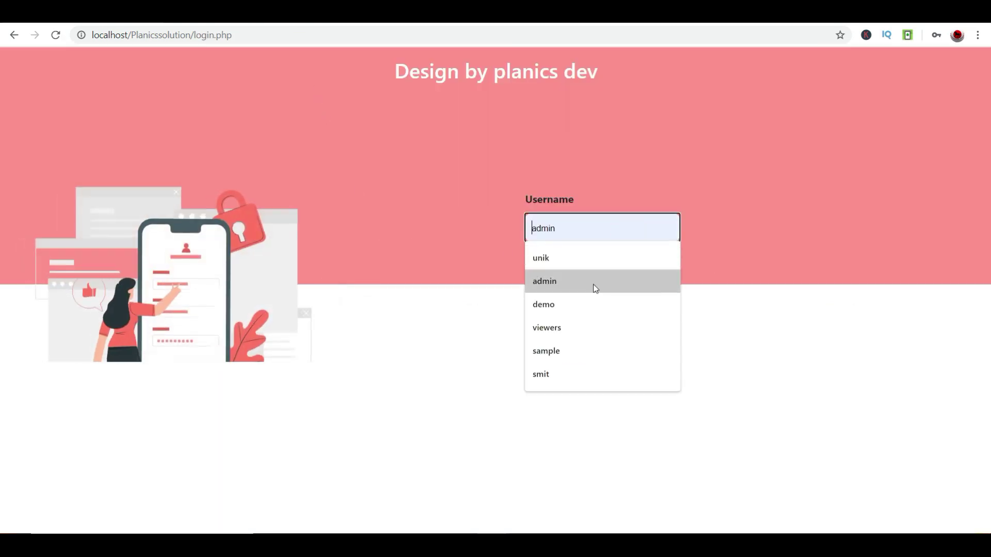
{"action": "left_click", "coordinate": [593, 280]}
{"action": "left_click", "coordinate": [584, 293]}
{"action": "type", "text": "admin"}
{"action": "key", "text": "Tab"}
{"action": "key", "text": "Return"}
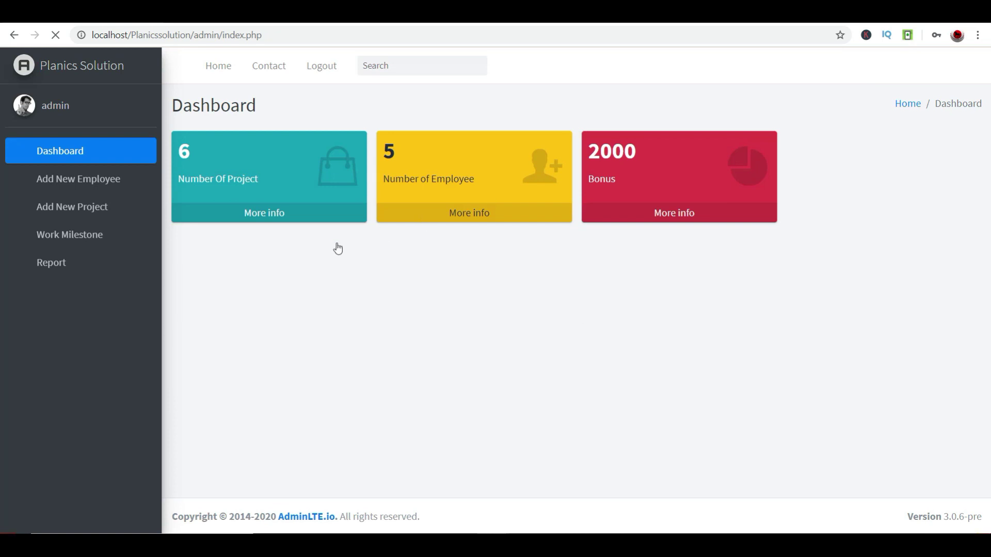
- Open the admin report, list all employees' records, and choose youtubechnel as the project
{"action": "left_click", "coordinate": [67, 262]}
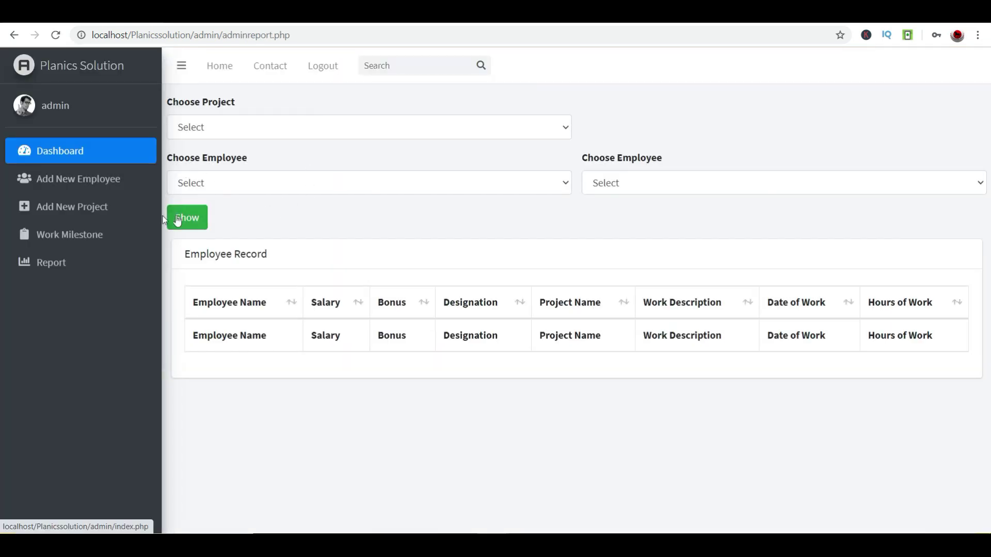
{"action": "left_click", "coordinate": [192, 218]}
{"action": "scroll", "coordinate": [230, 252], "scroll_direction": "down", "scroll_amount": 5}
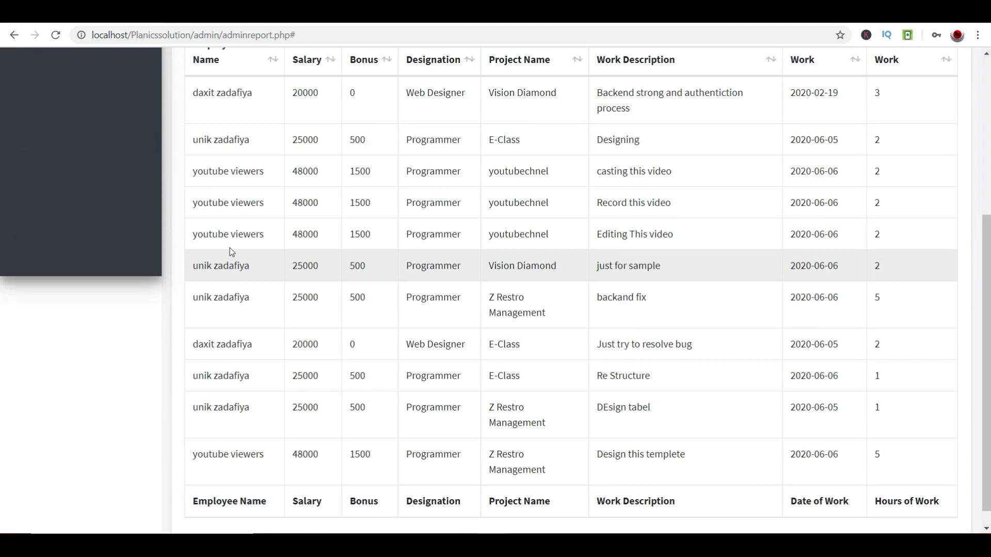
{"action": "scroll", "coordinate": [230, 252], "scroll_direction": "down", "scroll_amount": 1}
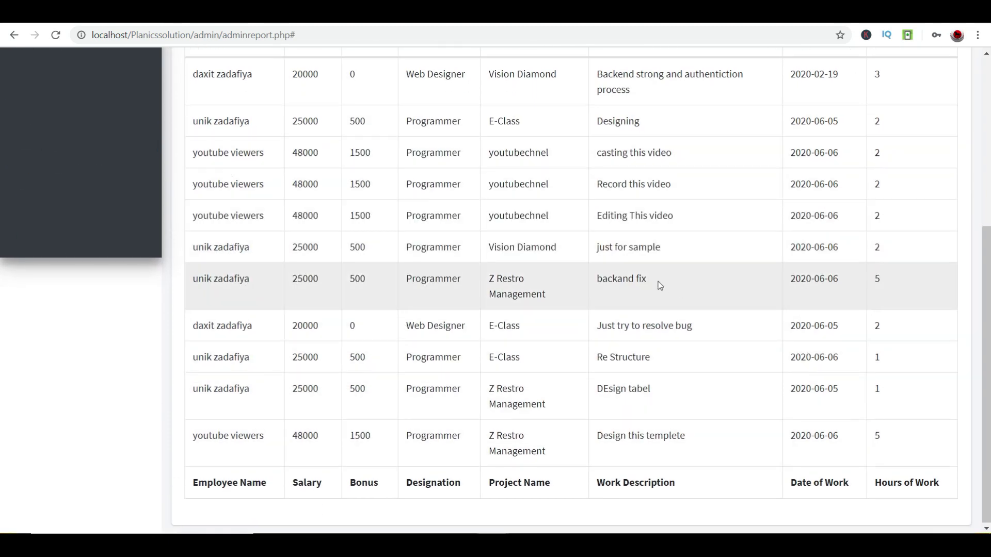
{"action": "scroll", "coordinate": [659, 286], "scroll_direction": "up", "scroll_amount": 5}
{"action": "left_click", "coordinate": [215, 115]}
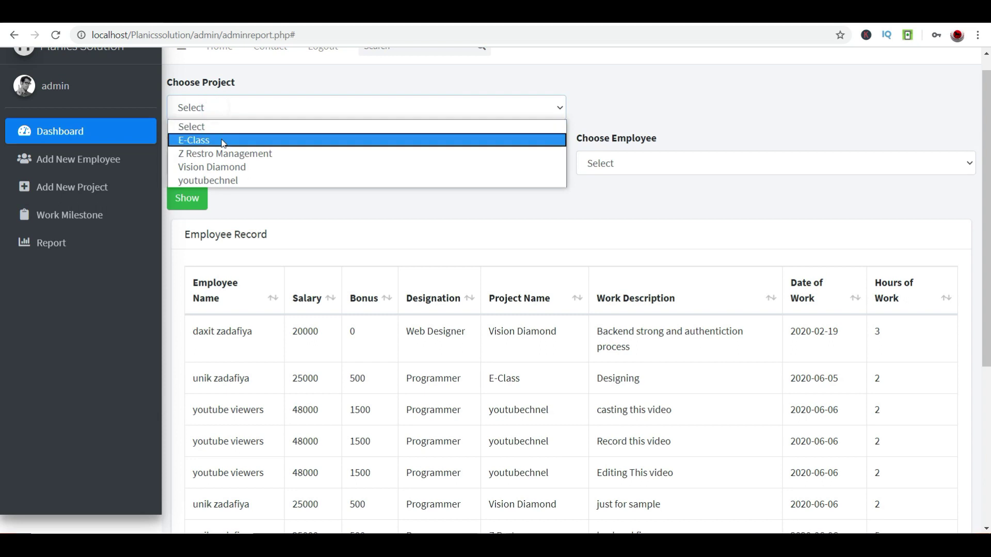
{"action": "left_click", "coordinate": [224, 176]}
- Filter the report to employee youtube viewers with the Yearly period
{"action": "left_click", "coordinate": [253, 171]}
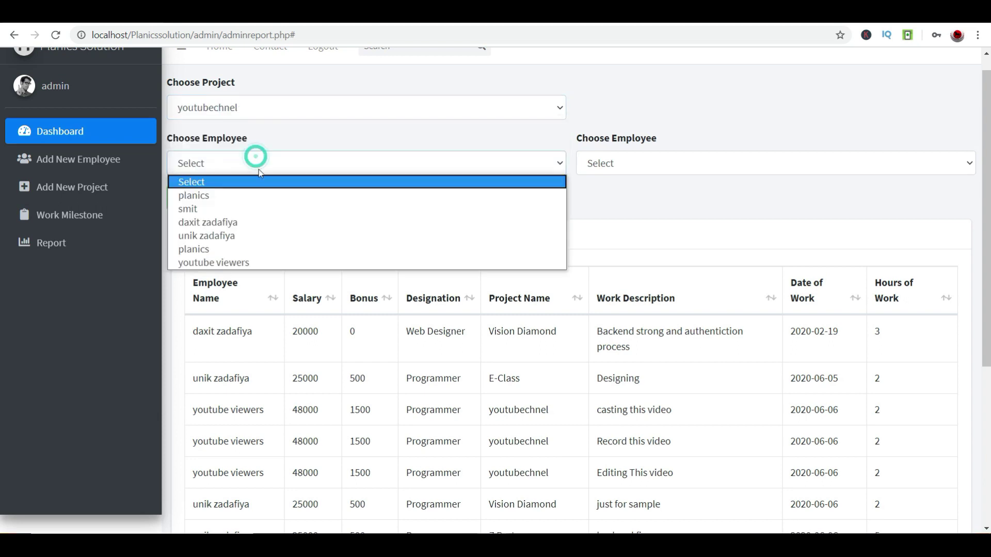
{"action": "left_click", "coordinate": [539, 262]}
{"action": "left_click", "coordinate": [739, 160]}
{"action": "key", "text": "Escape"}
{"action": "scroll", "coordinate": [310, 190], "scroll_direction": "down", "scroll_amount": 3}
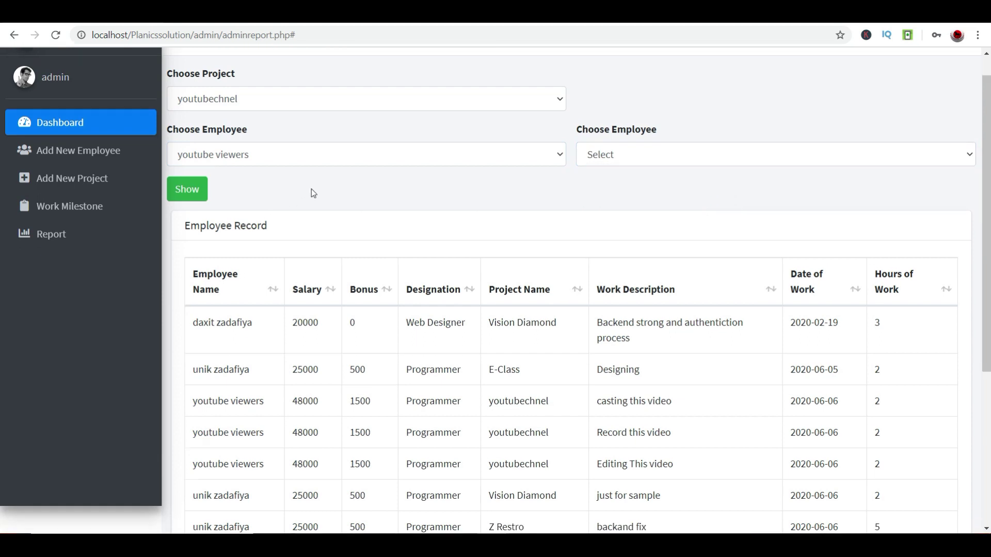
{"action": "scroll", "coordinate": [589, 115], "scroll_direction": "up", "scroll_amount": 3}
{"action": "left_click", "coordinate": [636, 191]}
{"action": "left_click", "coordinate": [619, 228]}
{"action": "left_click", "coordinate": [186, 227]}
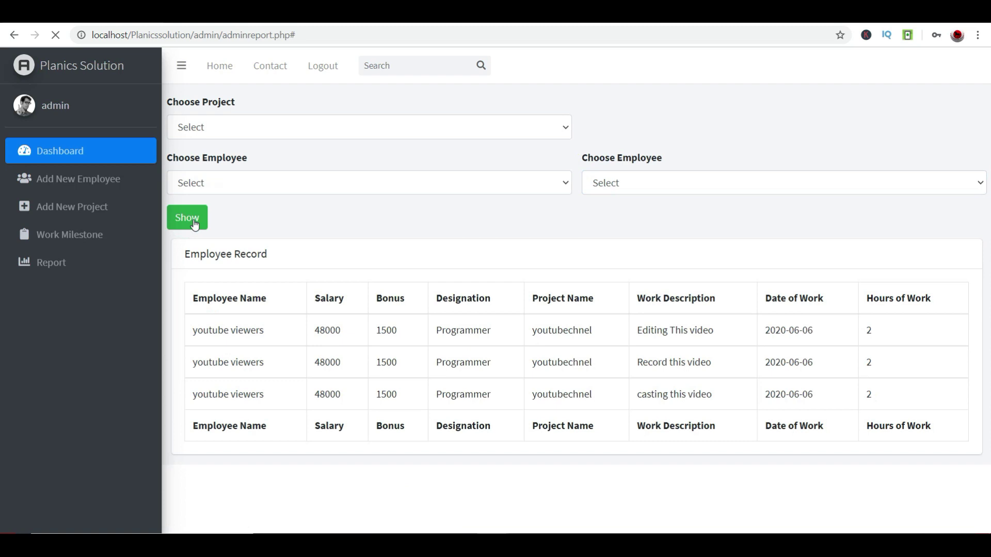
- Review the three youtubechnel rows, each carrying the 1500 bonus
{"action": "left_click_drag", "start_coordinate": [198, 335], "coordinate": [926, 402]}
{"action": "left_click", "coordinate": [726, 464]}
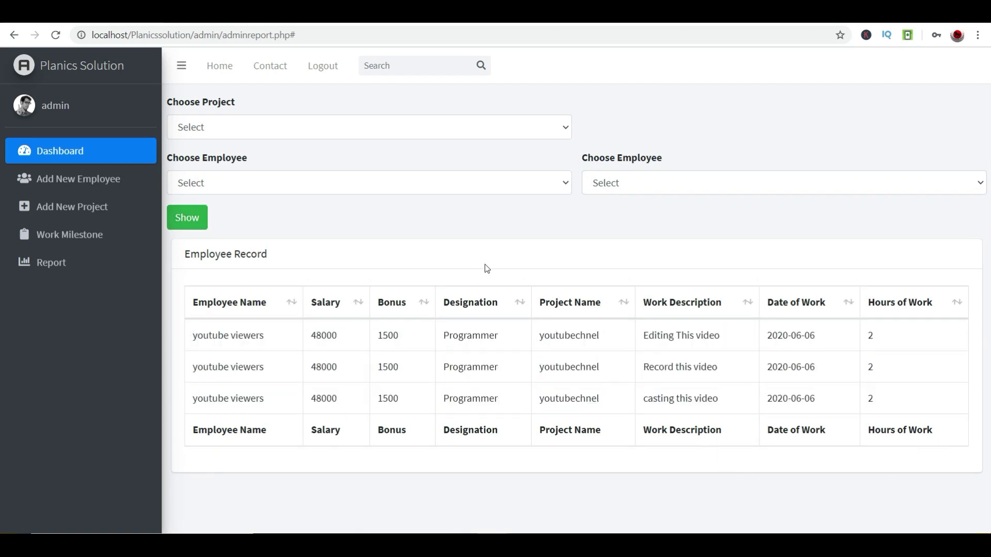
{"action": "double_click", "coordinate": [569, 334]}
{"action": "left_click", "coordinate": [569, 378]}
{"action": "double_click", "coordinate": [567, 369]}
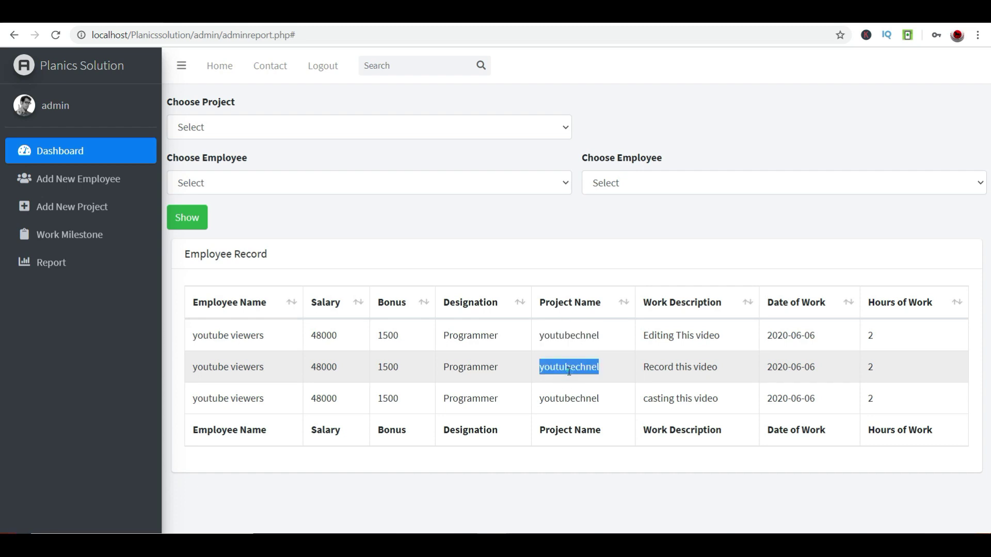
{"action": "left_click", "coordinate": [569, 378]}
{"action": "double_click", "coordinate": [569, 397]}
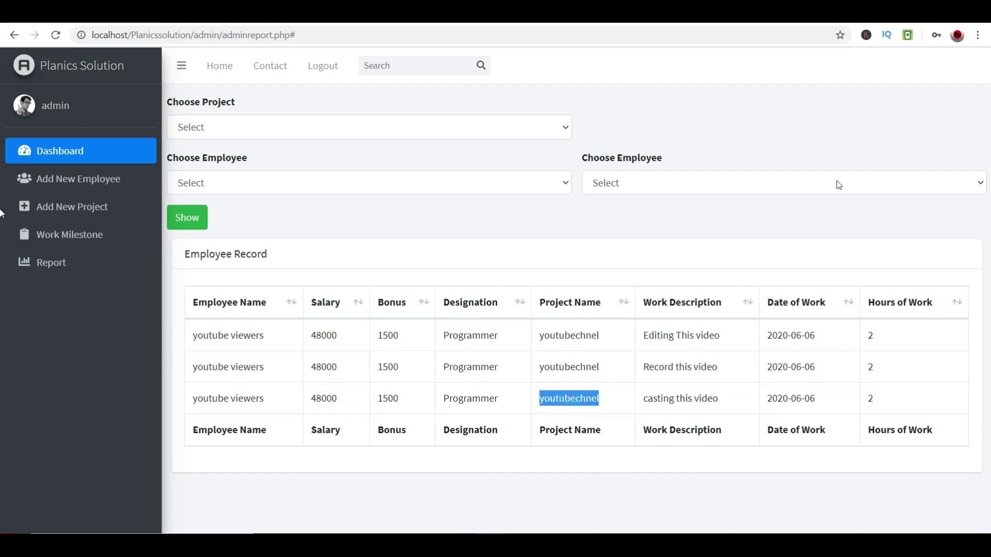
{"action": "left_click", "coordinate": [395, 336]}
{"action": "left_click_drag", "start_coordinate": [370, 342], "coordinate": [317, 267]}
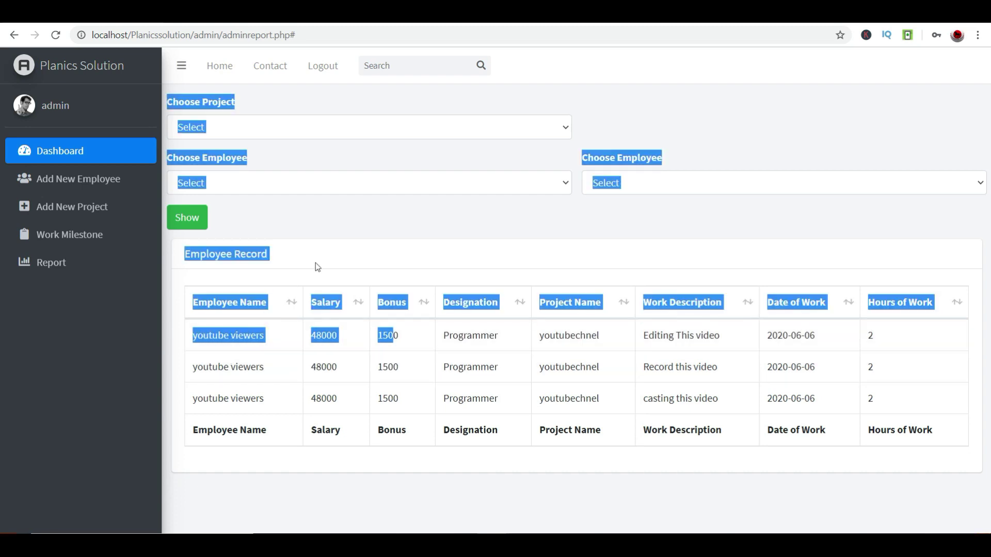
{"action": "left_click", "coordinate": [341, 217]}
{"action": "left_click", "coordinate": [260, 129]}
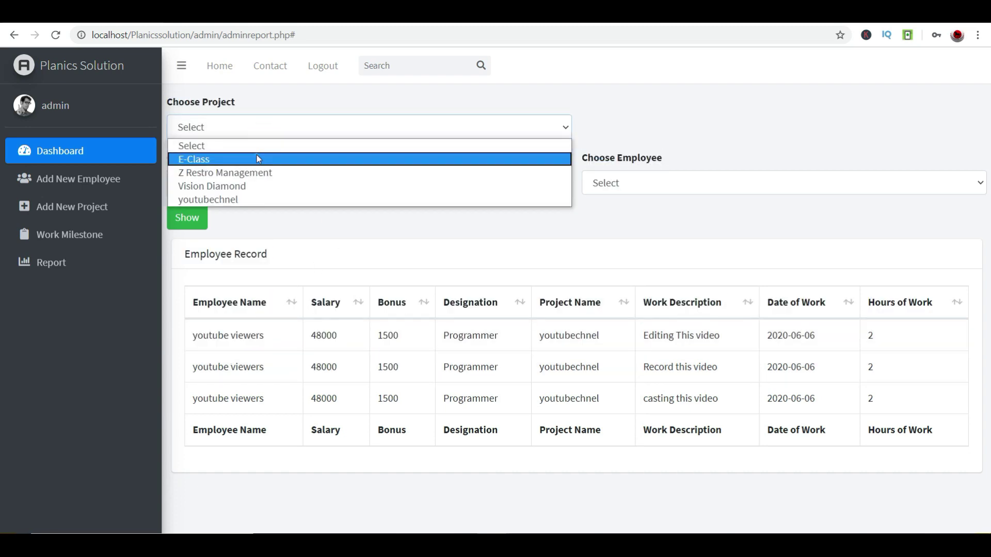
- Filter the report to E-Class and the programmer earning 25000, Monthly
{"action": "left_click", "coordinate": [259, 158]}
{"action": "left_click", "coordinate": [274, 182]}
{"action": "left_click", "coordinate": [614, 228]}
{"action": "left_click", "coordinate": [413, 184]}
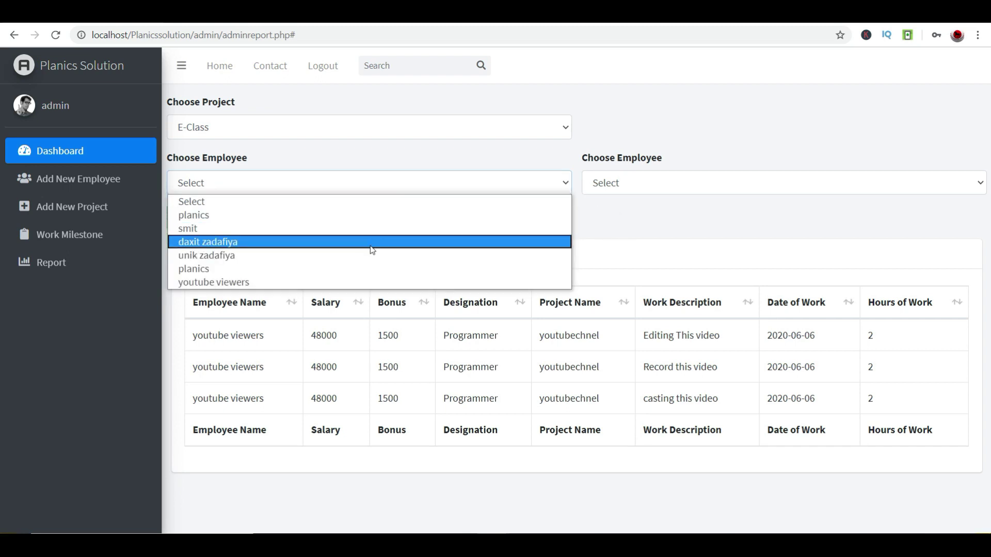
{"action": "left_click", "coordinate": [353, 268]}
{"action": "left_click", "coordinate": [318, 189]}
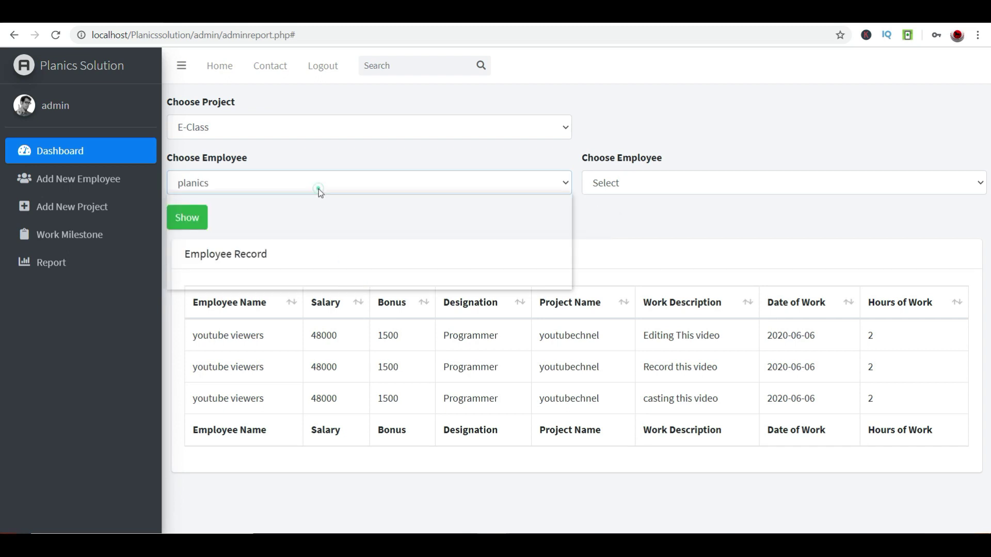
{"action": "left_click", "coordinate": [313, 254]}
{"action": "left_click", "coordinate": [605, 181]}
{"action": "left_click", "coordinate": [611, 215]}
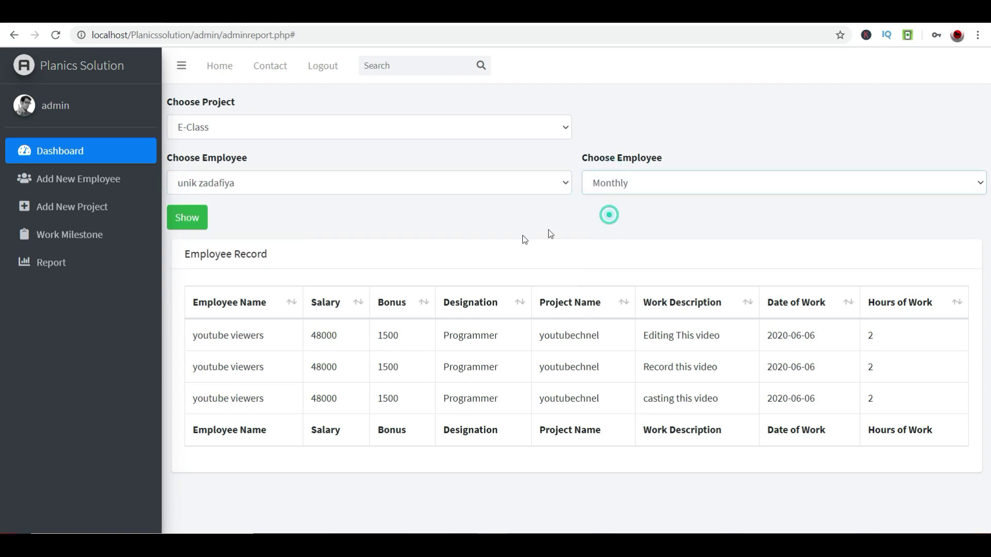
{"action": "left_click", "coordinate": [186, 217]}
{"action": "left_click_drag", "start_coordinate": [212, 334], "coordinate": [701, 207]}
- Show the same E-Class programmer's records with the Yearly period instead
{"action": "left_click", "coordinate": [690, 184]}
{"action": "left_click", "coordinate": [280, 126]}
{"action": "left_click", "coordinate": [272, 158]}
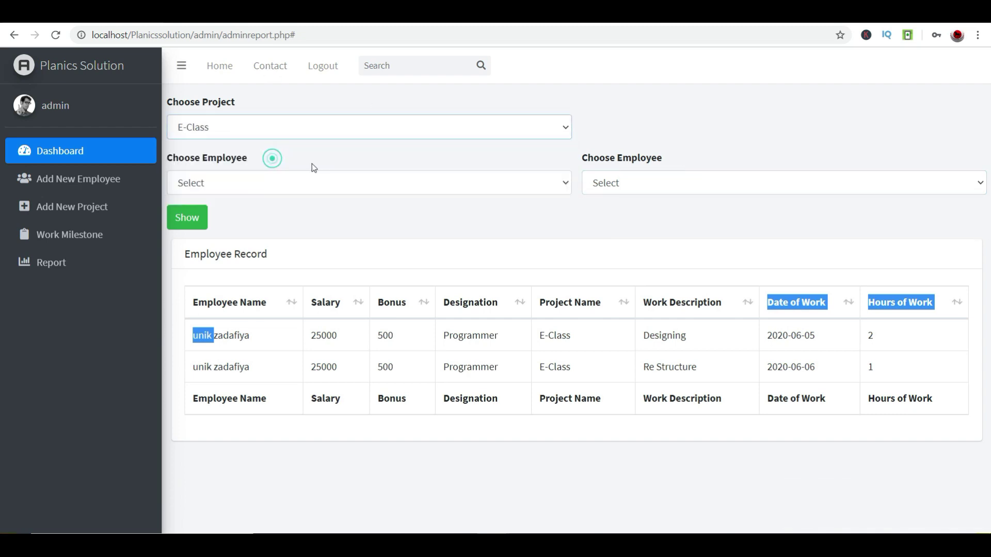
{"action": "left_click", "coordinate": [364, 182]}
{"action": "left_click", "coordinate": [316, 255]}
{"action": "left_click", "coordinate": [615, 185]}
{"action": "left_click", "coordinate": [608, 227]}
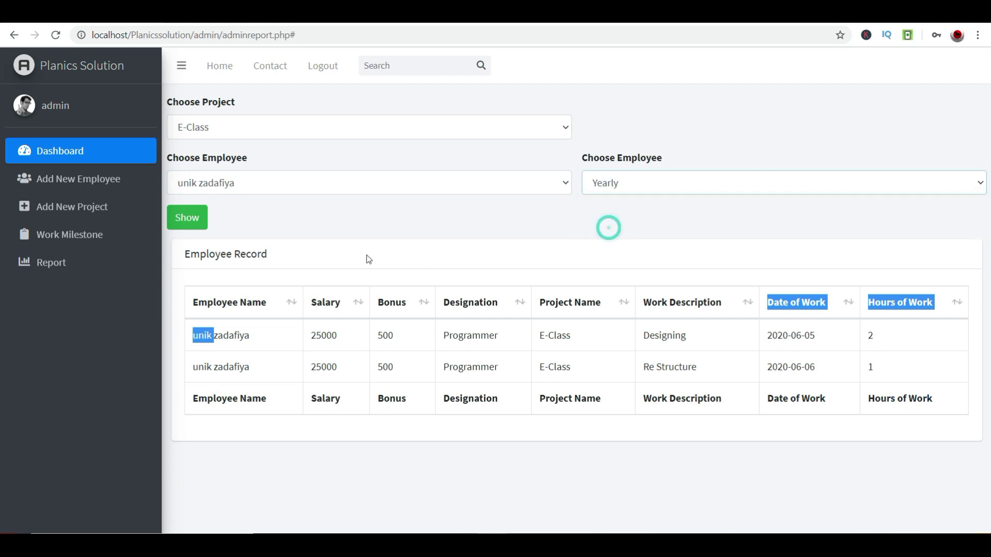
{"action": "left_click", "coordinate": [185, 217]}
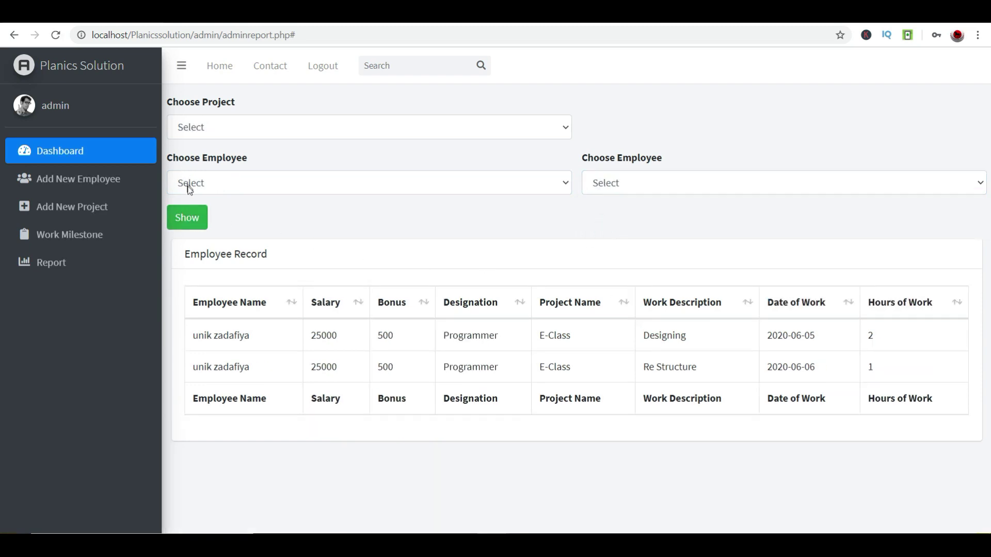
- Show the Vision Diamond report, scroll through it, then reload the Report page
{"action": "left_click", "coordinate": [188, 185]}
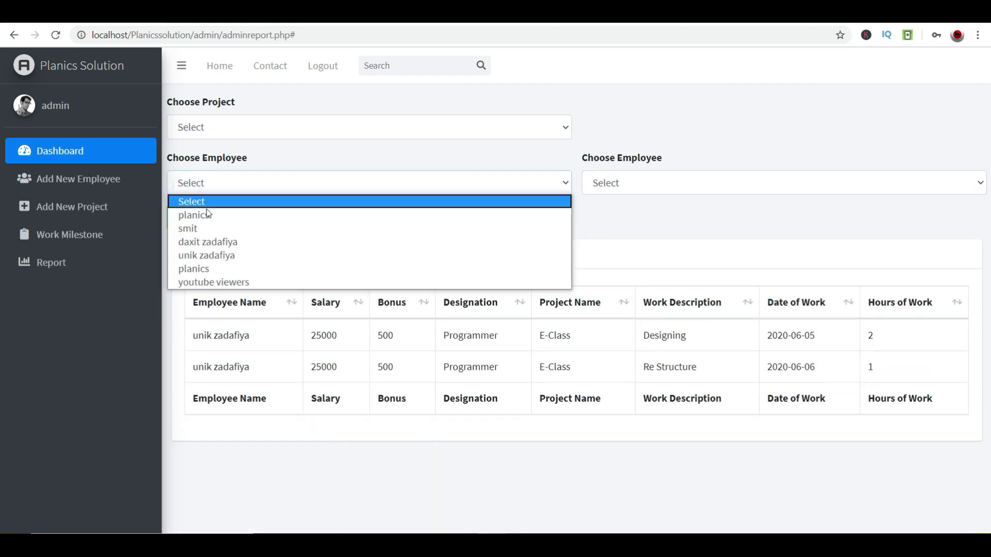
{"action": "left_click", "coordinate": [250, 138]}
{"action": "left_click", "coordinate": [239, 191]}
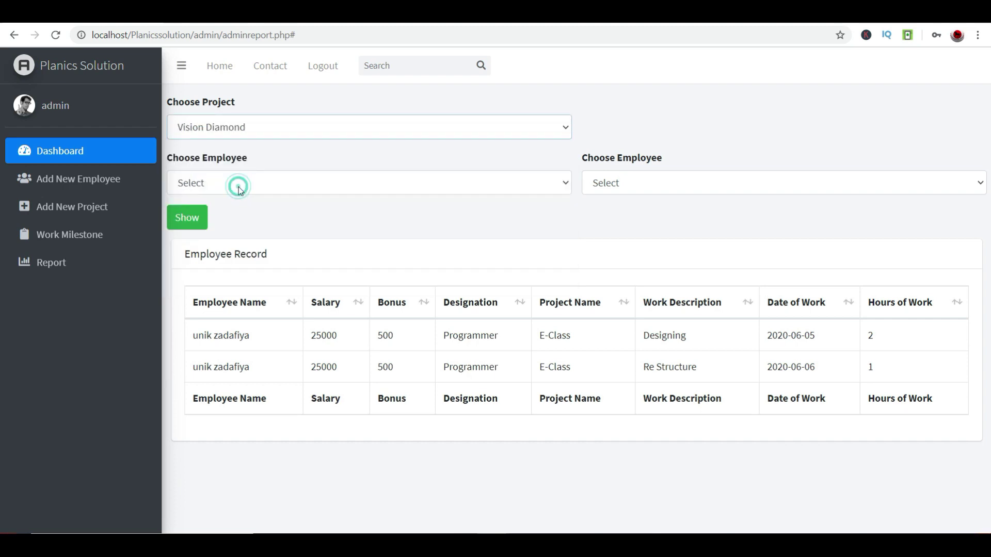
{"action": "left_click", "coordinate": [242, 134]}
{"action": "left_click", "coordinate": [409, 225]}
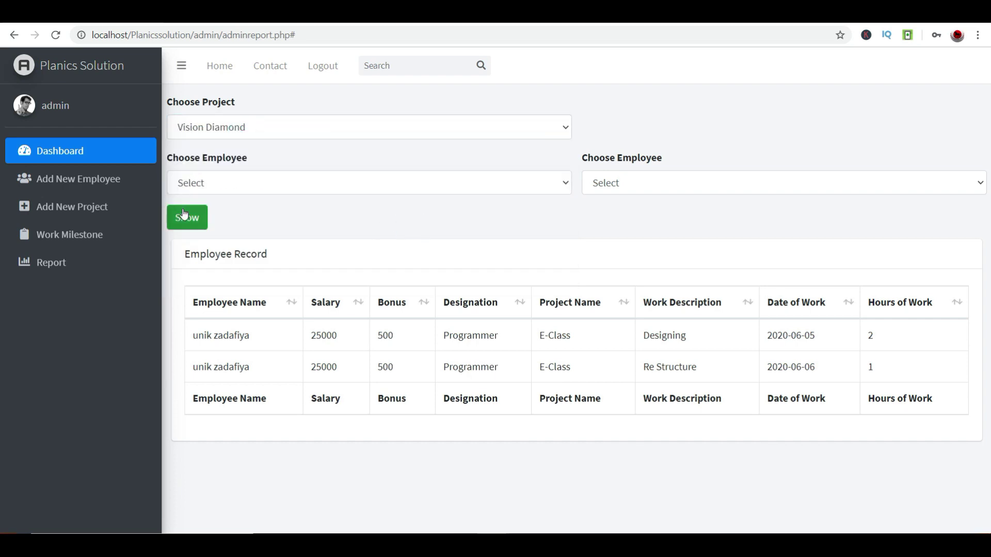
{"action": "scroll", "coordinate": [206, 206], "scroll_direction": "down", "scroll_amount": 5}
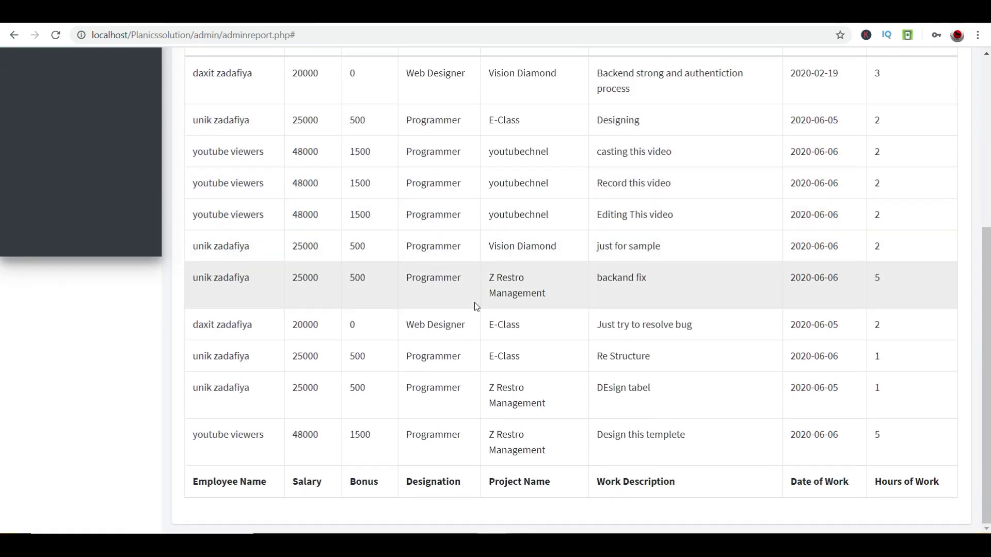
{"action": "scroll", "coordinate": [541, 449], "scroll_direction": "up", "scroll_amount": 5}
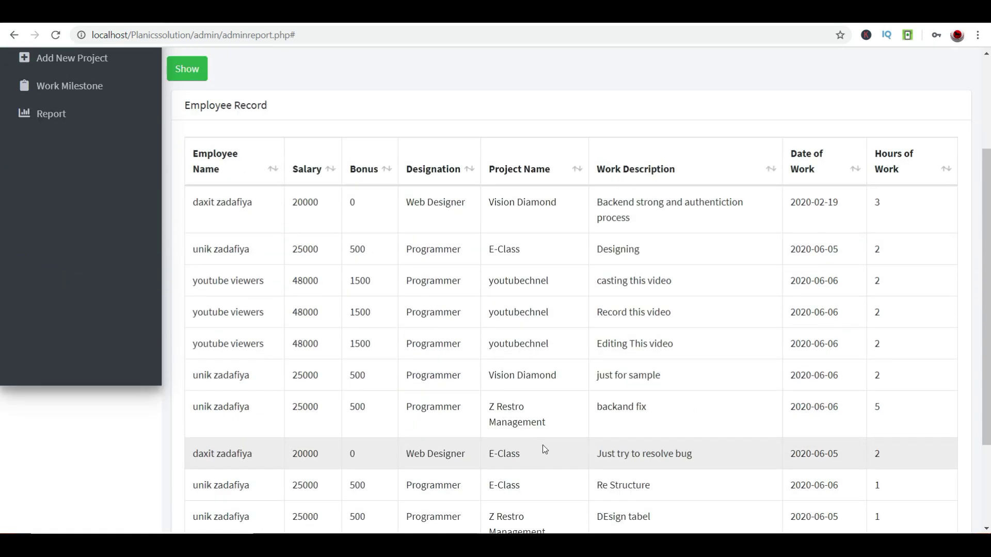
{"action": "scroll", "coordinate": [545, 447], "scroll_direction": "down", "scroll_amount": 1}
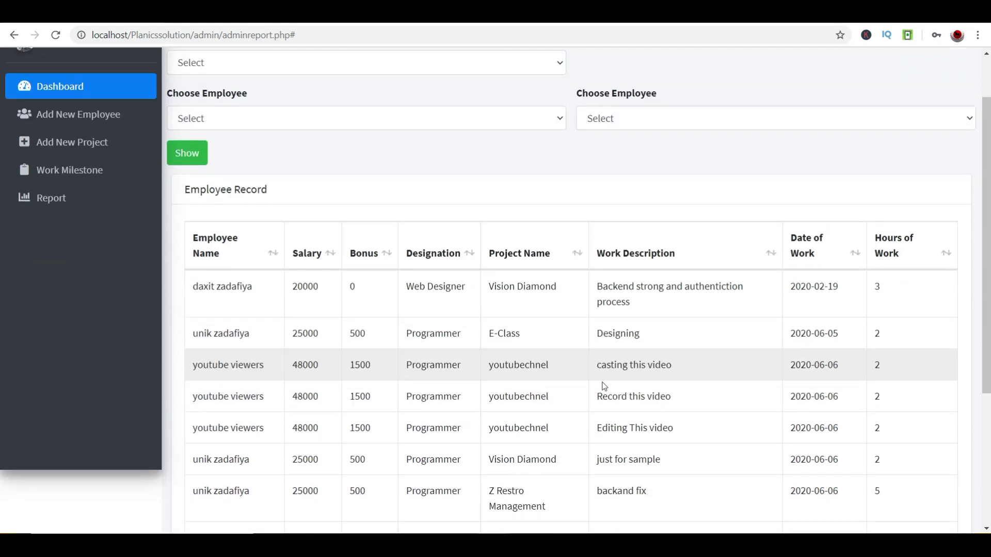
{"action": "scroll", "coordinate": [604, 275], "scroll_direction": "down", "scroll_amount": 2}
{"action": "left_click_drag", "start_coordinate": [551, 158], "coordinate": [559, 157]}
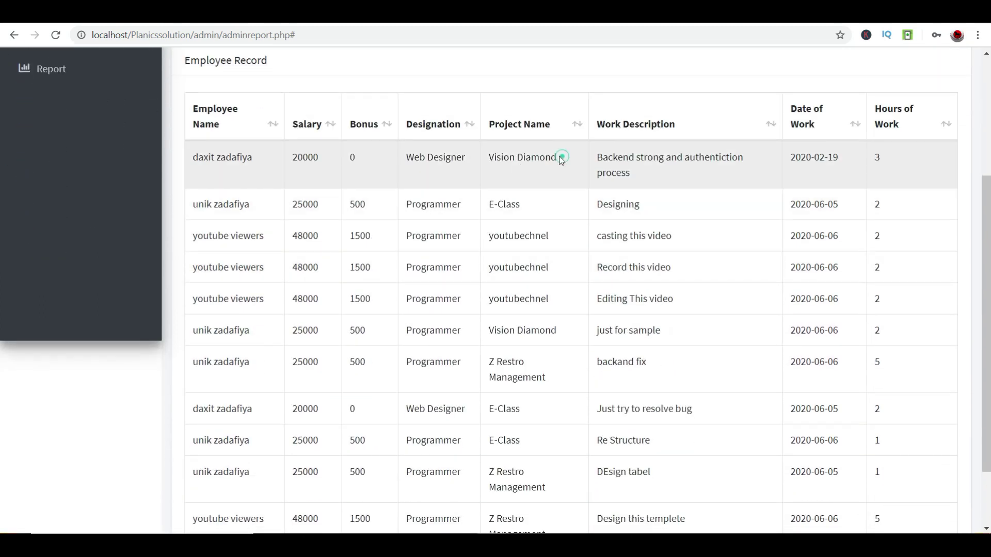
{"action": "scroll", "coordinate": [559, 170], "scroll_direction": "up", "scroll_amount": 3}
{"action": "left_click", "coordinate": [48, 261]}
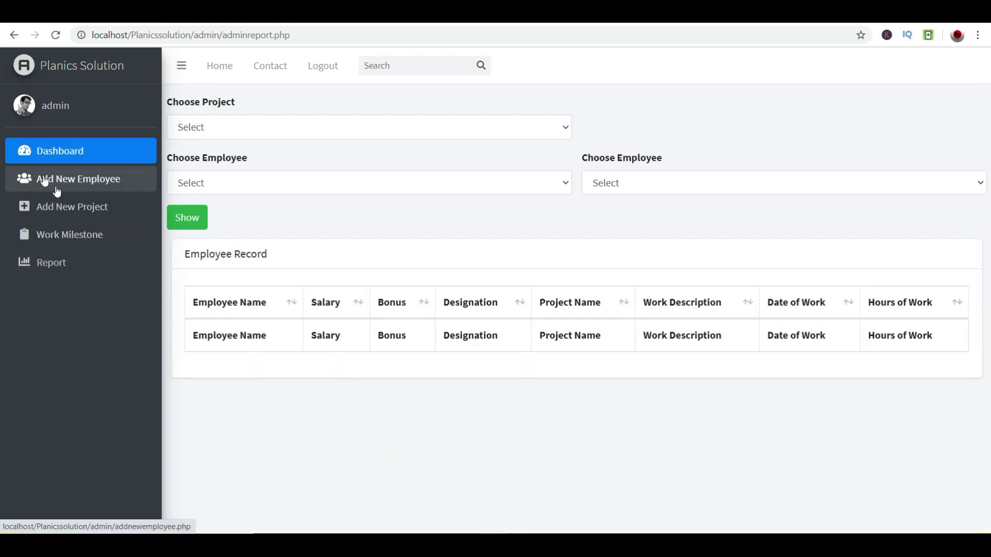
- On Work Milestone, show E-Class milestones for employee youtube viewers
{"action": "left_click", "coordinate": [66, 235]}
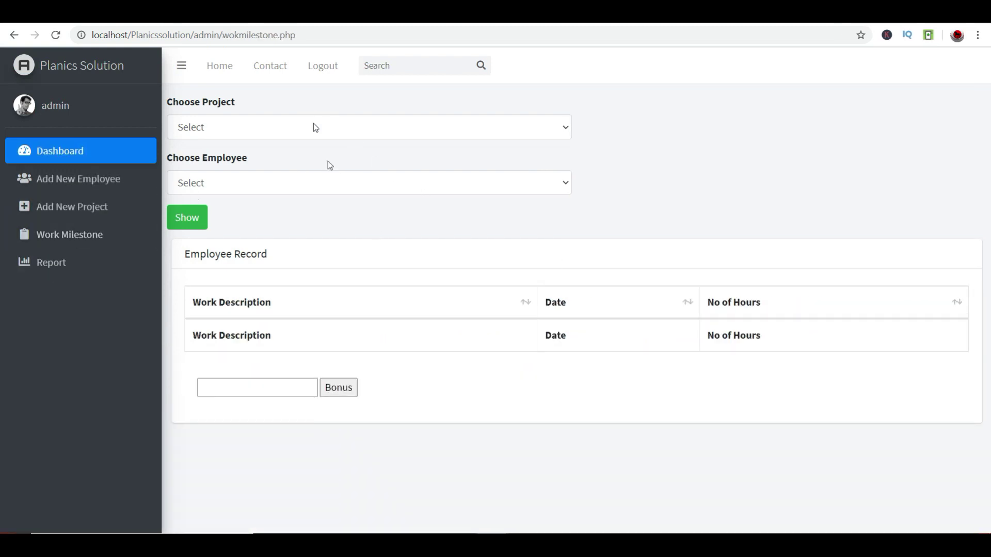
{"action": "left_click", "coordinate": [230, 127]}
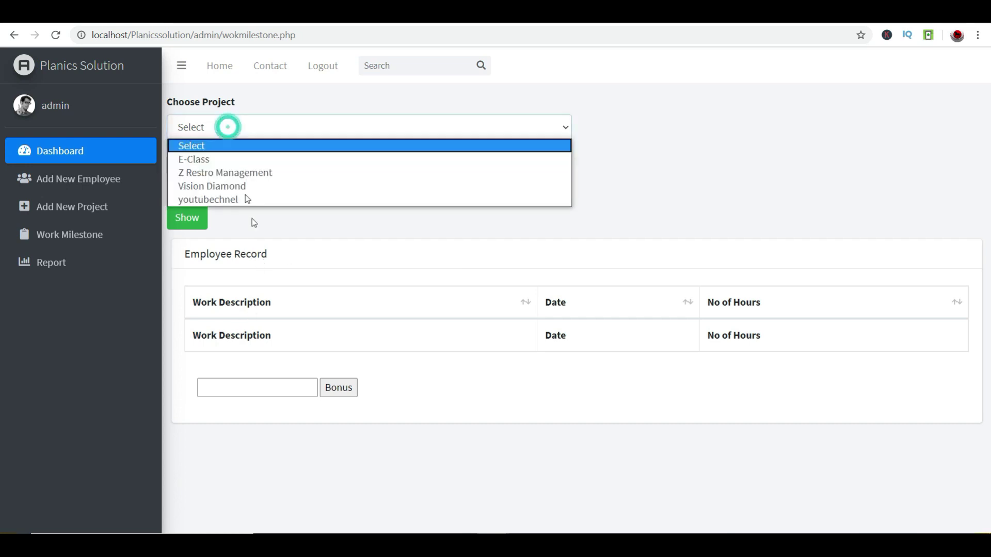
{"action": "left_click", "coordinate": [256, 157]}
{"action": "left_click", "coordinate": [260, 177]}
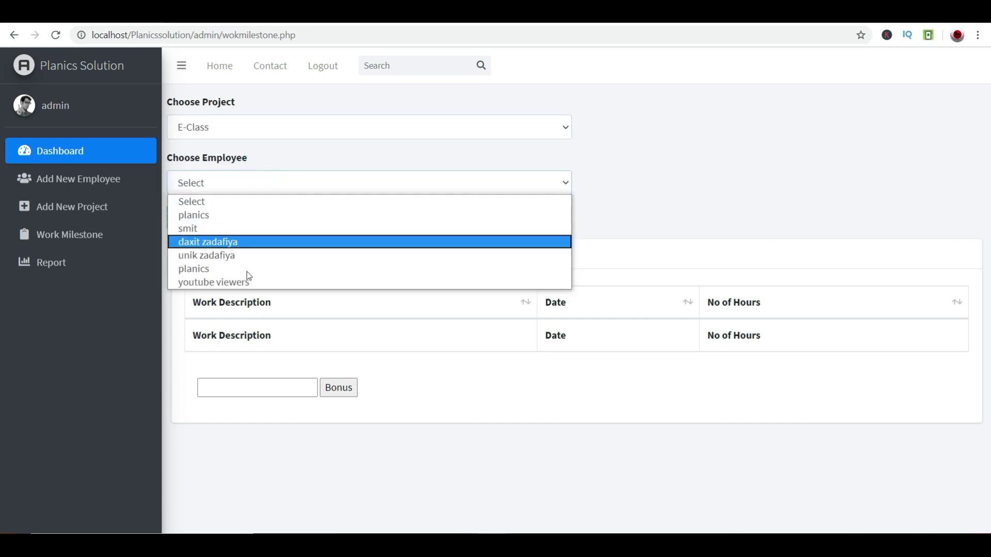
{"action": "left_click", "coordinate": [229, 282]}
{"action": "left_click", "coordinate": [187, 217]}
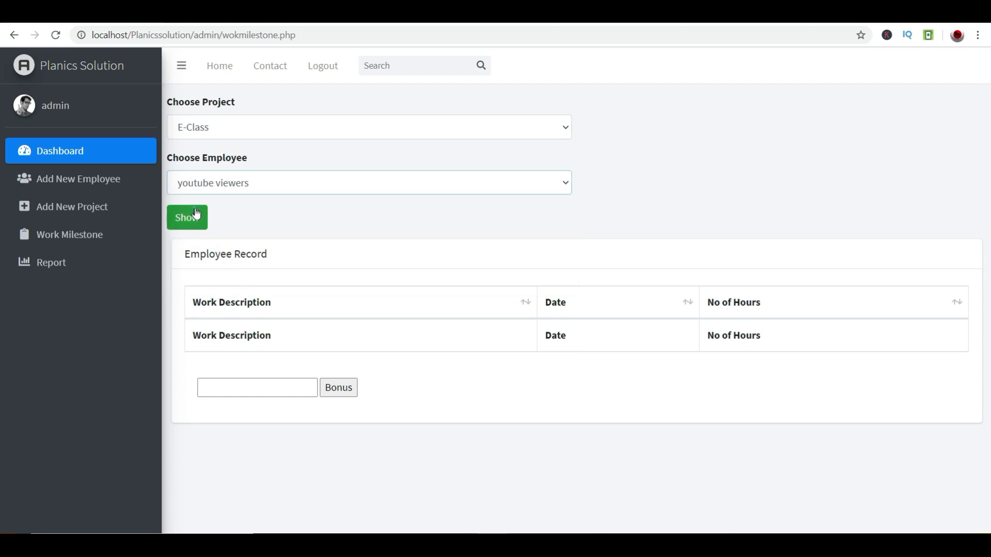
- Show the E-Class programmer earning 25000's Designing and Structure records
{"action": "left_click", "coordinate": [241, 130]}
{"action": "left_click", "coordinate": [235, 160]}
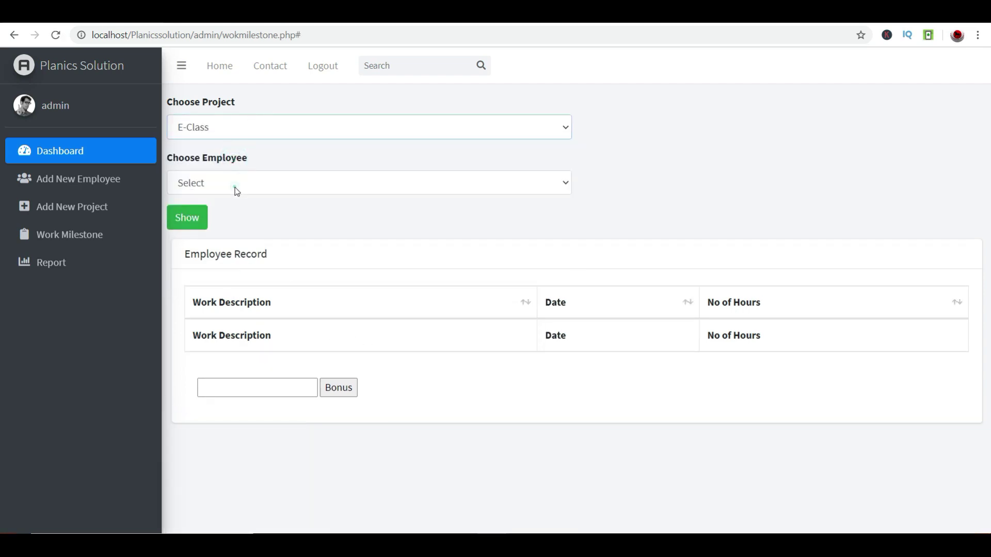
{"action": "left_click", "coordinate": [235, 188]}
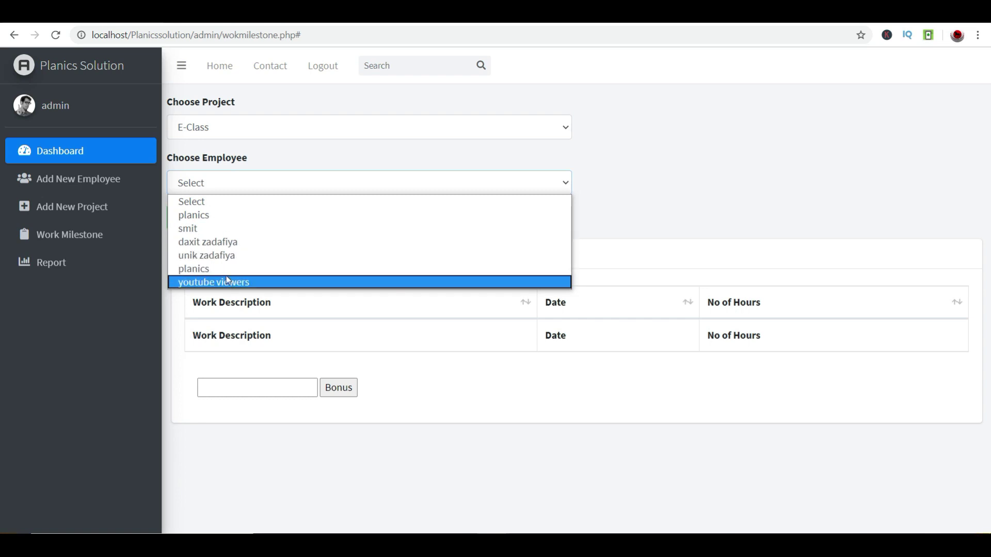
{"action": "left_click", "coordinate": [222, 255]}
{"action": "left_click", "coordinate": [188, 218]}
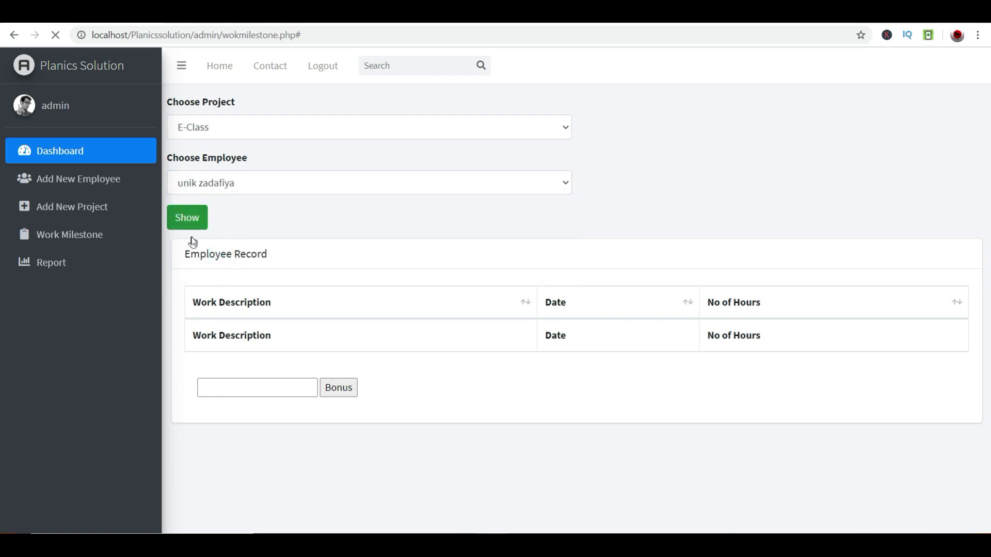
{"action": "double_click", "coordinate": [216, 335]}
{"action": "double_click", "coordinate": [221, 367]}
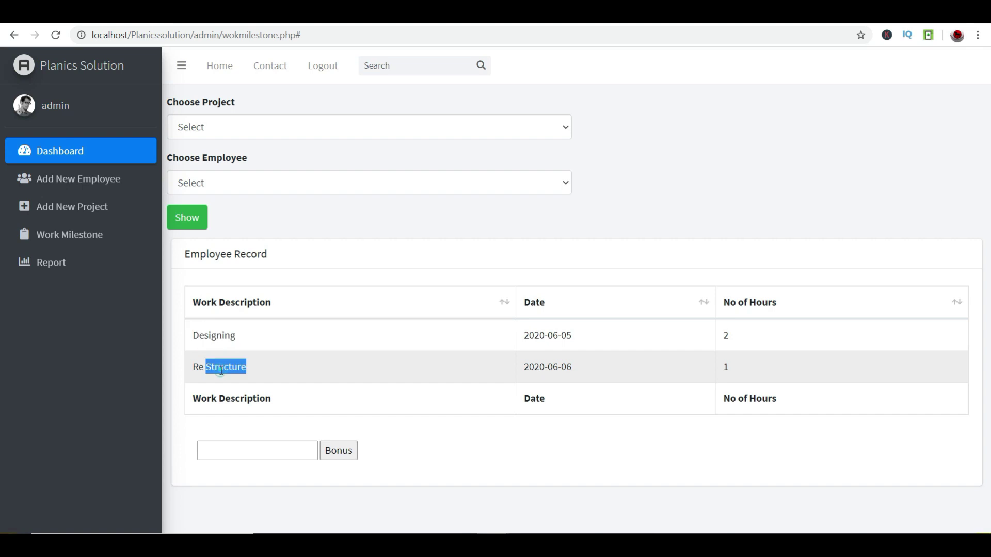
{"action": "left_click_drag", "start_coordinate": [491, 351], "coordinate": [785, 347]}
{"action": "left_click", "coordinate": [777, 373]}
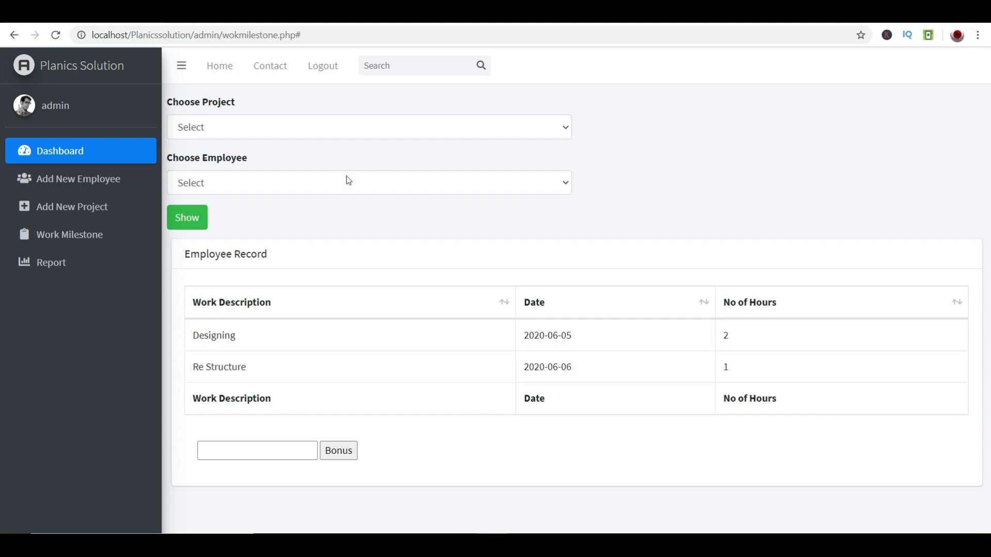
- List the employee's three youtubechnel video records, then log out of admin
{"action": "left_click", "coordinate": [319, 126]}
{"action": "left_click", "coordinate": [282, 199]}
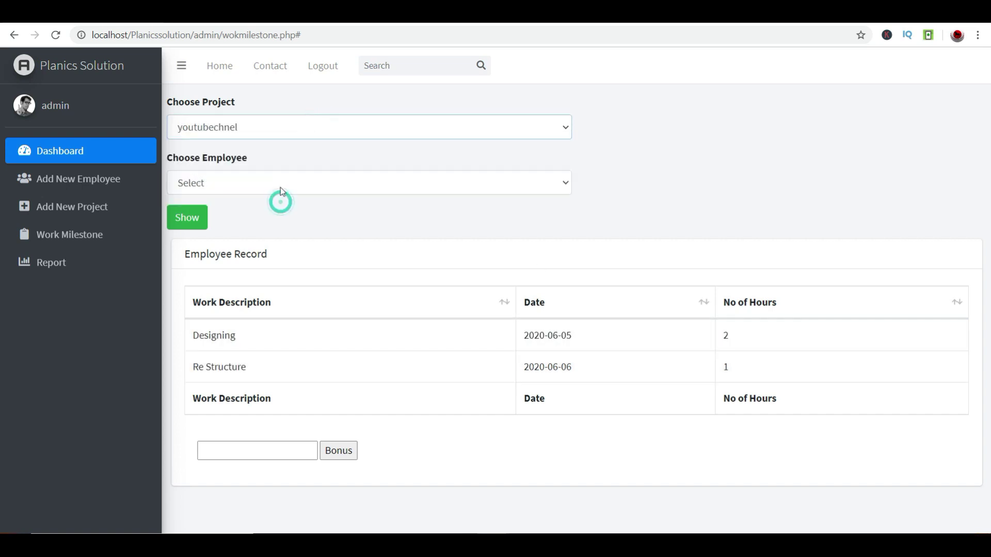
{"action": "left_click", "coordinate": [277, 180]}
{"action": "left_click", "coordinate": [287, 281]}
{"action": "left_click", "coordinate": [187, 220]}
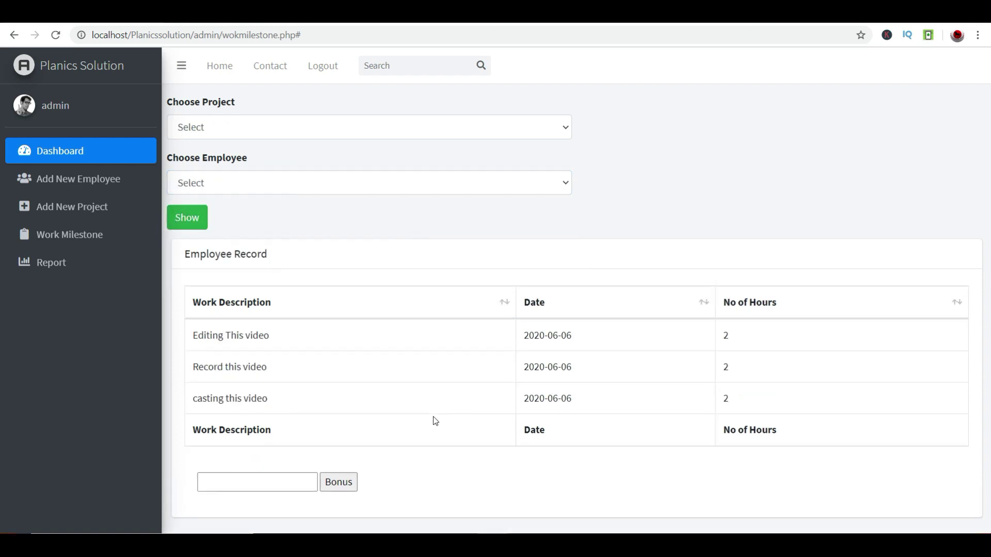
{"action": "double_click", "coordinate": [216, 338]}
{"action": "left_click_drag", "start_coordinate": [244, 377], "coordinate": [500, 482]}
{"action": "left_click", "coordinate": [511, 468]}
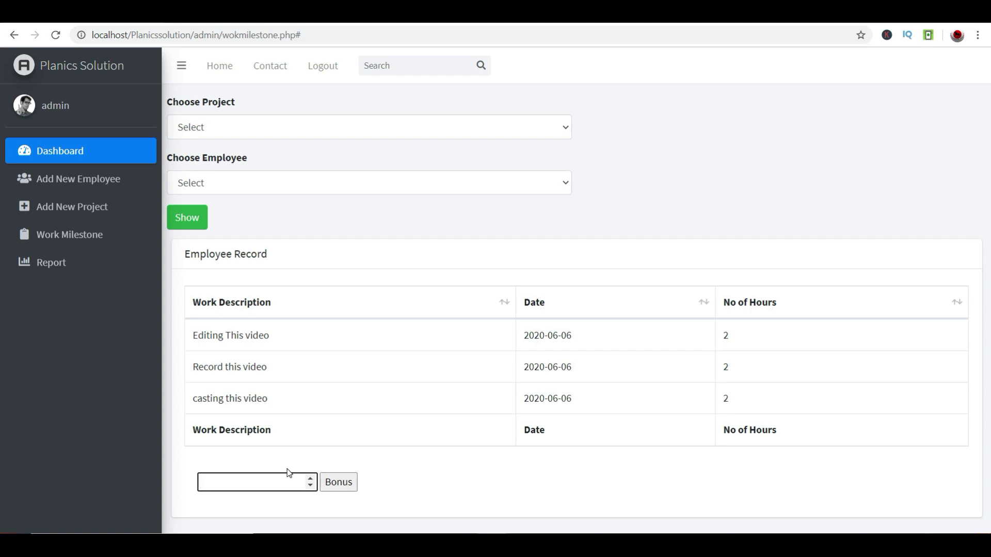
{"action": "left_click", "coordinate": [326, 74]}
- Sign in with the employee's saved username and account password
{"action": "left_click", "coordinate": [560, 219]}
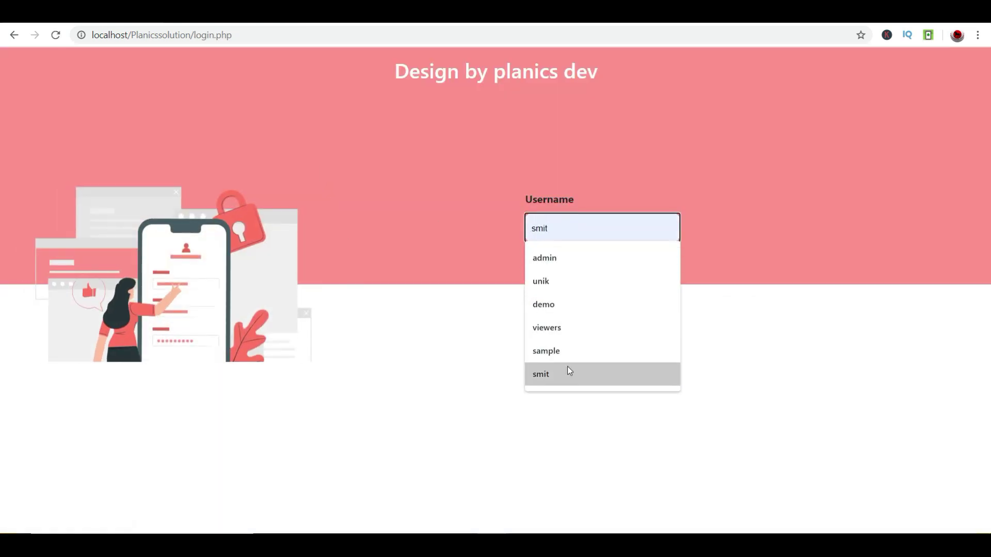
{"action": "left_click", "coordinate": [568, 328]}
{"action": "left_click", "coordinate": [569, 290]}
{"action": "type", "text": "viewers"}
{"action": "left_click", "coordinate": [592, 341]}
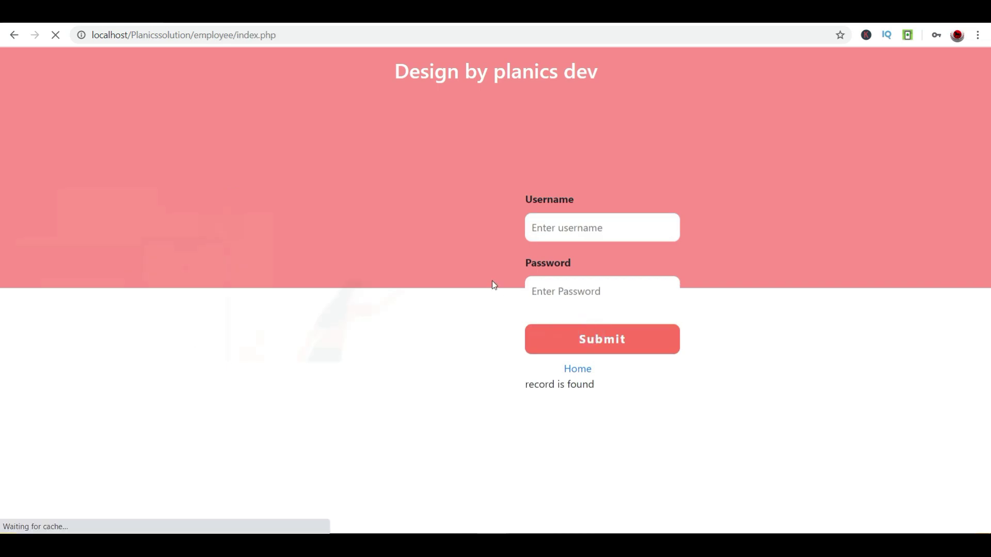
- Send a 2-hour 'Recorded file Editing' work entry for youtubechnel dated 06-06-2020
{"action": "left_click", "coordinate": [36, 205]}
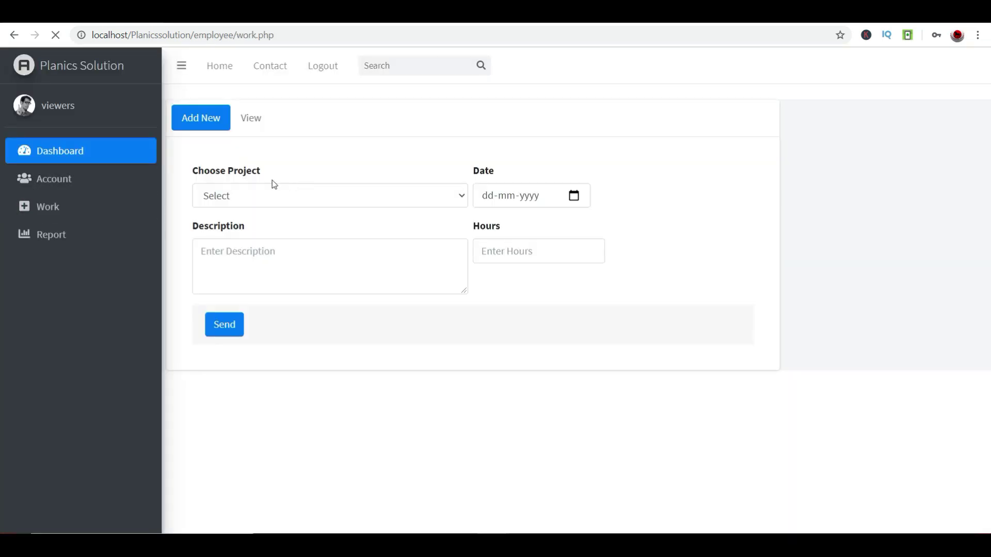
{"action": "left_click", "coordinate": [265, 195]}
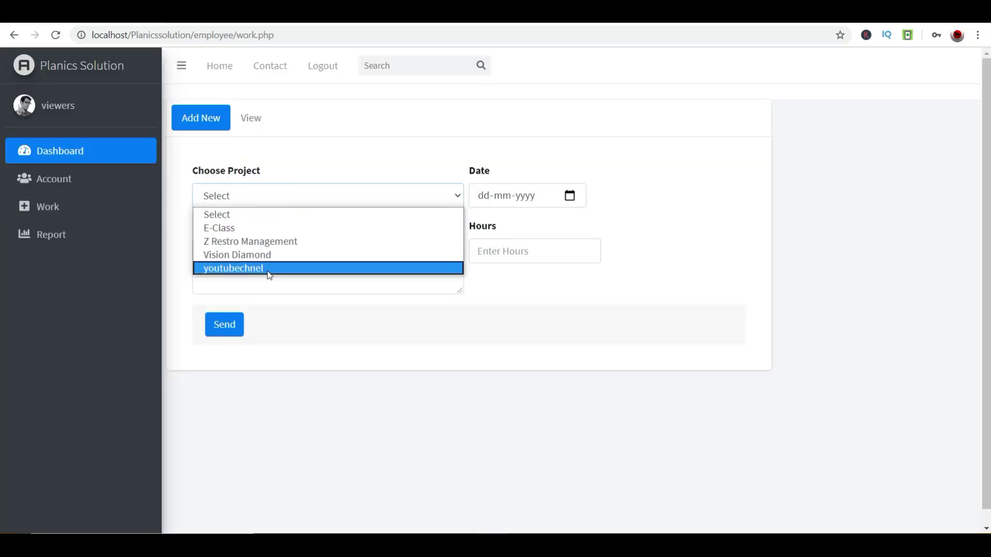
{"action": "left_click", "coordinate": [268, 267]}
{"action": "left_click", "coordinate": [568, 199]}
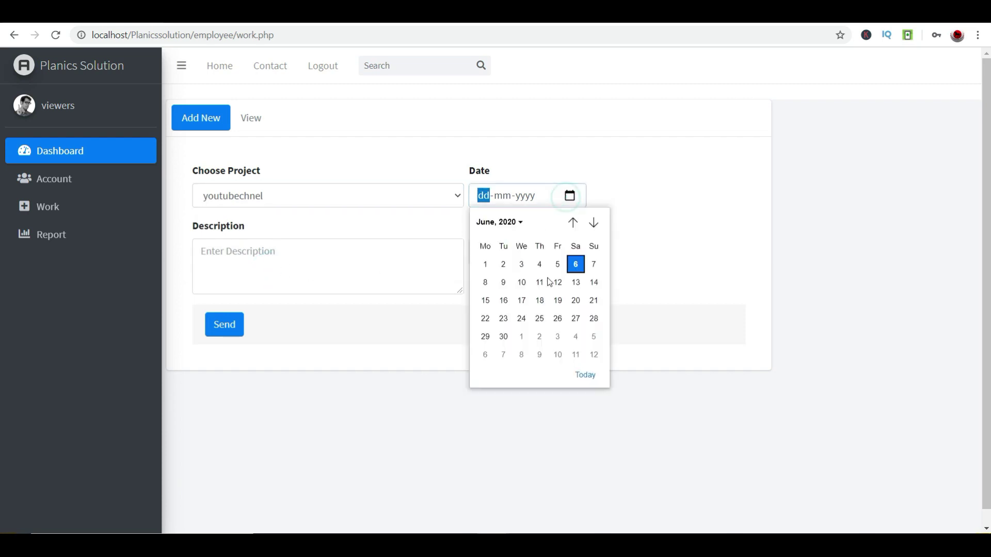
{"action": "left_click", "coordinate": [595, 265]}
{"action": "left_click", "coordinate": [569, 196]}
{"action": "left_click", "coordinate": [576, 265]}
{"action": "left_click", "coordinate": [258, 273]}
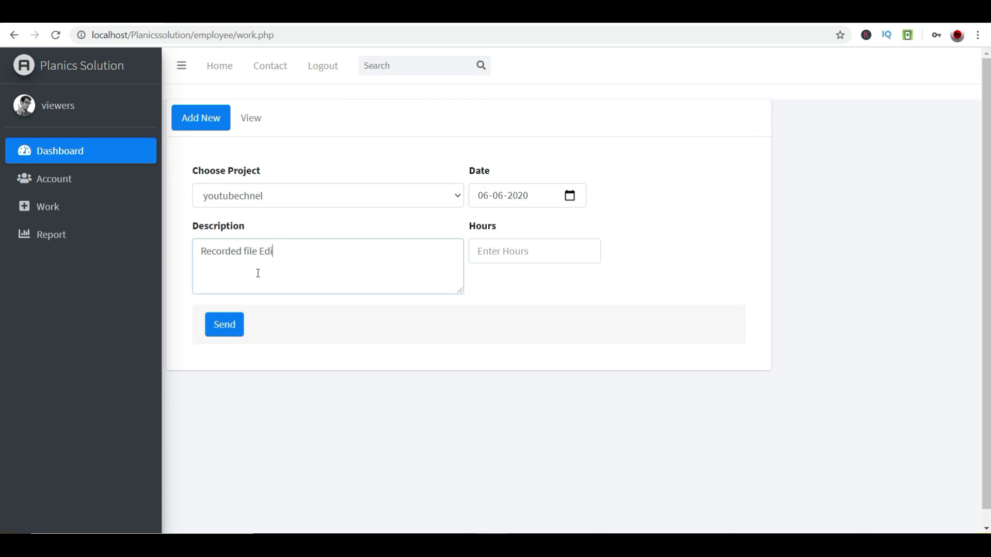
{"action": "key", "text": "Tab"}
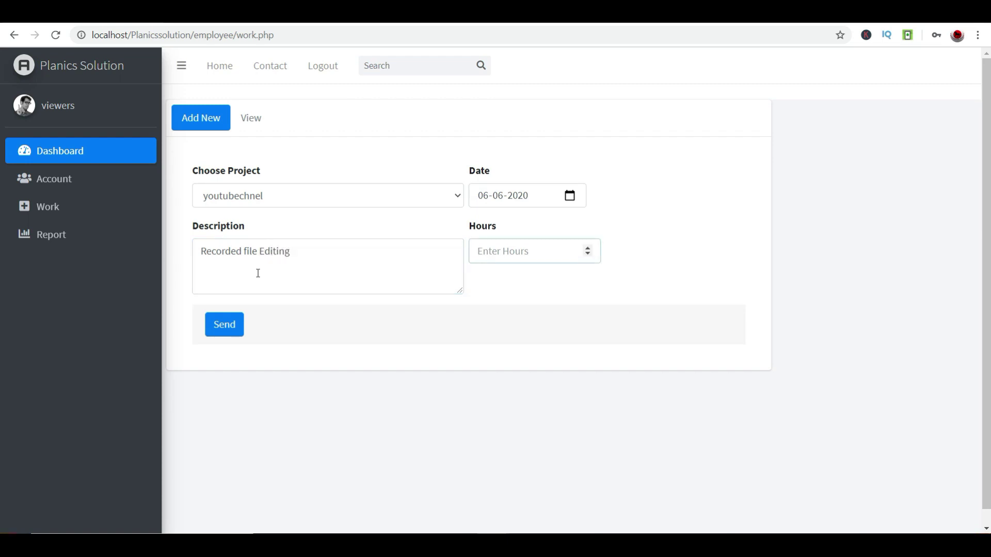
{"action": "type", "text": "2"}
{"action": "left_click", "coordinate": [221, 317]}
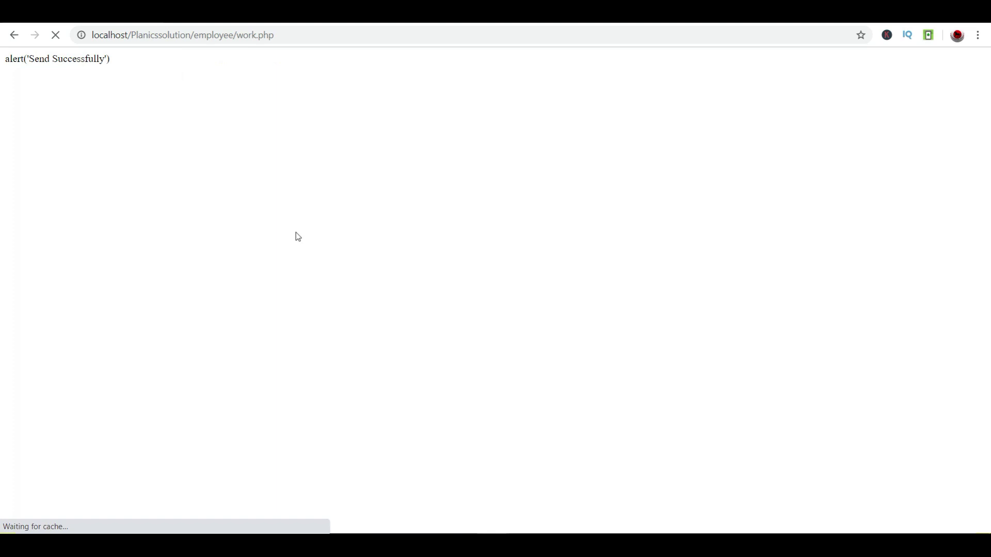
- Log a 1-hour 'youtube SEO' work entry for youtubechnel dated June 6, 2020
{"action": "left_click", "coordinate": [223, 196]}
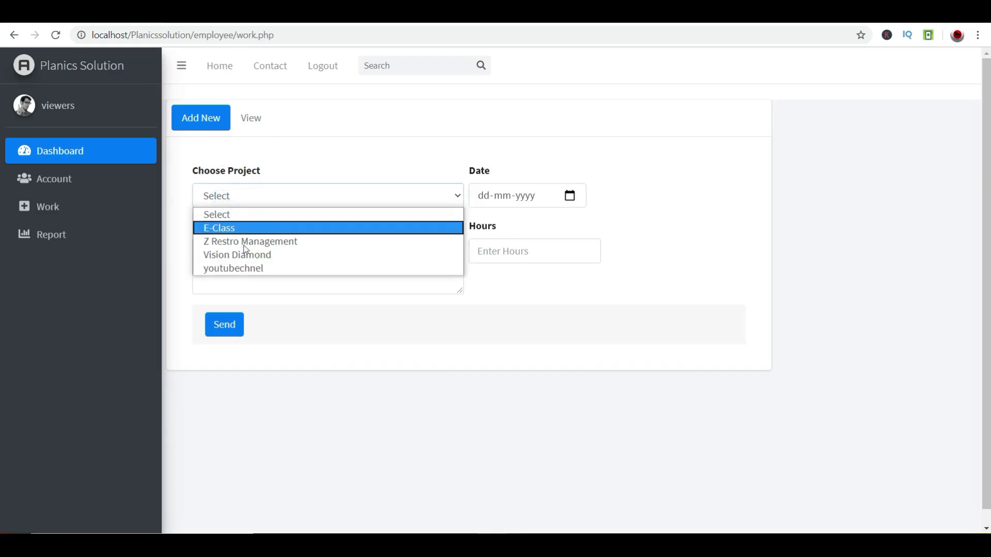
{"action": "left_click", "coordinate": [245, 269]}
{"action": "left_click", "coordinate": [570, 196]}
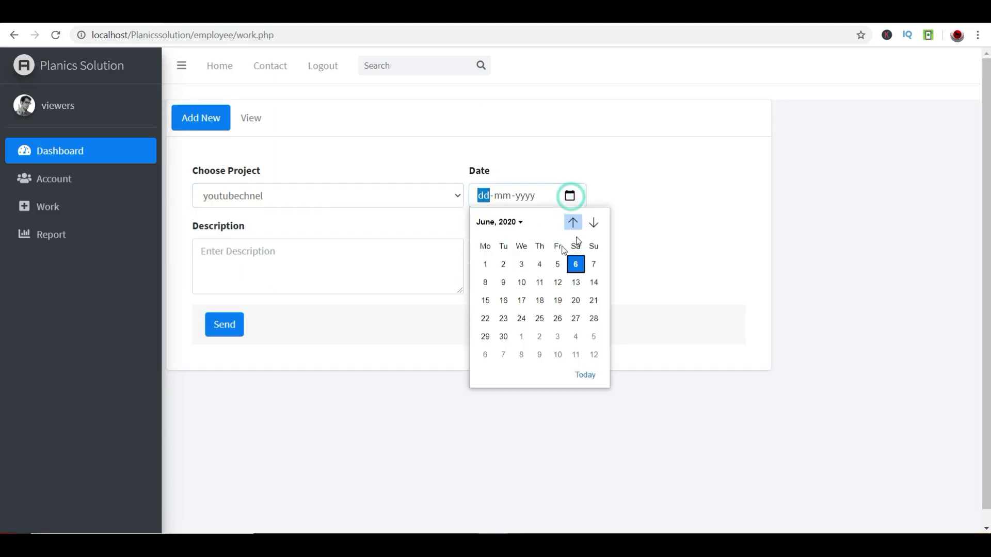
{"action": "left_click", "coordinate": [573, 263]}
{"action": "left_click", "coordinate": [354, 272]}
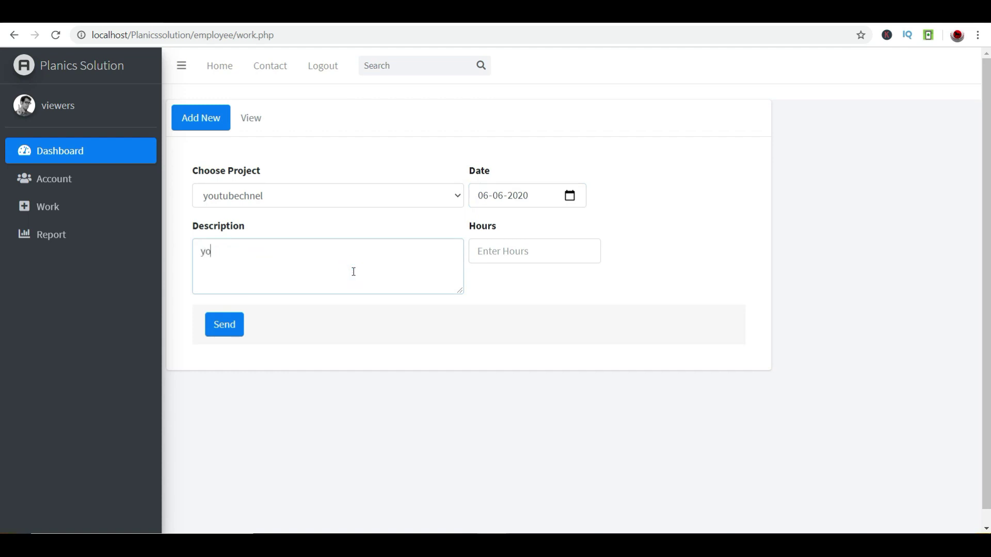
{"action": "type", "text": "youtube SEO"}
{"action": "key", "text": "shift+Tab"}
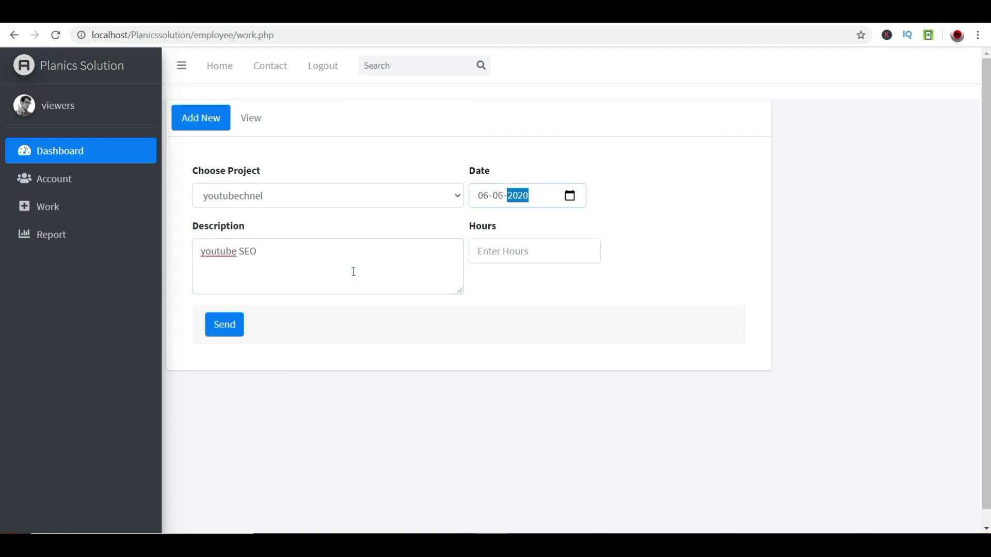
{"action": "left_click", "coordinate": [531, 260]}
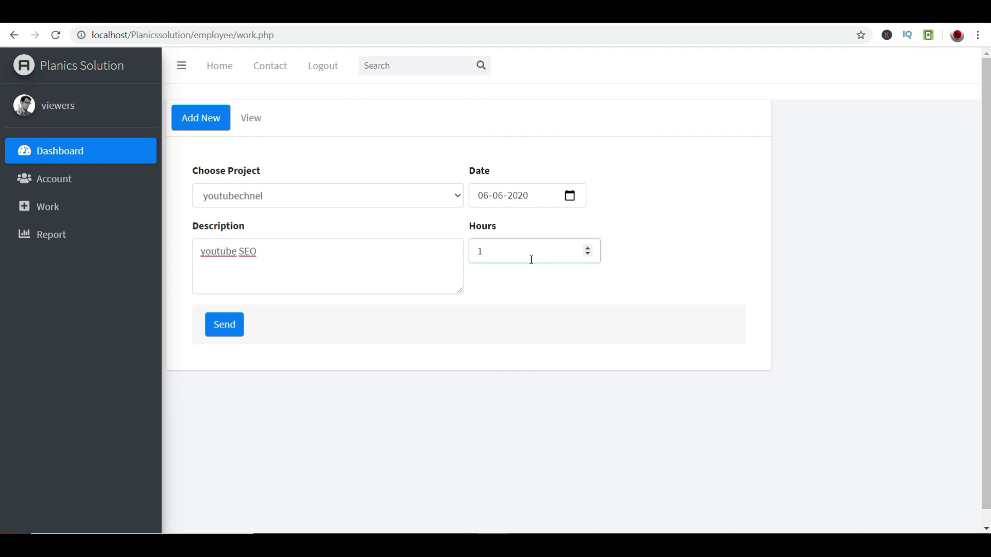
{"action": "left_click", "coordinate": [222, 335]}
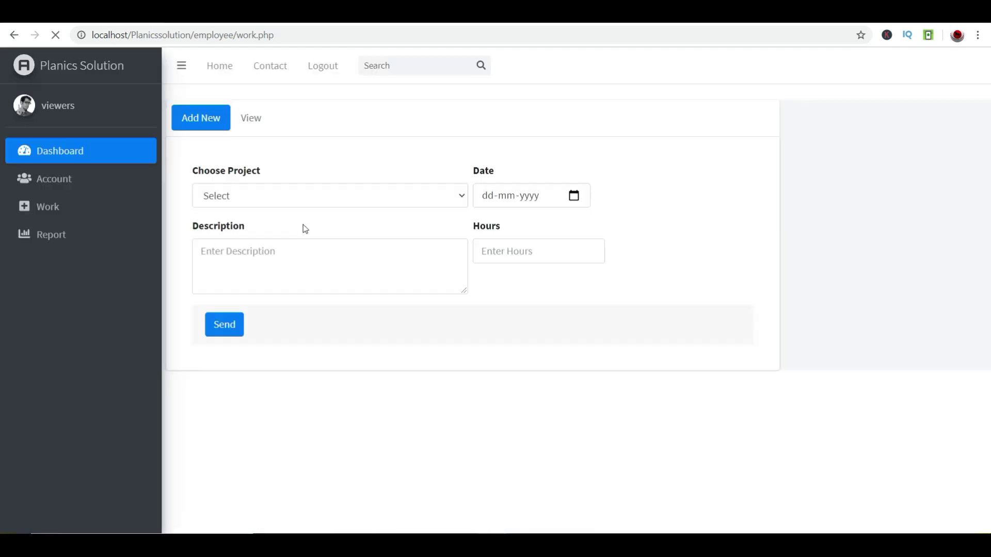
- Check that the new youtube SEO entry appears in the All Projects list
{"action": "scroll", "coordinate": [316, 126], "scroll_direction": "down", "scroll_amount": 1}
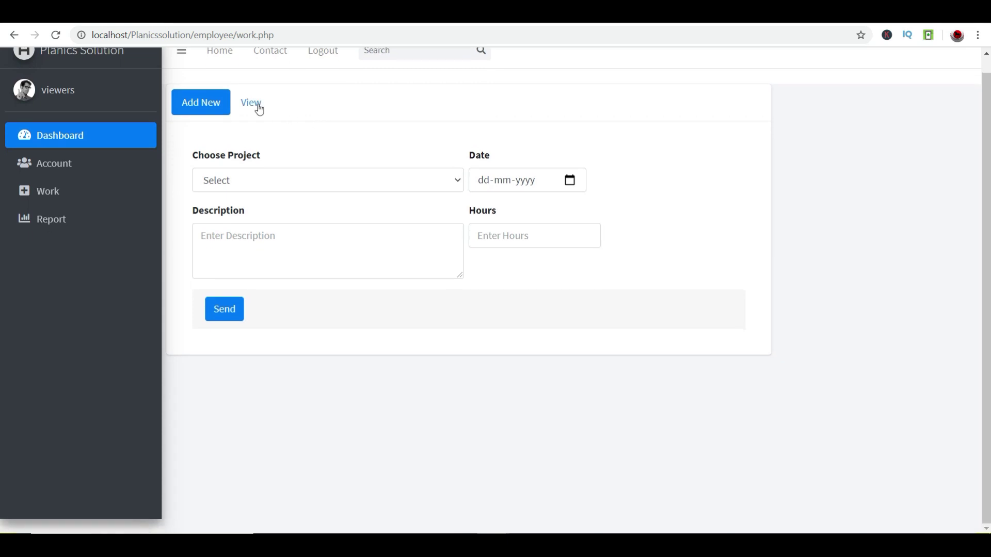
{"action": "left_click", "coordinate": [258, 104]}
{"action": "left_click_drag", "start_coordinate": [241, 389], "coordinate": [720, 383]}
- Sign out and back in as the employee, then check the 1500 dashboard bonus
{"action": "left_click", "coordinate": [312, 57]}
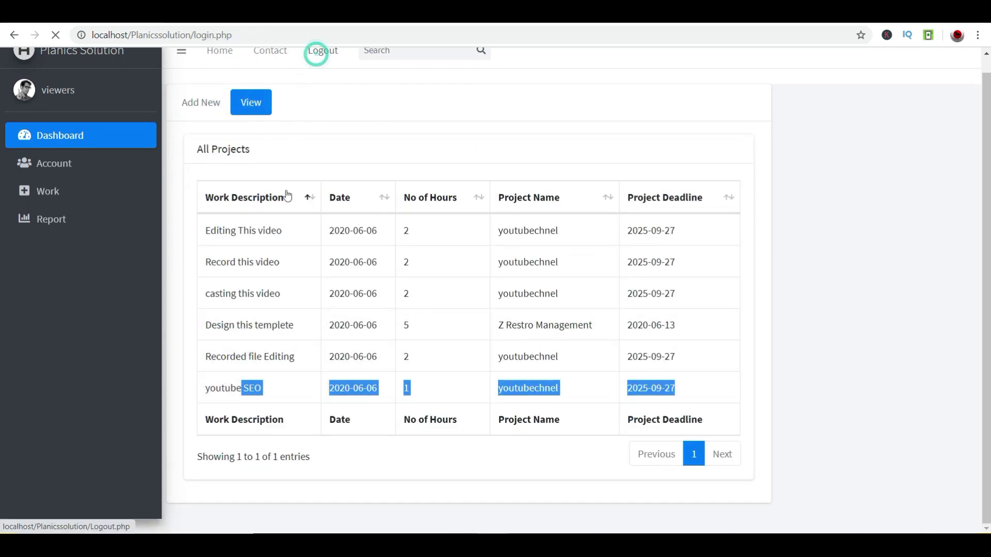
{"action": "left_click", "coordinate": [643, 227]}
{"action": "left_click", "coordinate": [570, 260]}
{"action": "left_click", "coordinate": [570, 286]}
{"action": "left_click", "coordinate": [537, 225]}
{"action": "key", "text": "ctrl+a"}
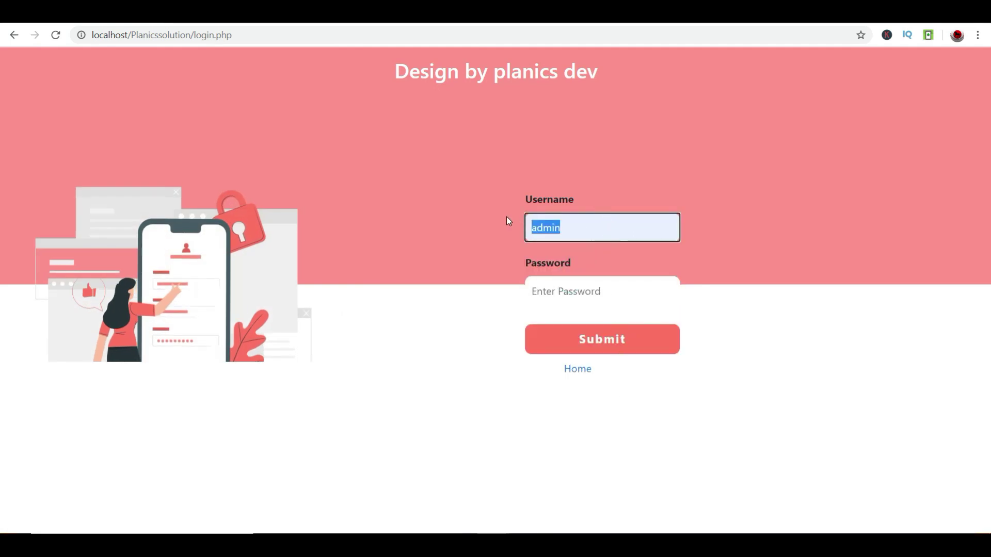
{"action": "key", "text": "BackSpace"}
{"action": "type", "text": "viewers"}
{"action": "left_click", "coordinate": [570, 290]}
{"action": "type", "text": "123"}
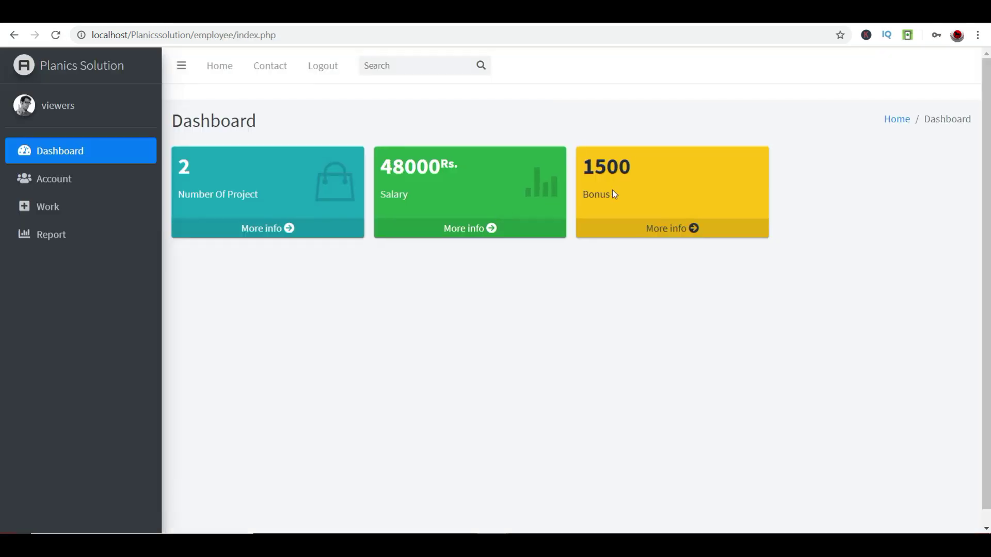
{"action": "left_click_drag", "start_coordinate": [645, 169], "coordinate": [588, 173]}
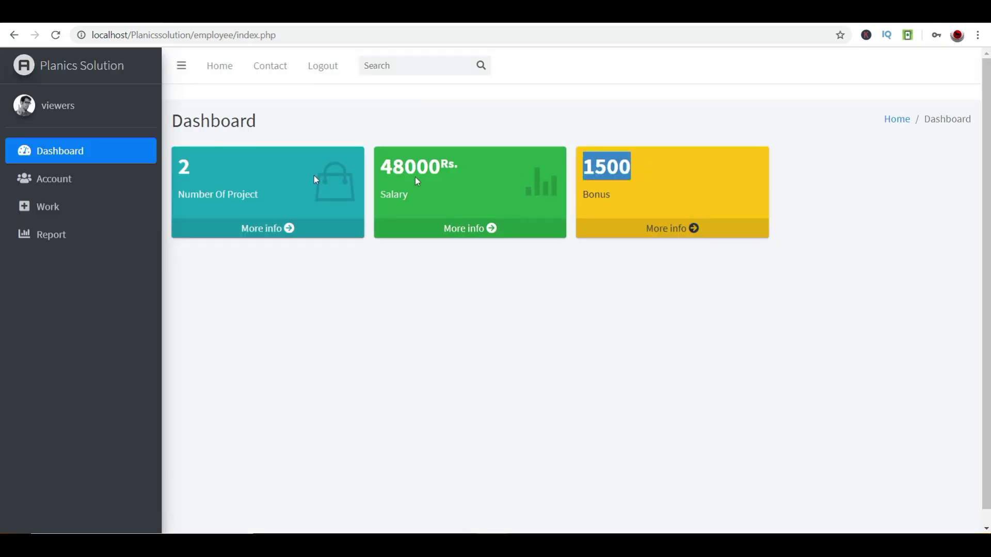
- Log out and sign in with the admin username and its password
{"action": "left_click", "coordinate": [320, 66]}
{"action": "left_click", "coordinate": [577, 228]}
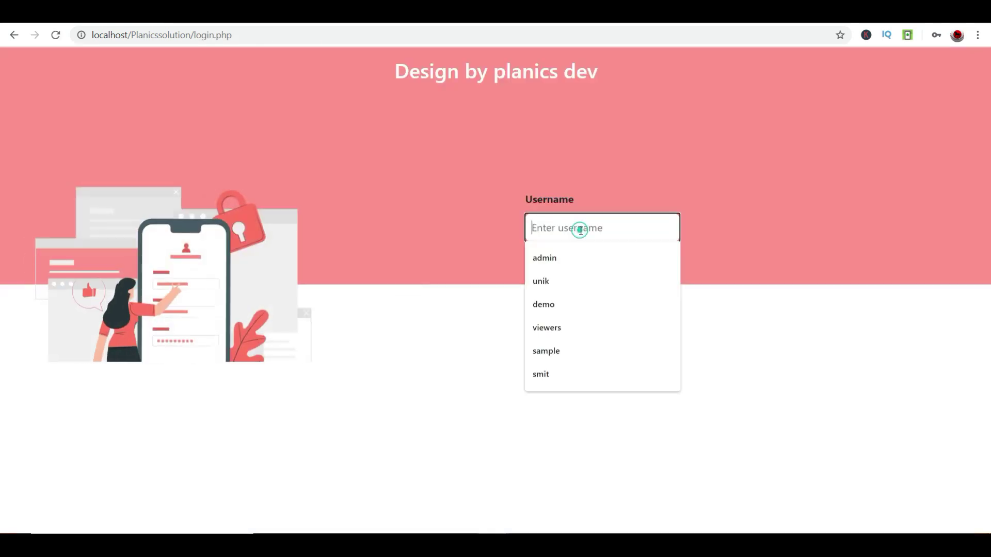
{"action": "key", "text": "Down"}
{"action": "left_click", "coordinate": [576, 263]}
{"action": "key", "text": "Tab"}
{"action": "type", "text": "admin"}
{"action": "key", "text": "Tab"}
{"action": "key", "text": "Return"}
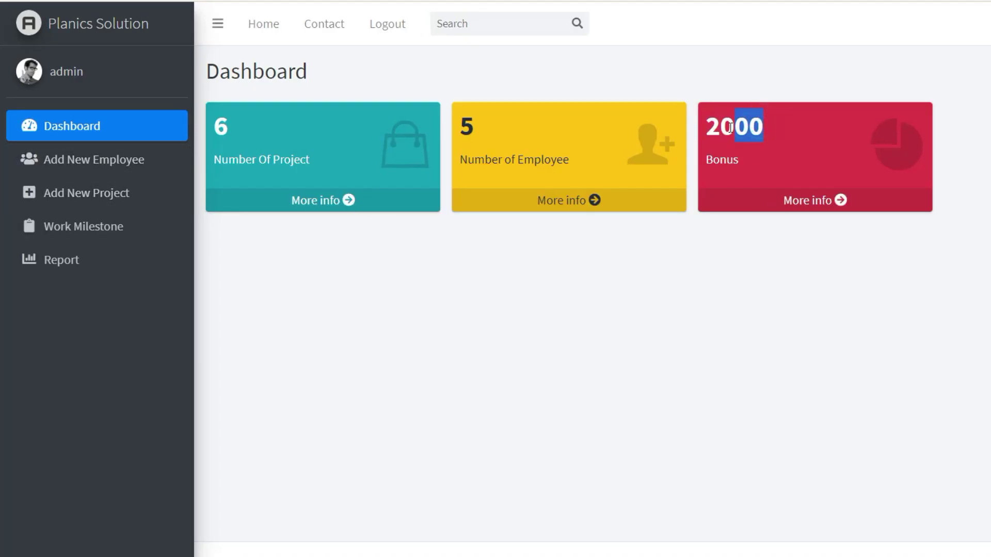
- In Work Milestone, give the employee a 1500 bonus on their youtubechnel records
{"action": "left_click", "coordinate": [84, 226]}
{"action": "left_click", "coordinate": [277, 127]}
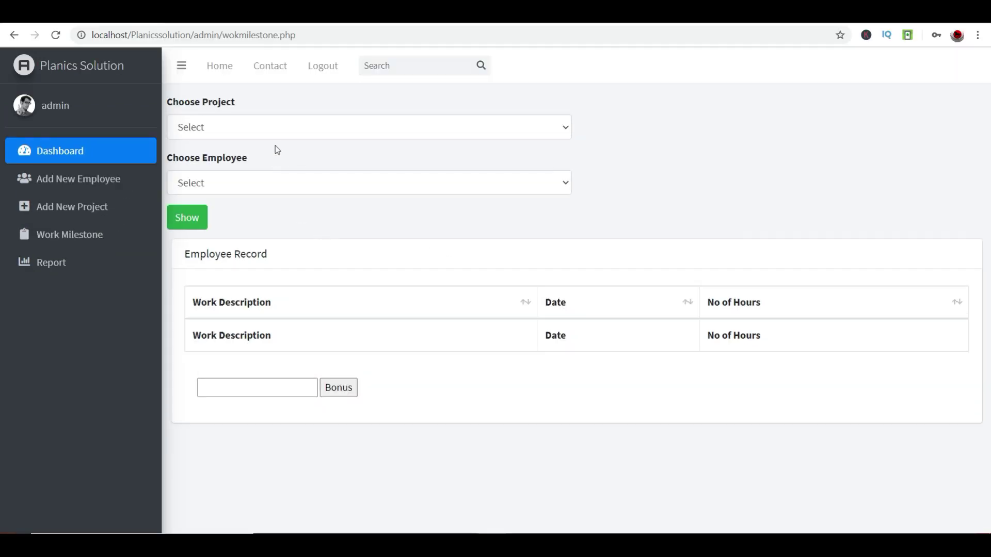
{"action": "left_click", "coordinate": [266, 200]}
{"action": "left_click", "coordinate": [276, 180]}
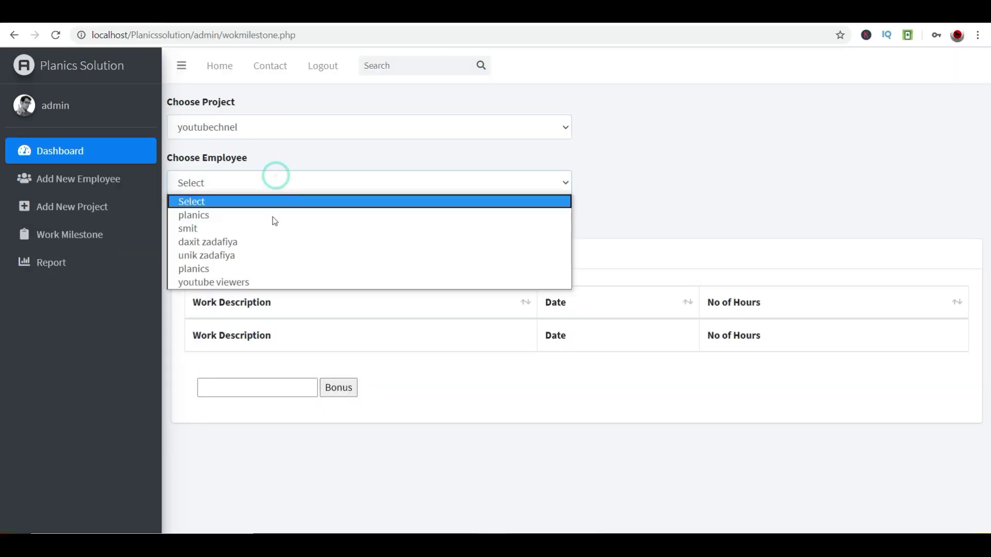
{"action": "left_click", "coordinate": [277, 281]}
{"action": "left_click", "coordinate": [181, 207]}
{"action": "scroll", "coordinate": [379, 454], "scroll_direction": "down", "scroll_amount": 1}
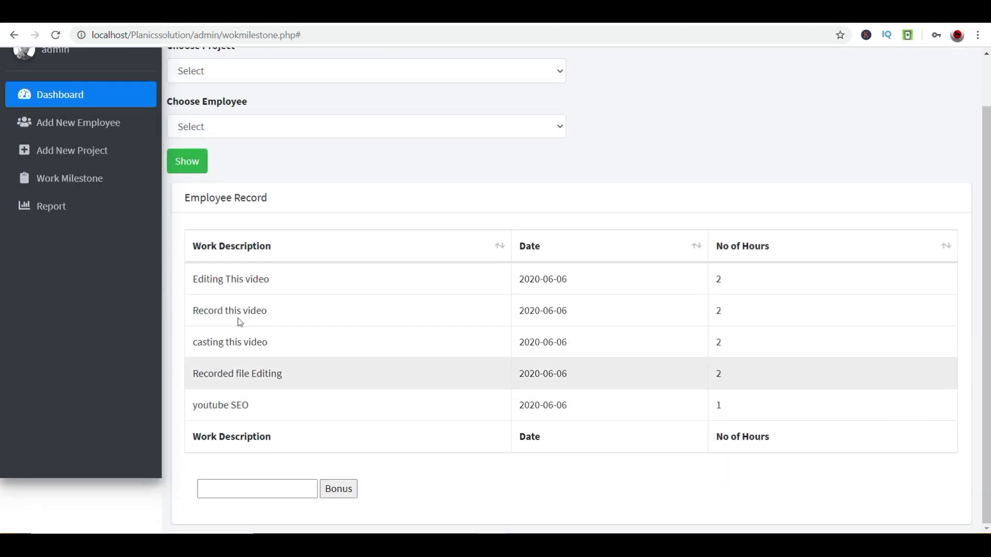
{"action": "left_click", "coordinate": [299, 493]}
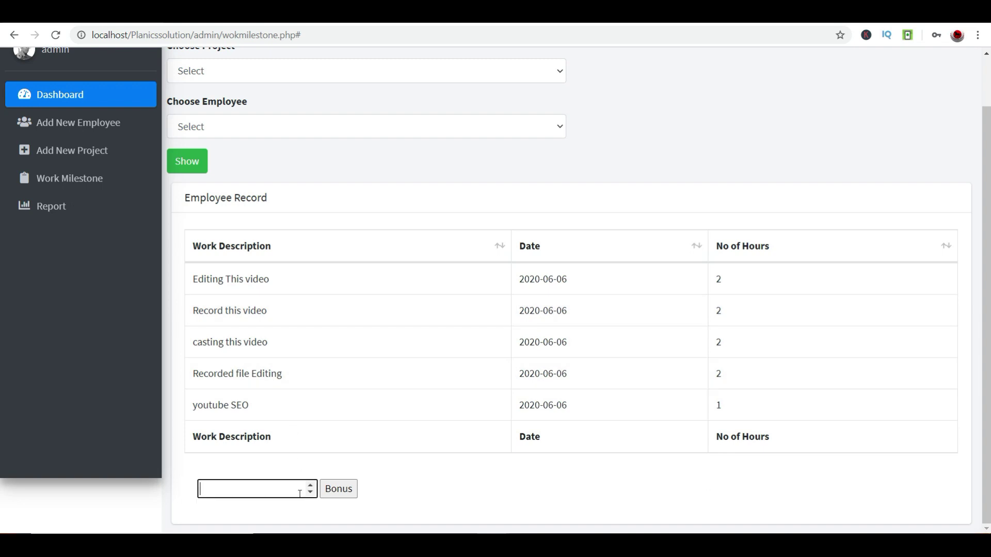
{"action": "type", "text": "200"}
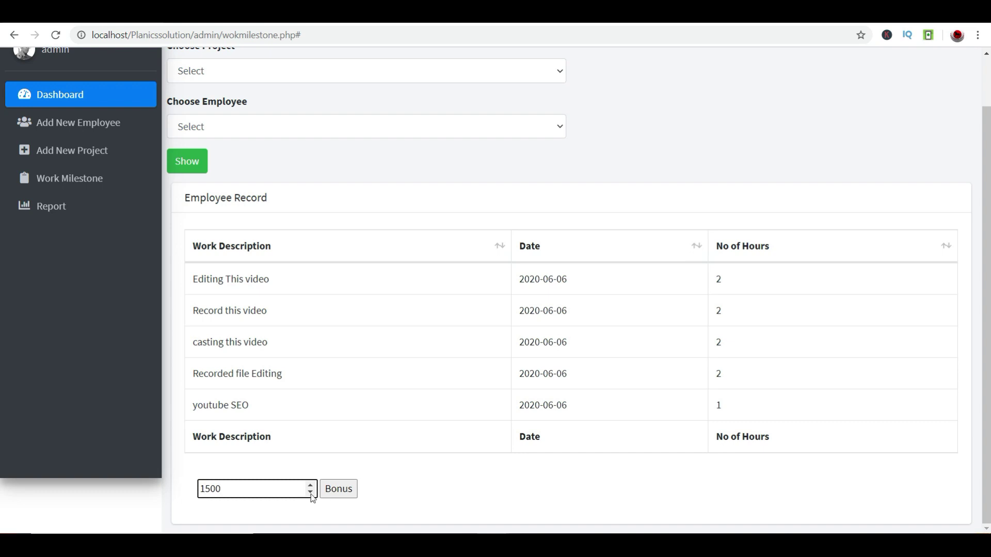
{"action": "left_click", "coordinate": [337, 494]}
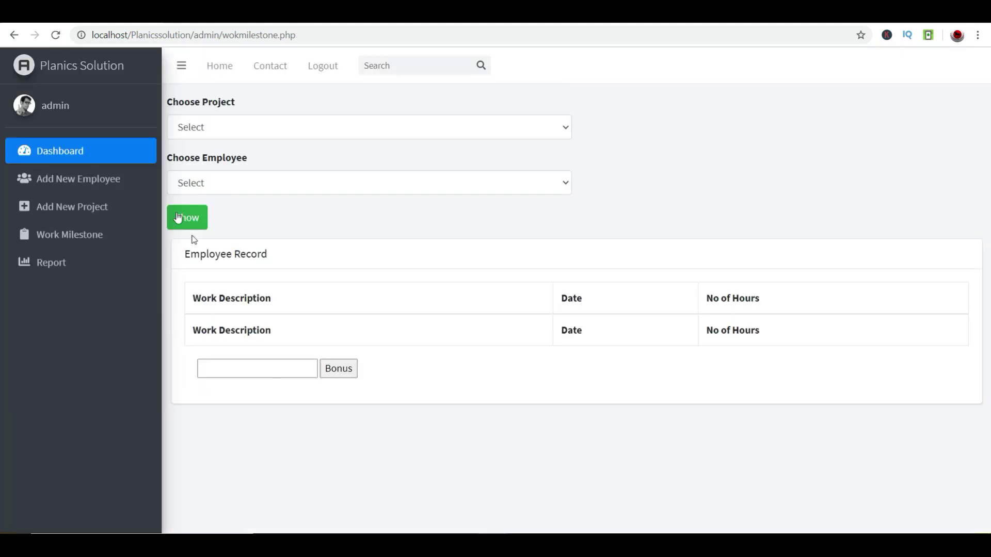
- Add a 2500 youtubechnel bonus for the employee, check the 3000 dashboard total, and log out
{"action": "left_click", "coordinate": [61, 150]}
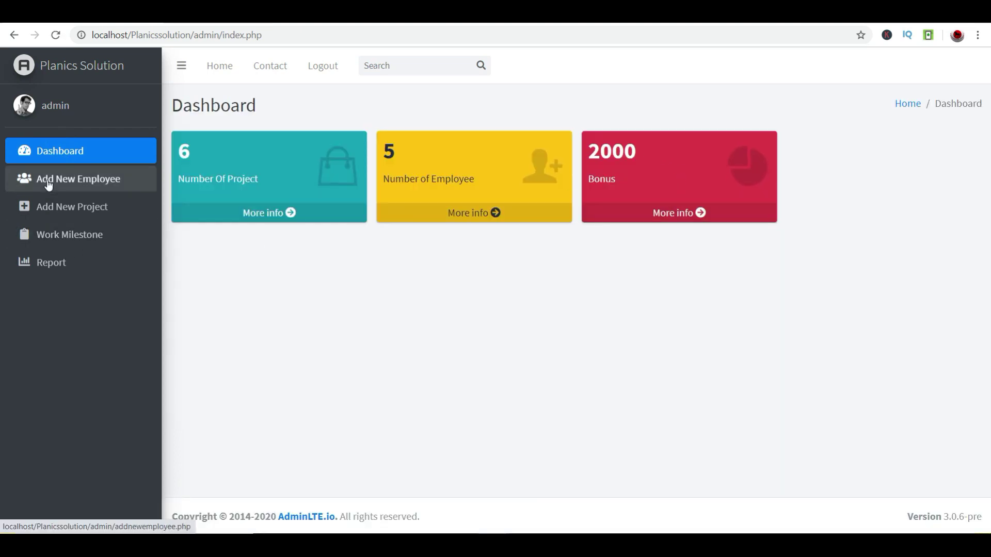
{"action": "left_click", "coordinate": [58, 235]}
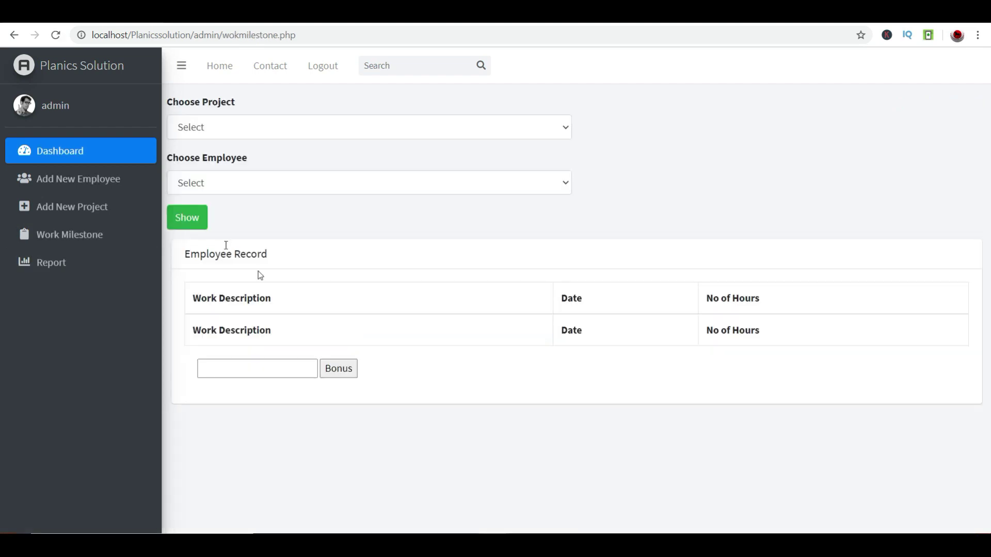
{"action": "left_click", "coordinate": [221, 127]}
{"action": "left_click", "coordinate": [214, 200]}
{"action": "left_click", "coordinate": [216, 182]}
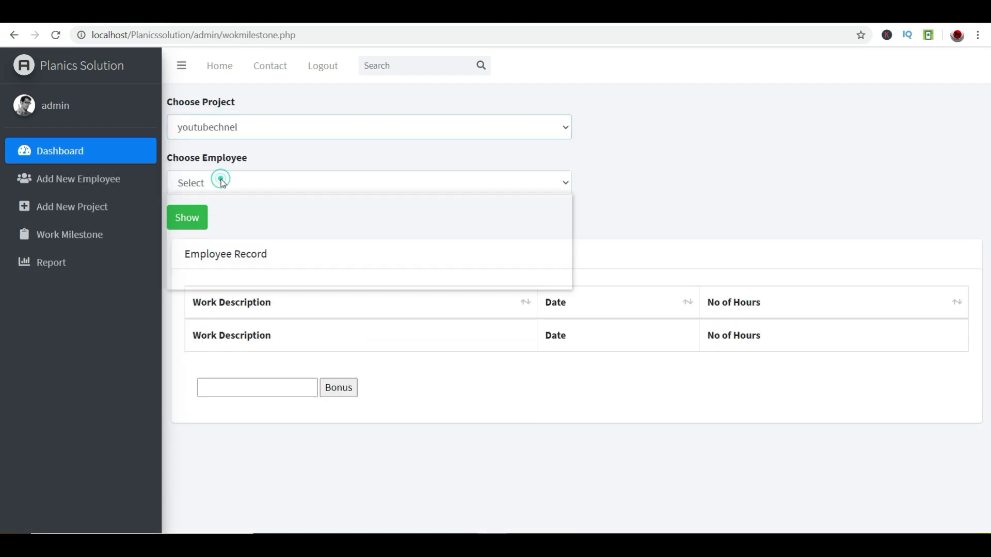
{"action": "left_click", "coordinate": [214, 281]}
{"action": "left_click", "coordinate": [200, 219]}
{"action": "scroll", "coordinate": [266, 303], "scroll_direction": "down", "scroll_amount": 1}
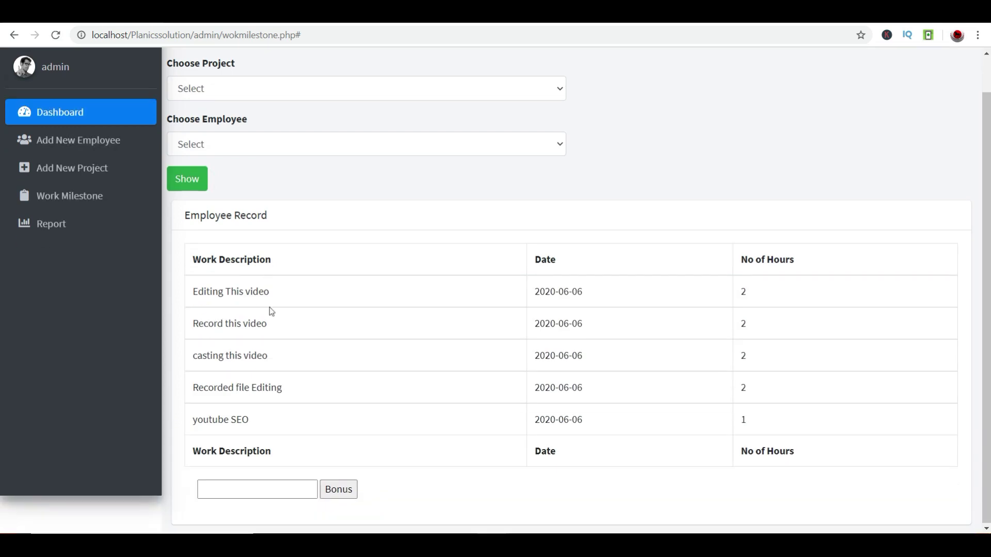
{"action": "left_click", "coordinate": [257, 488]}
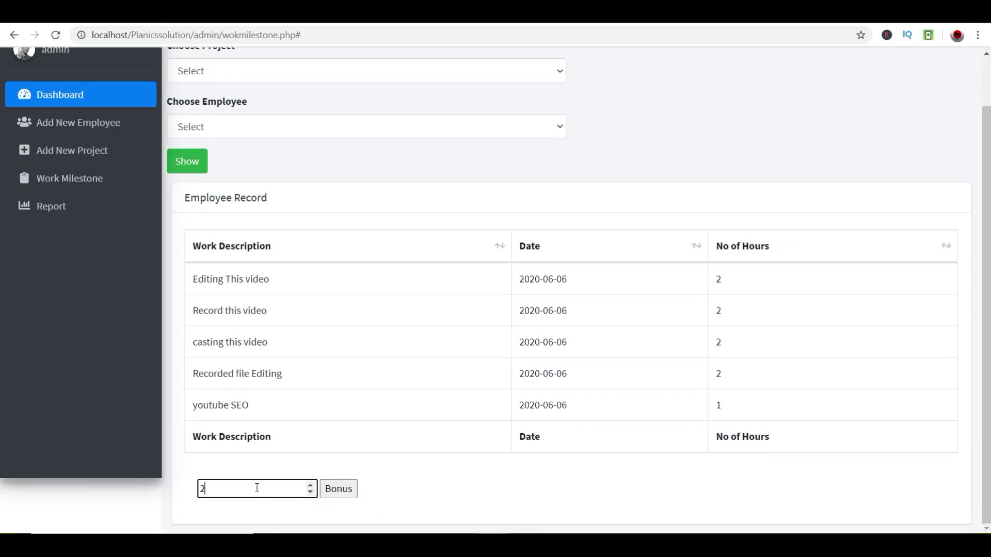
{"action": "left_click", "coordinate": [337, 495]}
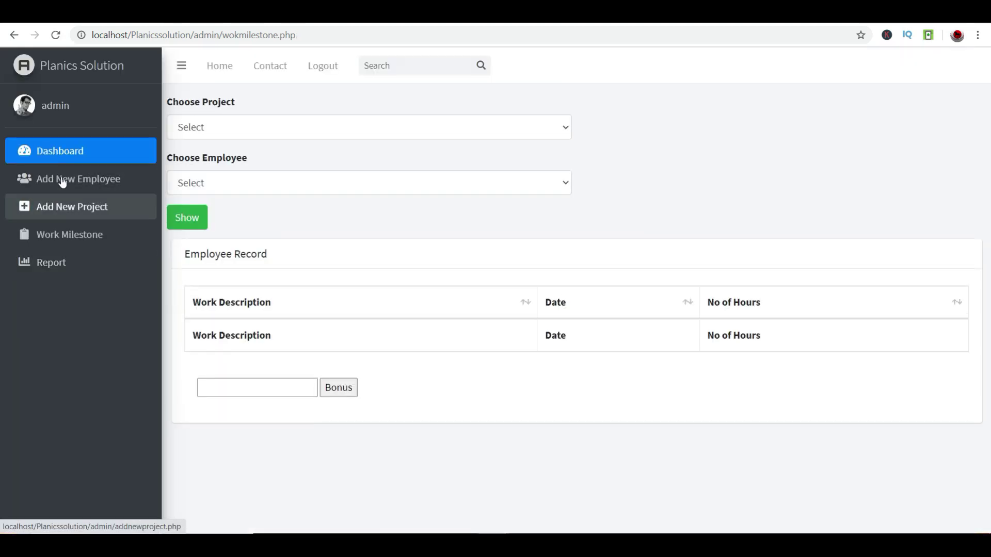
{"action": "left_click", "coordinate": [56, 149]}
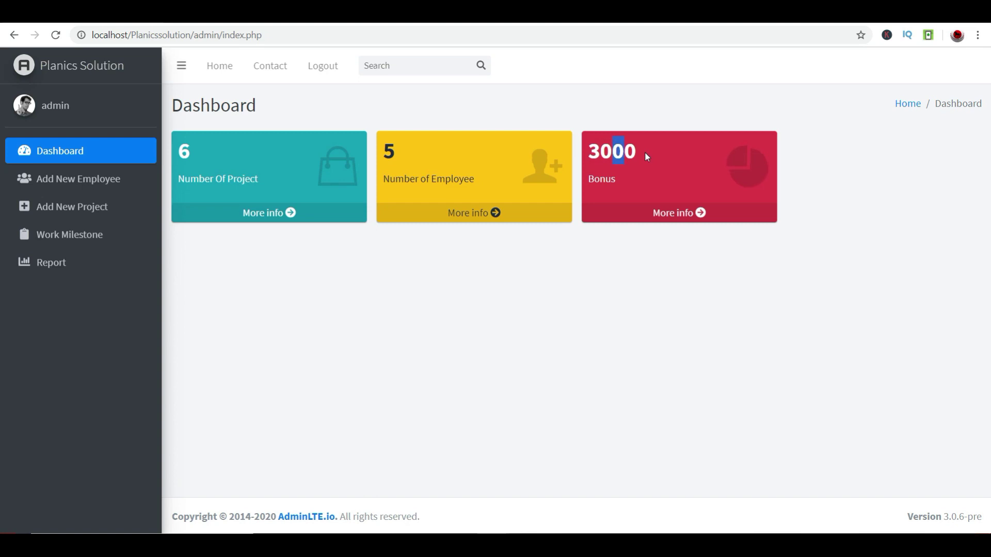
{"action": "left_click", "coordinate": [326, 61]}
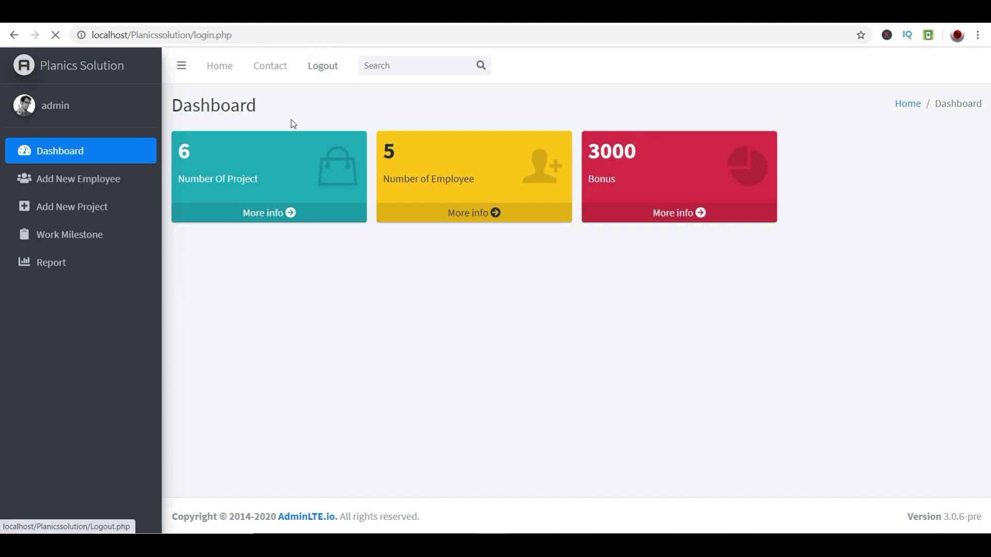
- Sign in as the employee and highlight the 2500 bonus on the dashboard
{"action": "left_click", "coordinate": [666, 228]}
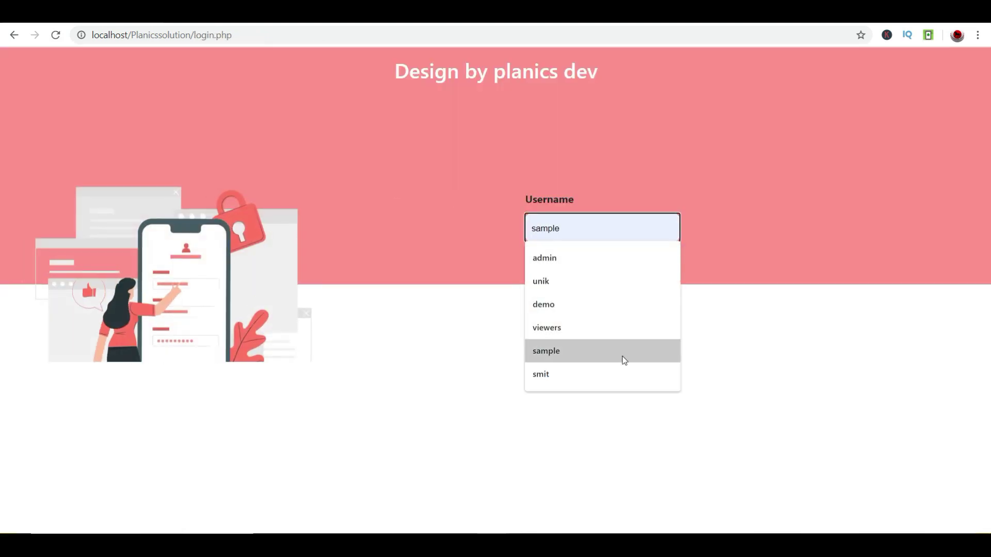
{"action": "left_click", "coordinate": [595, 335]}
{"action": "left_click", "coordinate": [558, 284]}
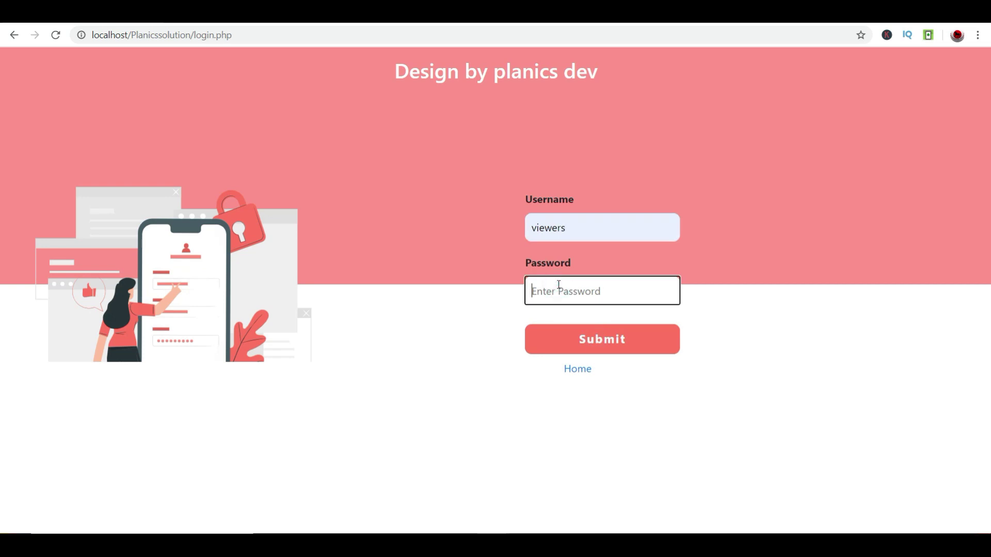
{"action": "type", "text": "123"}
{"action": "key", "text": "Tab"}
{"action": "key", "text": "Return"}
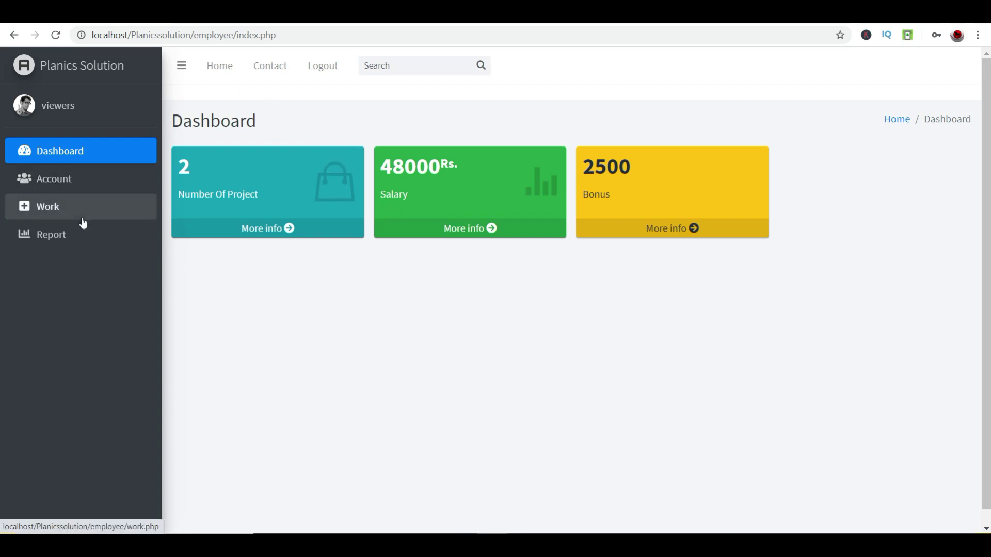
{"action": "left_click_drag", "start_coordinate": [659, 157], "coordinate": [558, 169]}
{"action": "left_click", "coordinate": [657, 348]}
{"action": "double_click", "coordinate": [605, 167]}
- List the youtubechnel work records in the Report, then log out
{"action": "left_click", "coordinate": [56, 234]}
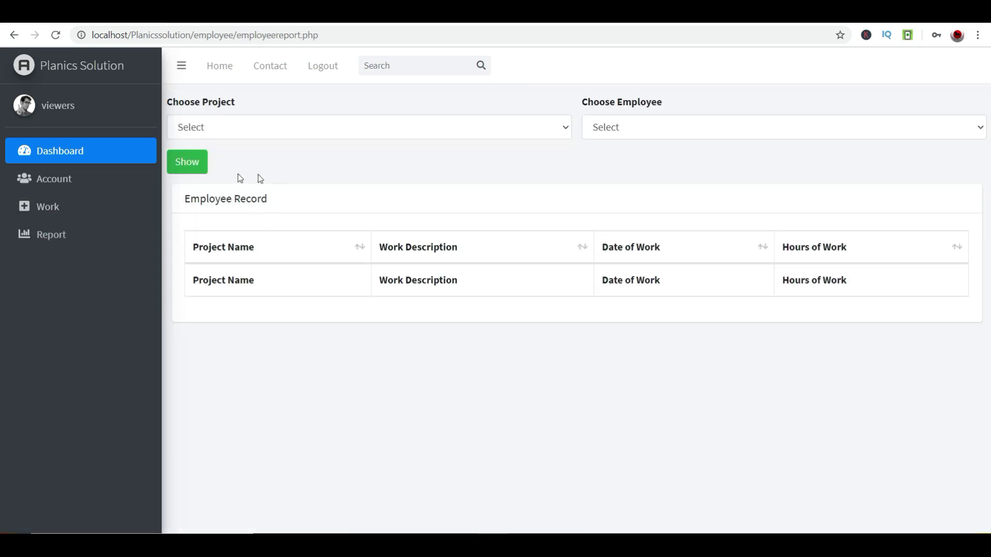
{"action": "left_click", "coordinate": [237, 126]}
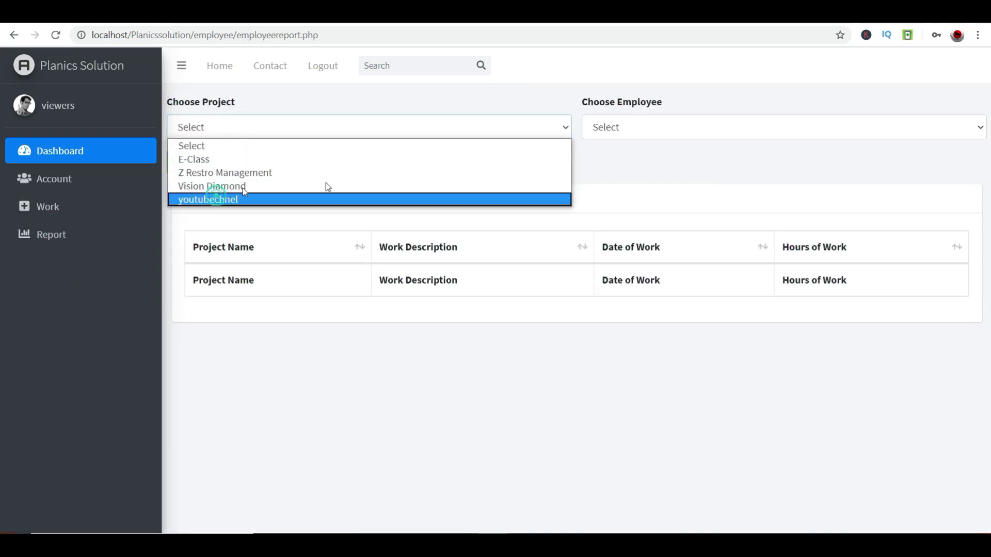
{"action": "left_click", "coordinate": [326, 198]}
{"action": "left_click", "coordinate": [740, 126]}
{"action": "left_click", "coordinate": [673, 178]}
{"action": "left_click", "coordinate": [186, 163]}
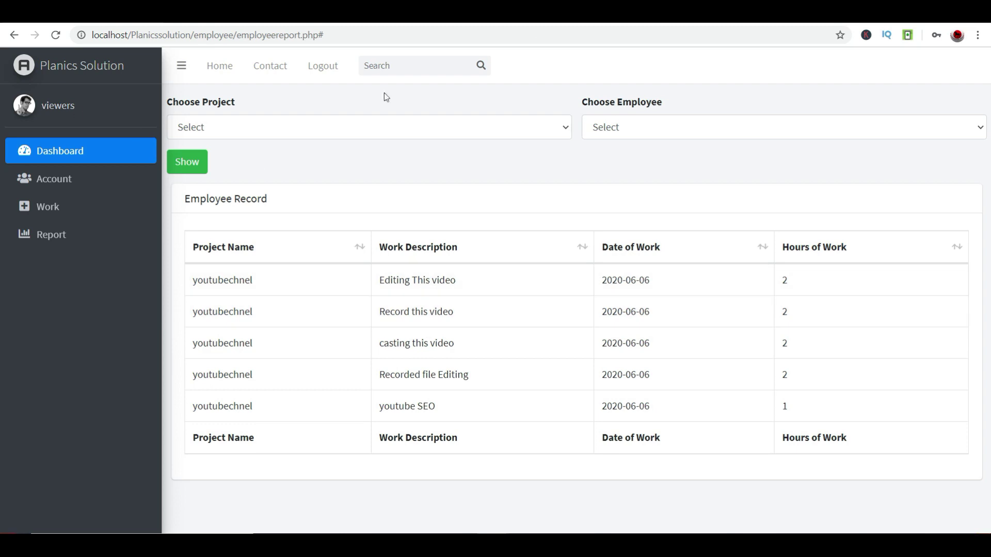
{"action": "left_click", "coordinate": [329, 66]}
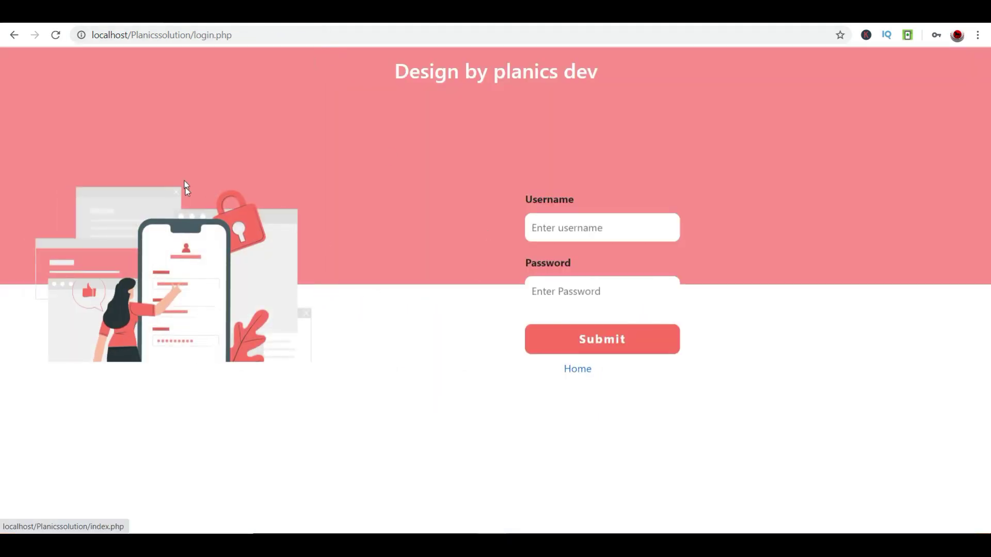
- Go from the login screen to the Home page and scroll through its sections
{"action": "left_click", "coordinate": [577, 369]}
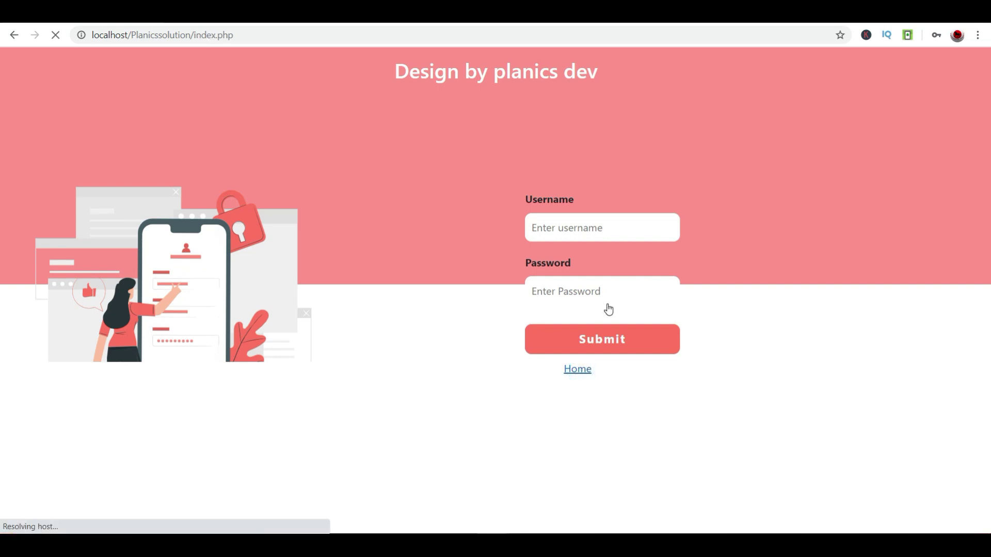
{"action": "scroll", "coordinate": [609, 309], "scroll_direction": "down", "scroll_amount": 15}
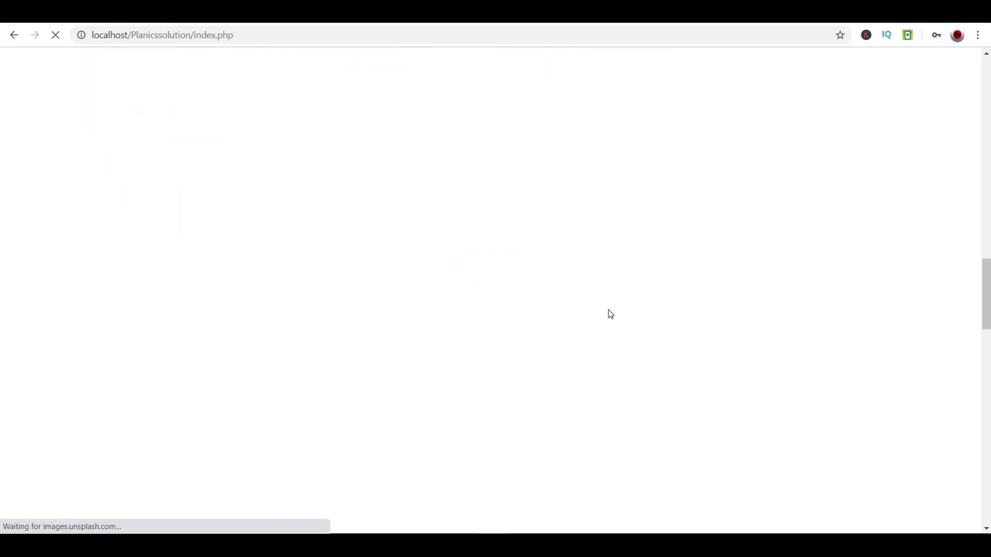
{"action": "scroll", "coordinate": [612, 315], "scroll_direction": "down", "scroll_amount": 10}
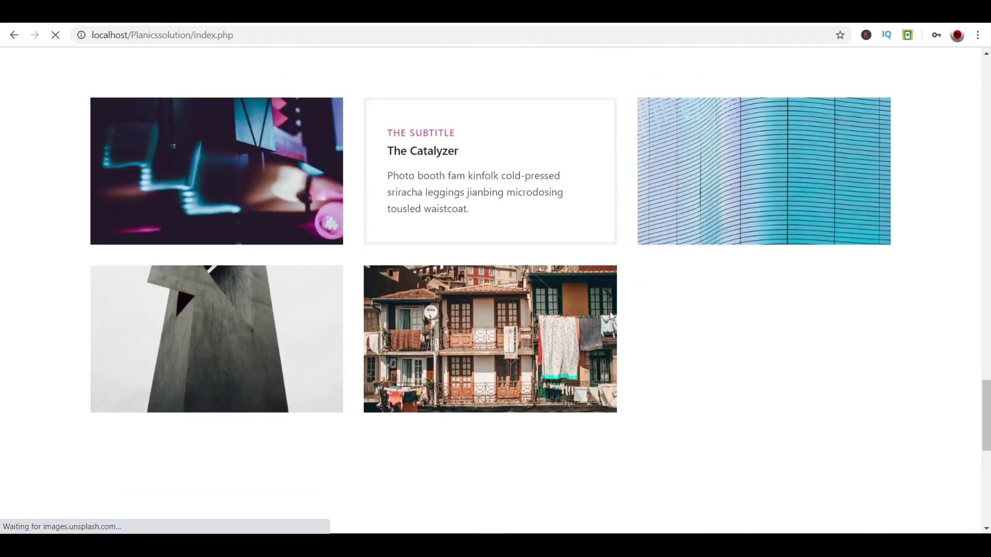
{"action": "scroll", "coordinate": [611, 316], "scroll_direction": "up", "scroll_amount": 15}
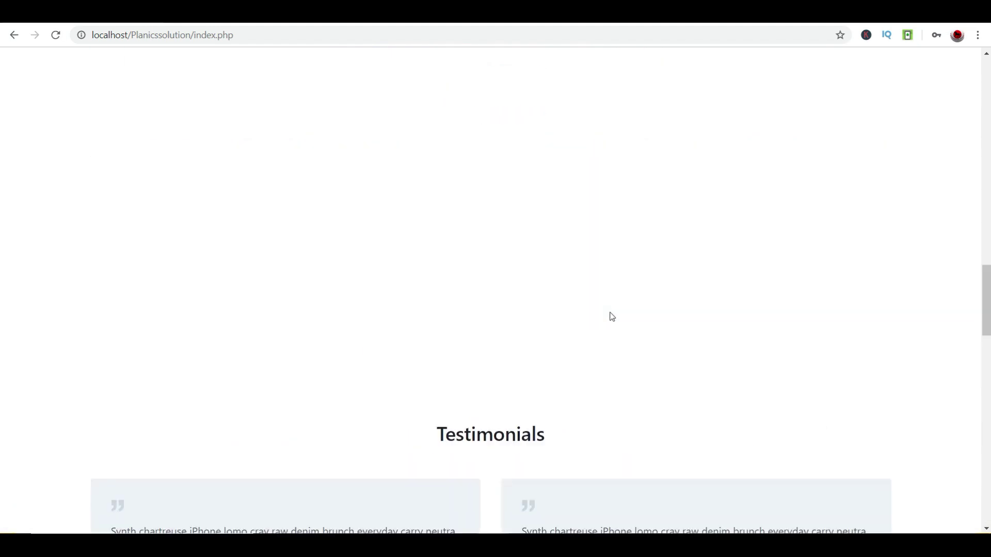
{"action": "scroll", "coordinate": [609, 311], "scroll_direction": "down", "scroll_amount": 1}
{"action": "scroll", "coordinate": [612, 313], "scroll_direction": "up", "scroll_amount": 20}
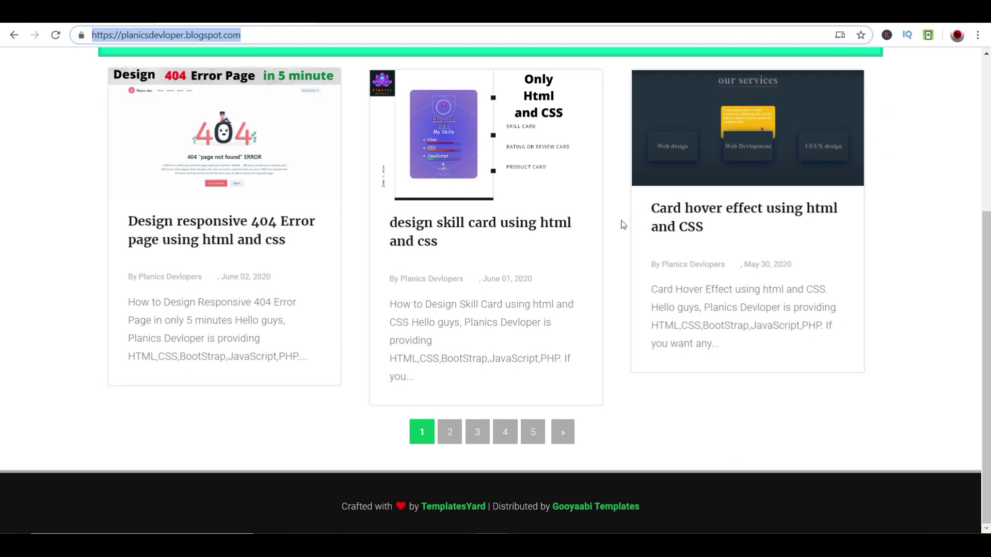
- Show the blog posts labelled Card from the FEATURES > CSS menu
{"action": "scroll", "coordinate": [645, 233], "scroll_direction": "up", "scroll_amount": 10}
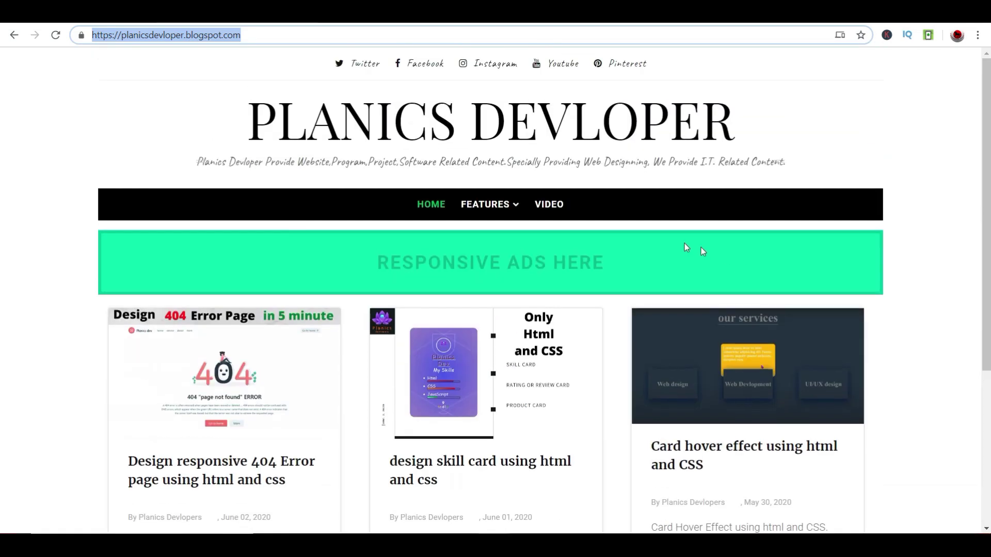
{"action": "left_click", "coordinate": [494, 208]}
{"action": "mouse_move", "coordinate": [508, 229]}
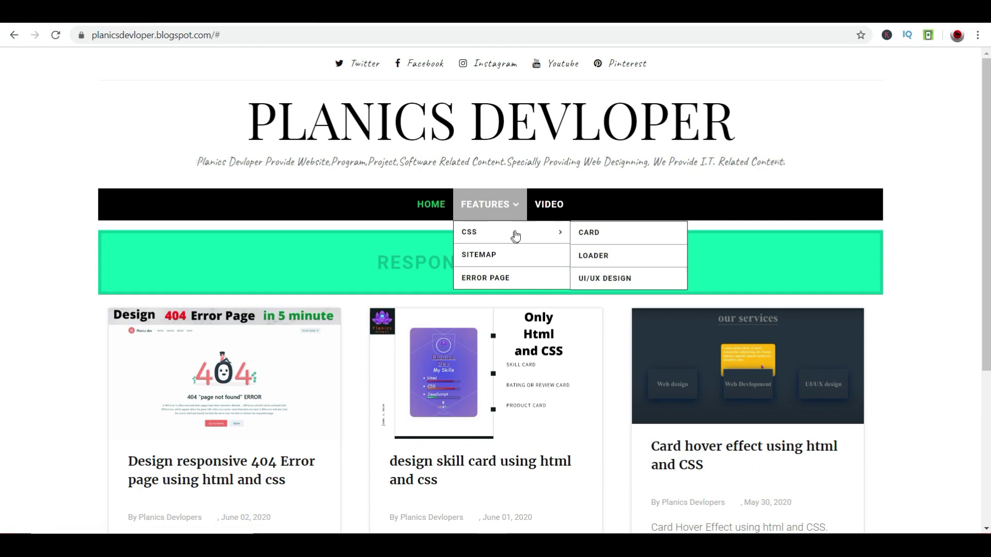
{"action": "left_click", "coordinate": [584, 231]}
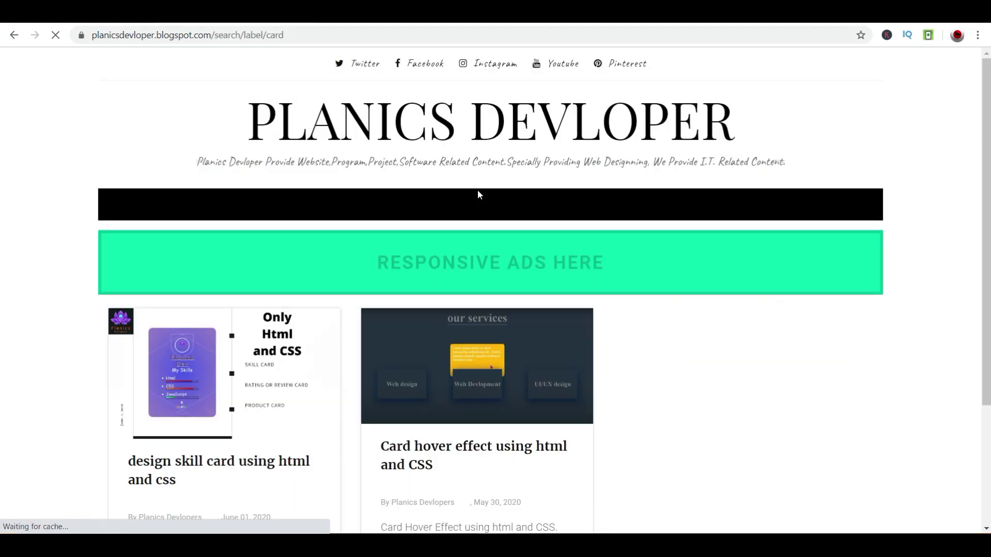
- Browse the older Card posts through page 2 of the results
{"action": "scroll", "coordinate": [837, 490], "scroll_direction": "down", "scroll_amount": 2}
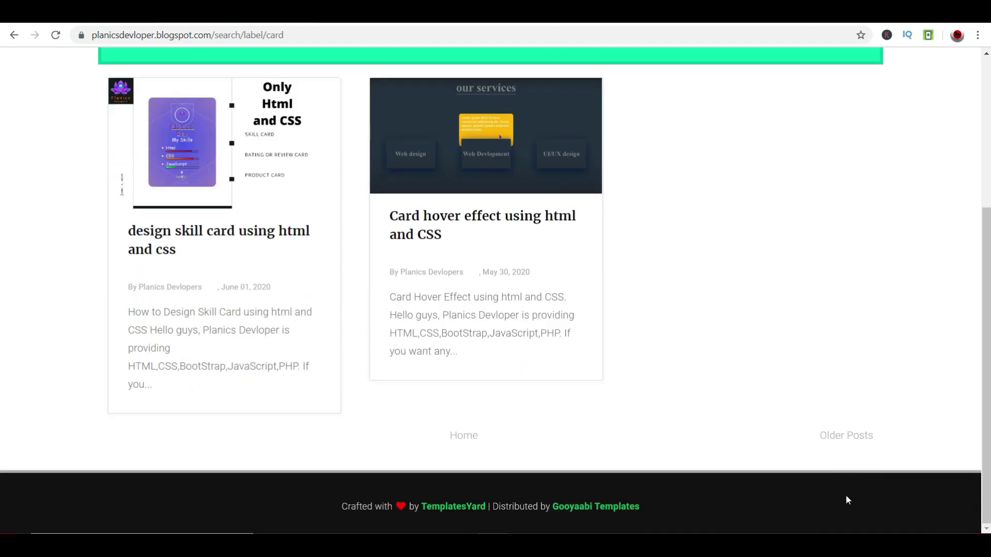
{"action": "left_click", "coordinate": [851, 439]}
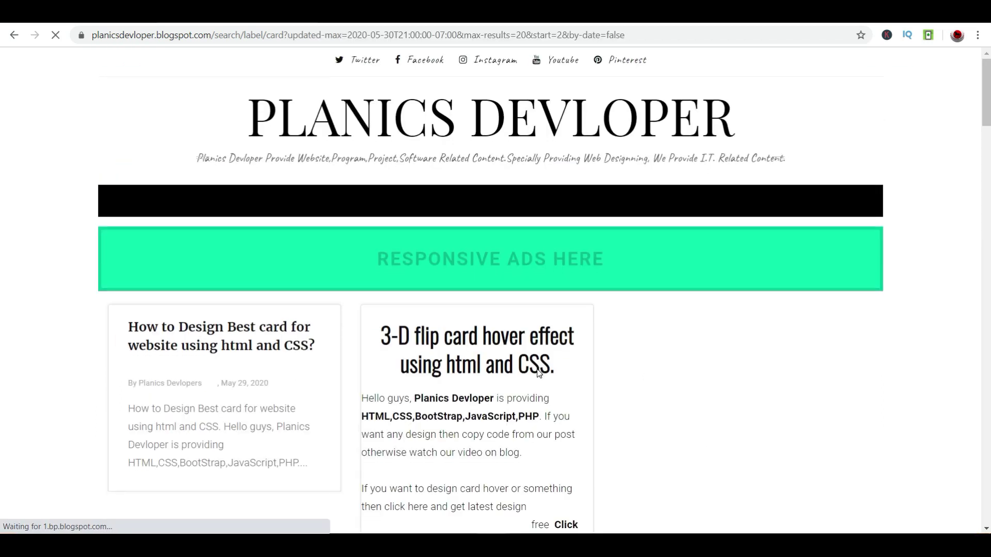
{"action": "scroll", "coordinate": [536, 370], "scroll_direction": "down", "scroll_amount": 3}
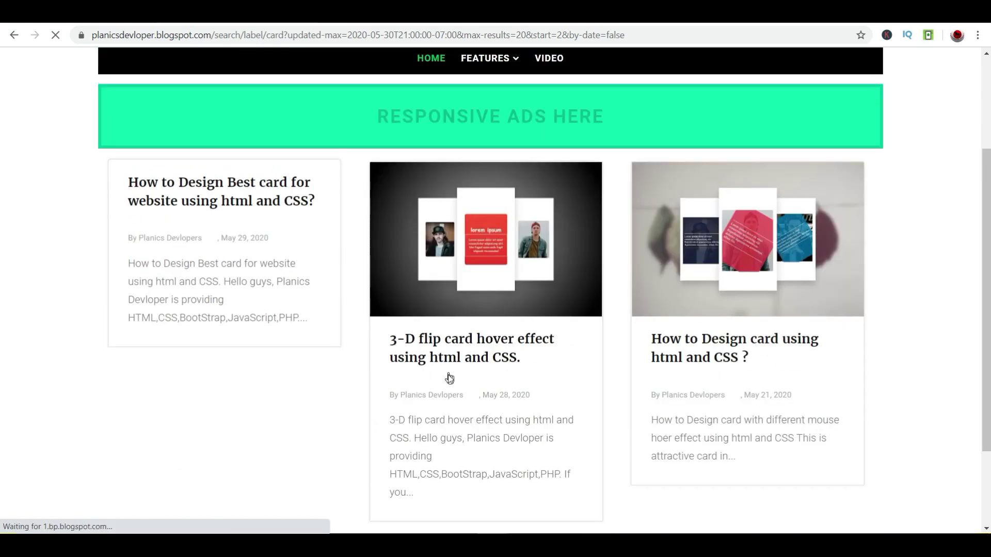
{"action": "scroll", "coordinate": [464, 387], "scroll_direction": "down", "scroll_amount": 2}
{"action": "left_click", "coordinate": [493, 434]}
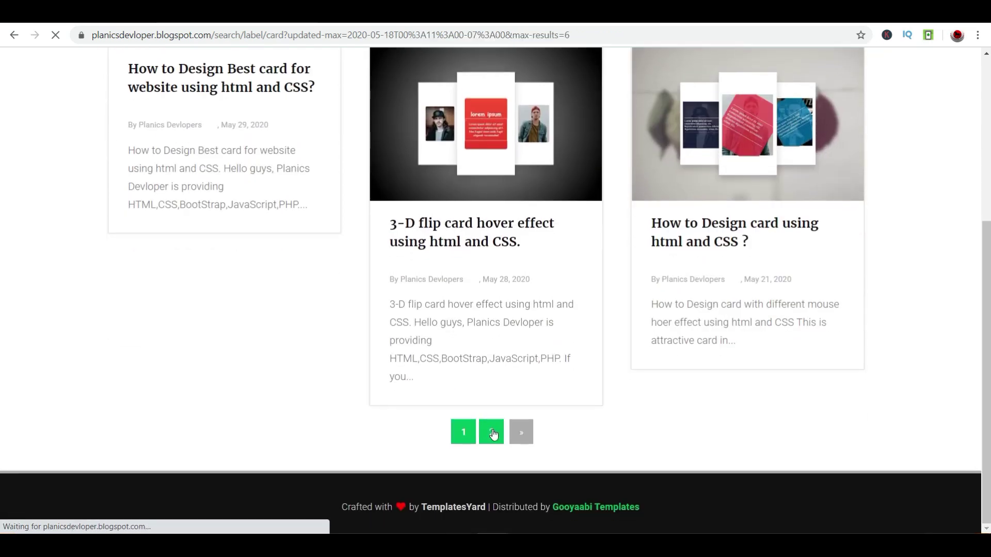
{"action": "scroll", "coordinate": [468, 369], "scroll_direction": "down", "scroll_amount": 5}
{"action": "scroll", "coordinate": [430, 320], "scroll_direction": "up", "scroll_amount": 5}
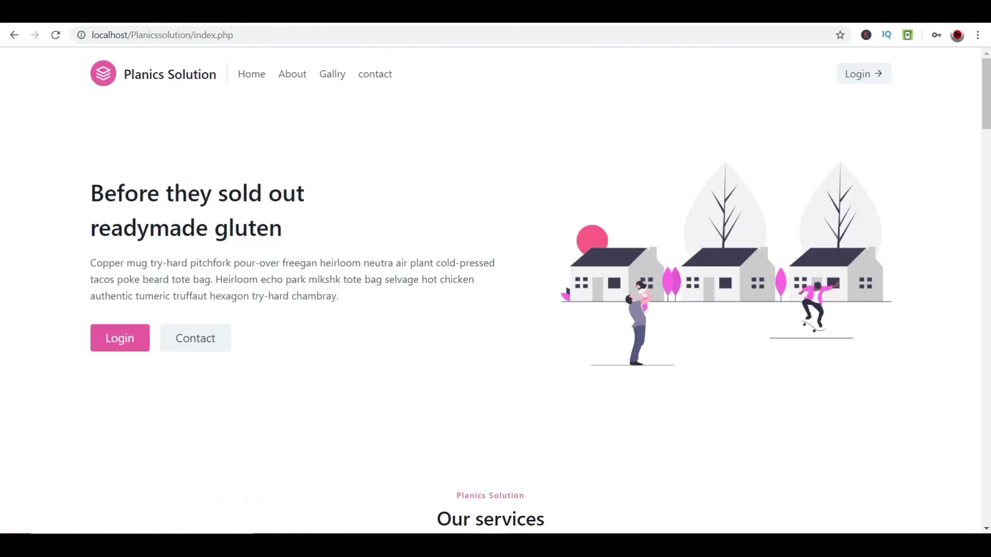
{"action": "scroll", "coordinate": [624, 481], "scroll_direction": "down", "scroll_amount": 2}
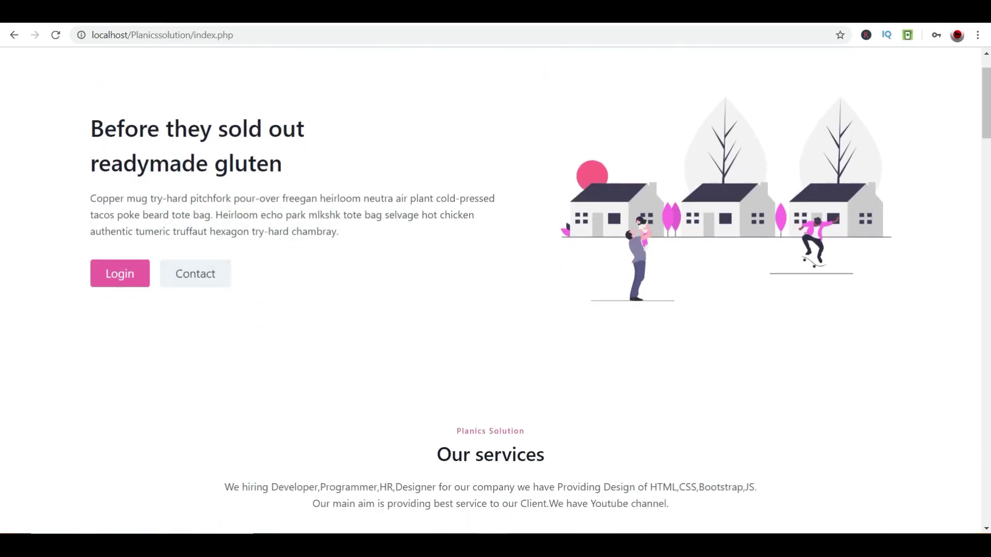